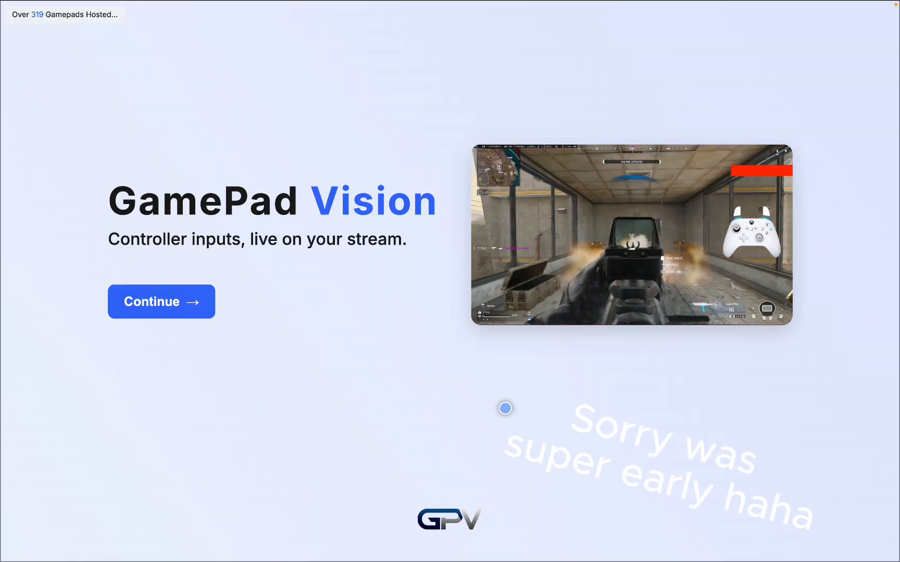
- Continue from the GamePad Vision landing page to sign-in and submit the account e-mail address to request a login code
scroll(463, 396, "up", 2)
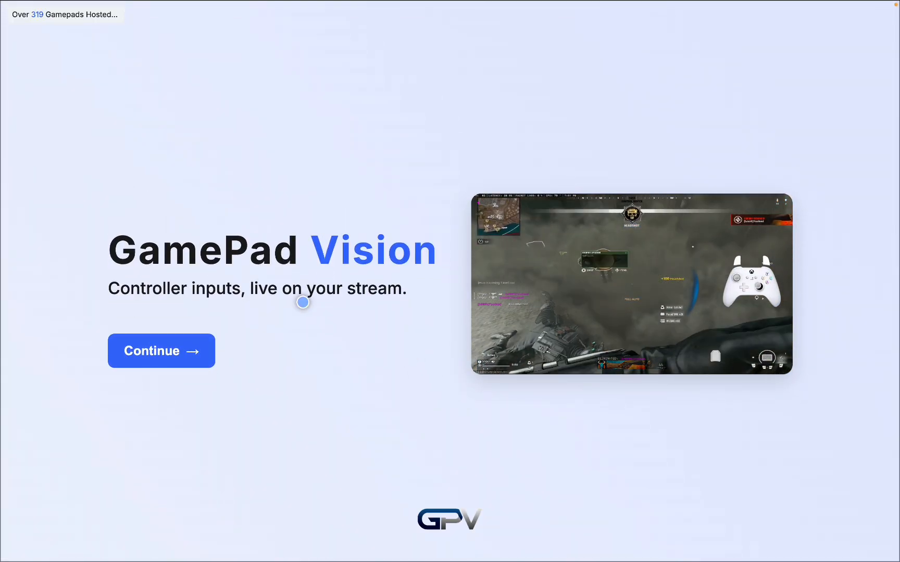
scroll(258, 257, "down", 2)
scroll(257, 311, "up", 3)
scroll(258, 266, "down", 10)
scroll(257, 265, "up", 1)
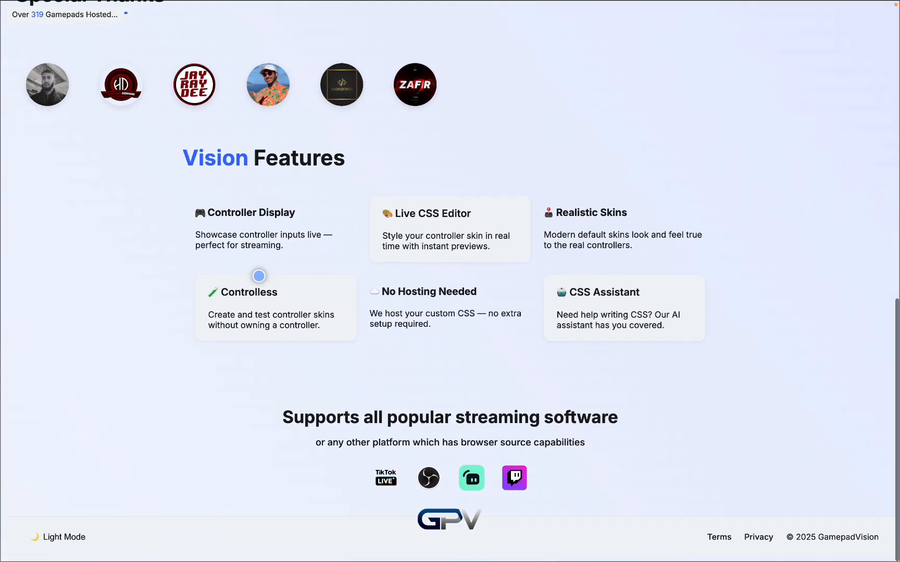
scroll(257, 287, "up", 10)
left_click(192, 349)
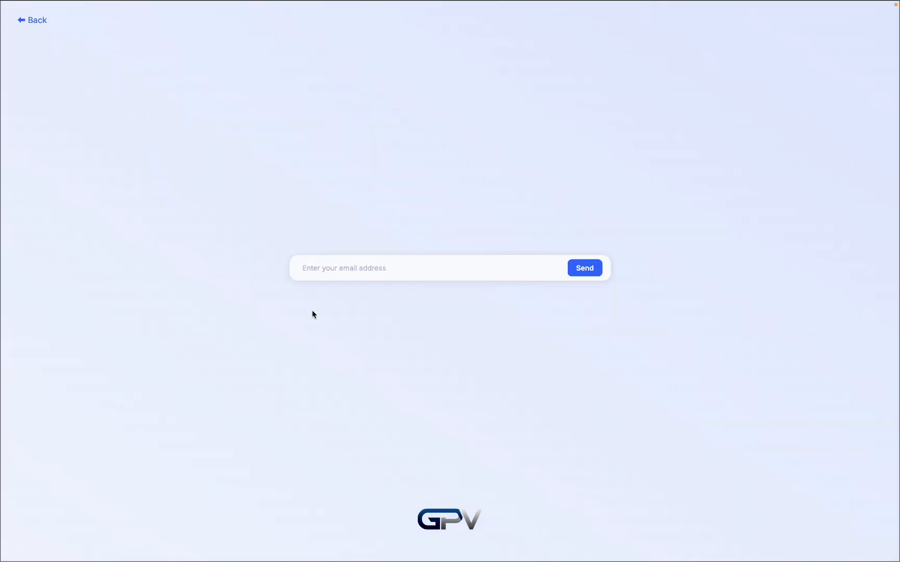
left_click(356, 277)
key("super+v")
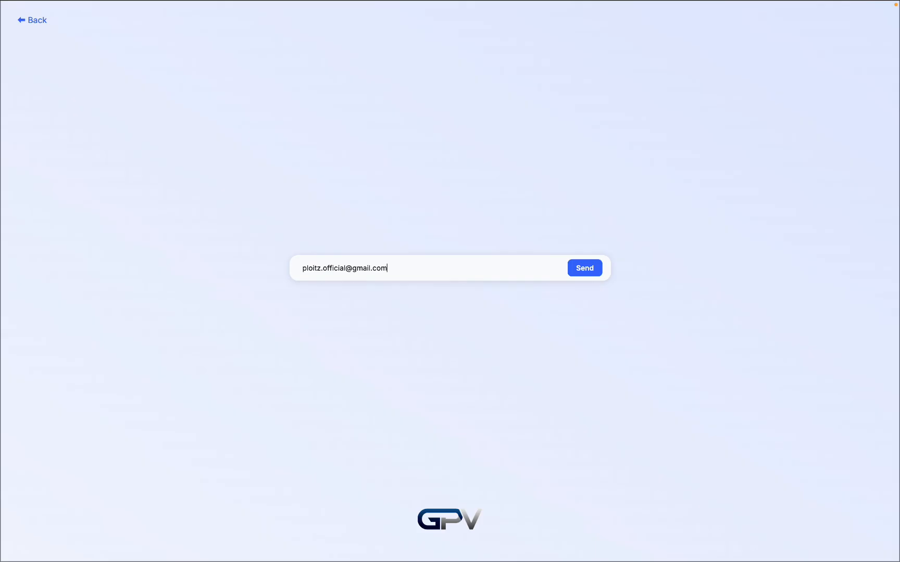
key("Return")
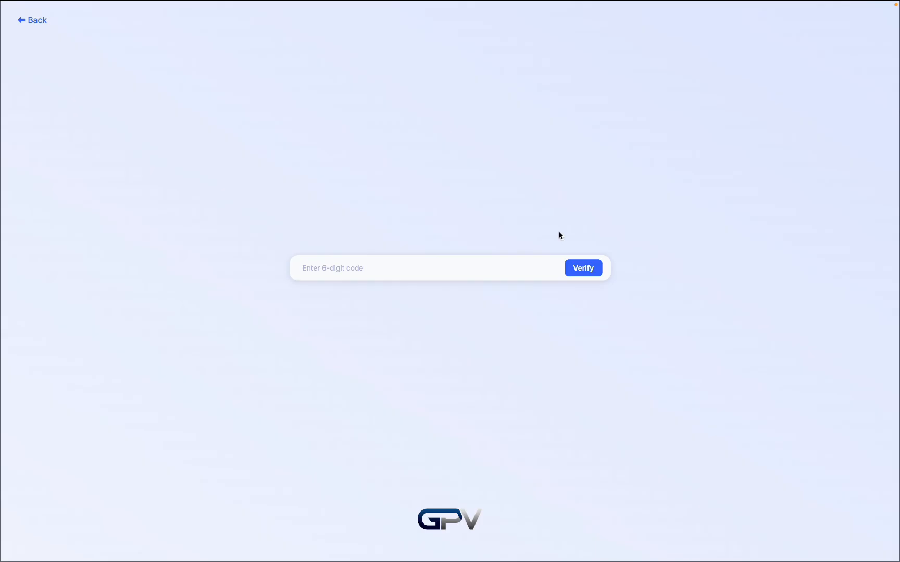
- Switch to the Gmail inbox, open the newest Your OTP message and copy its login code
mouse_move(457, 3)
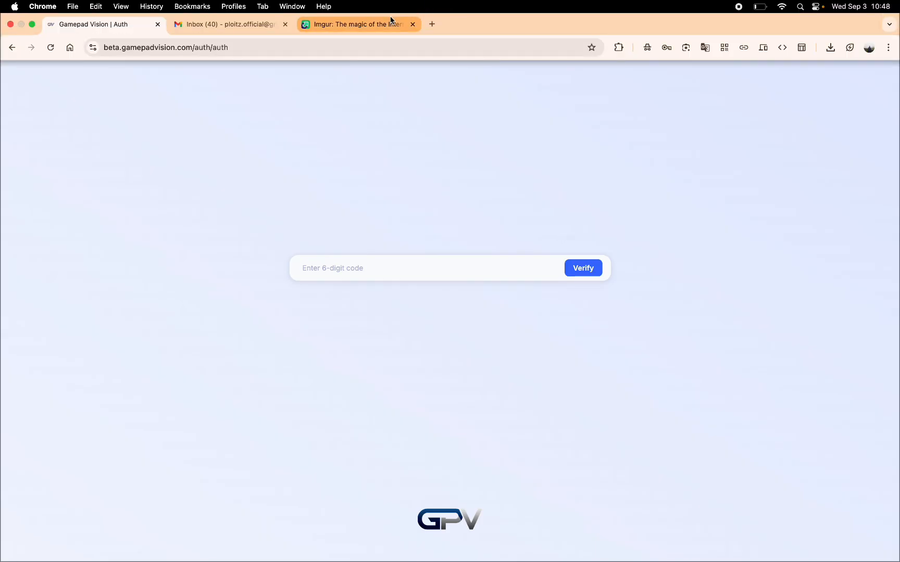
left_click(260, 24)
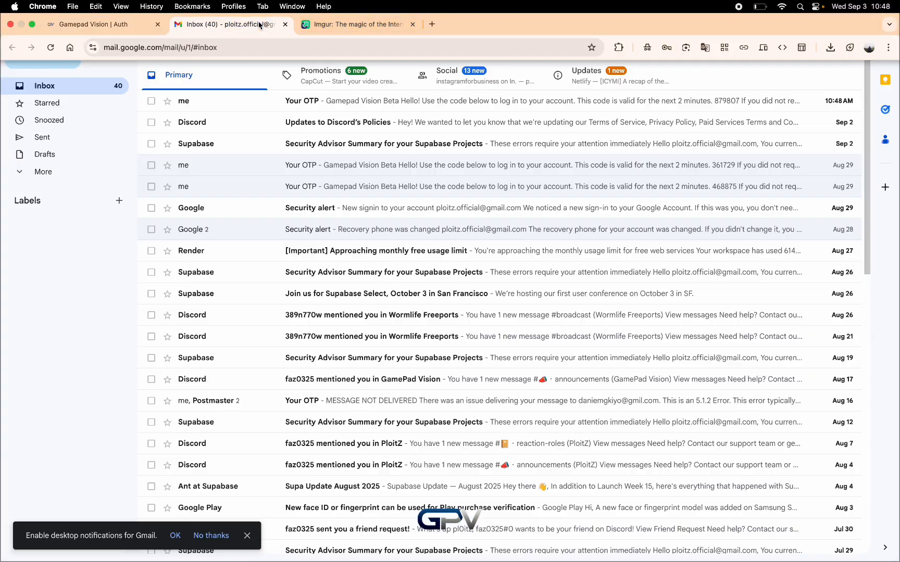
left_click(237, 101)
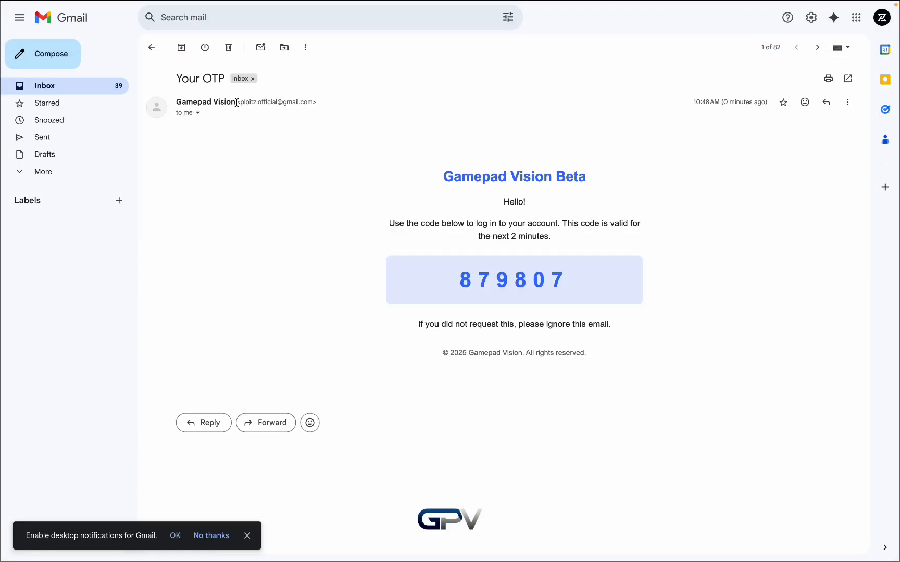
double_click(533, 281)
key("super+c")
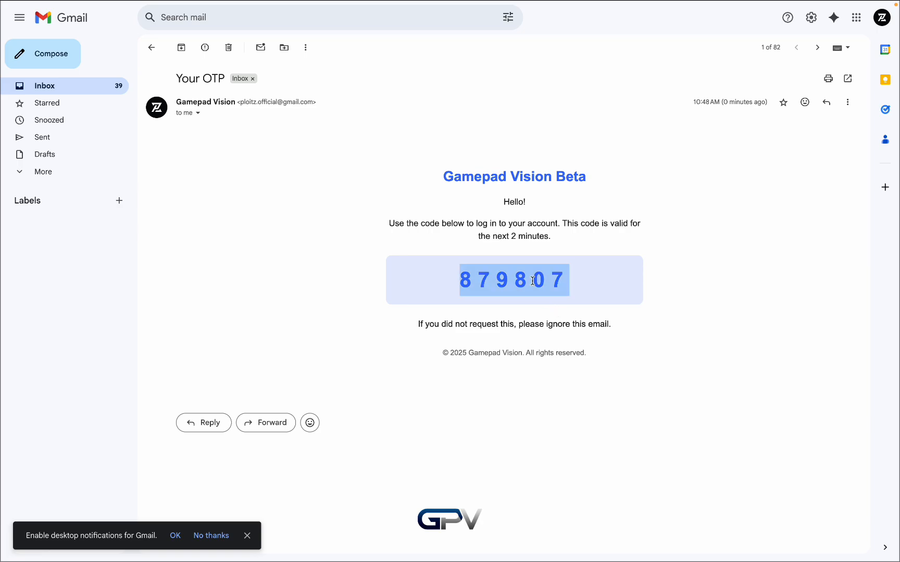
- Return to the Gamepad Vision sign-in page, paste the 6-digit verification code and verify it
left_click(122, 24)
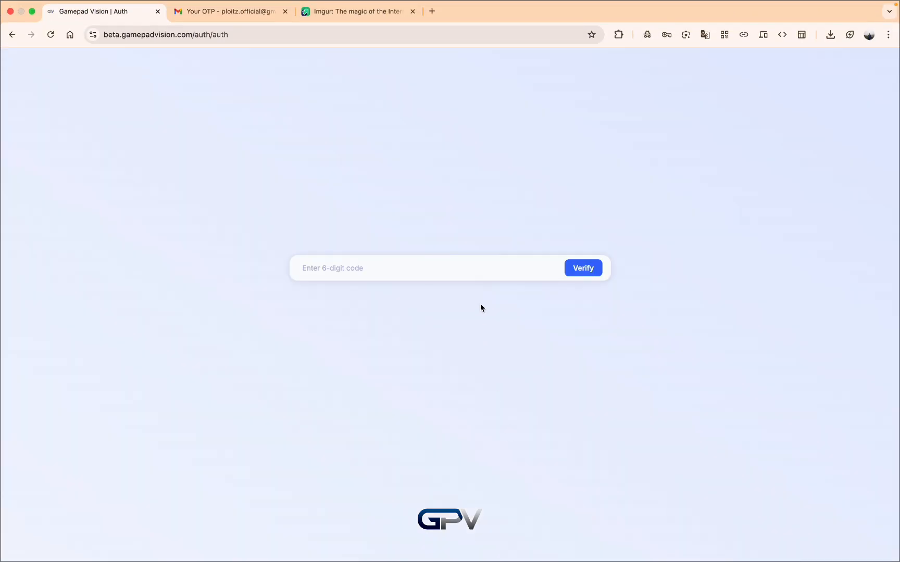
left_click(480, 267)
key("super+v")
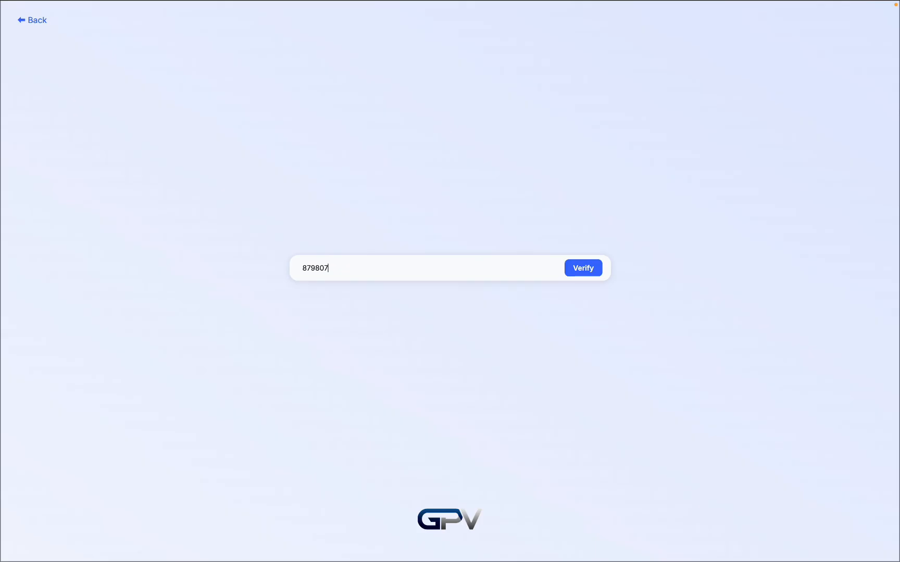
key("Return")
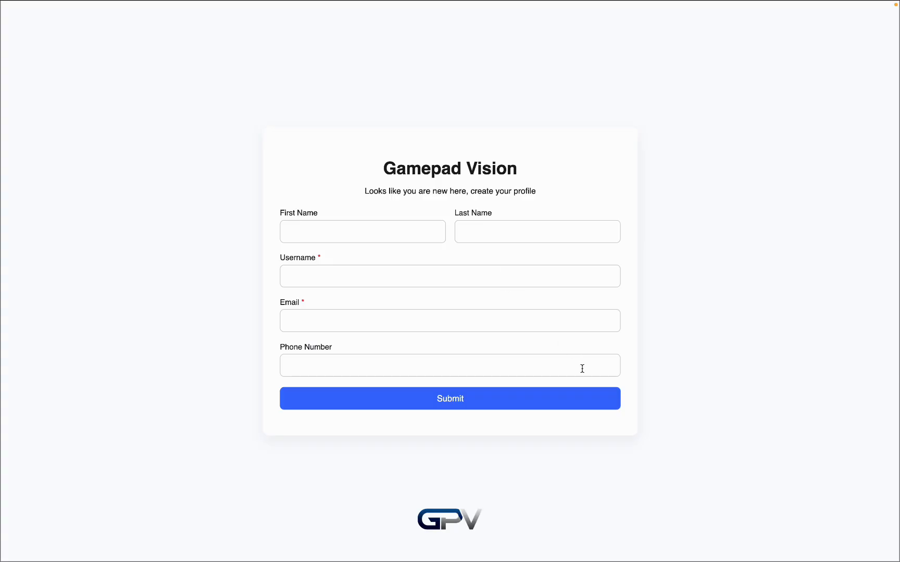
- Fill in the first name, last name and username in the new profile form
left_click(430, 236)
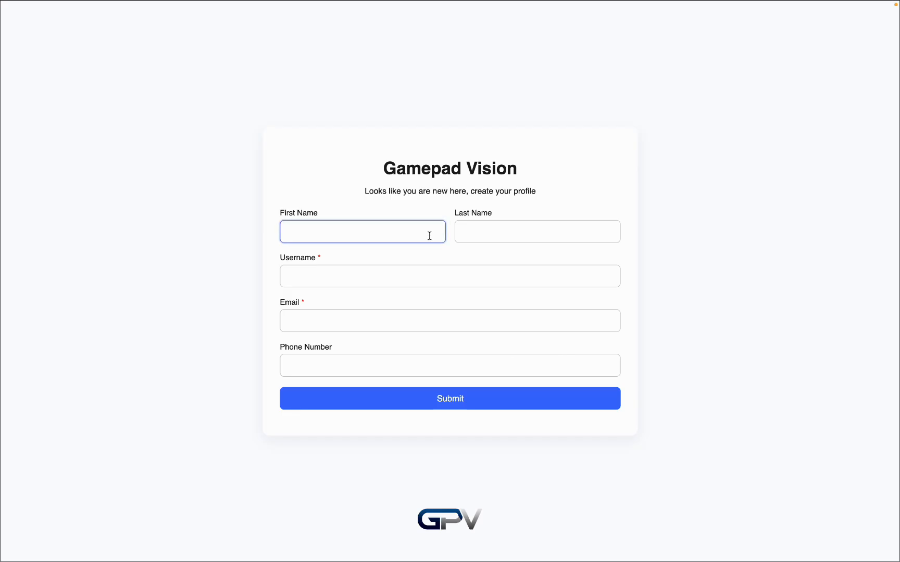
type("PloitZ")
key("Tab")
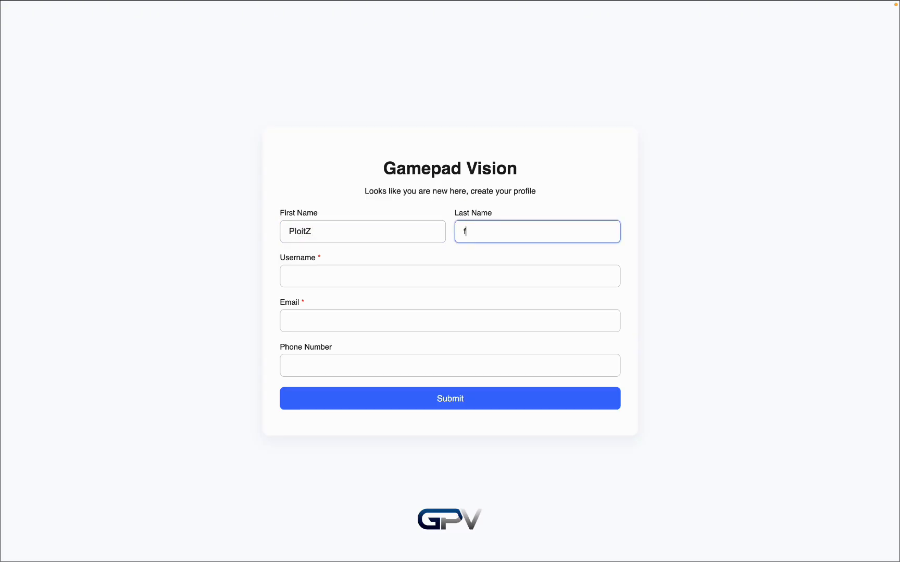
type("Official")
left_click(345, 236)
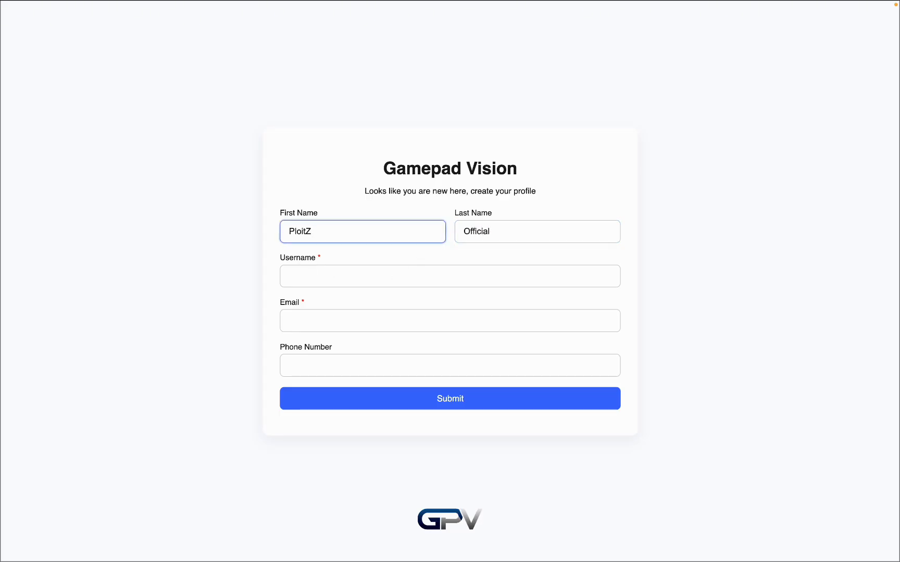
left_click(329, 271)
type("plo")
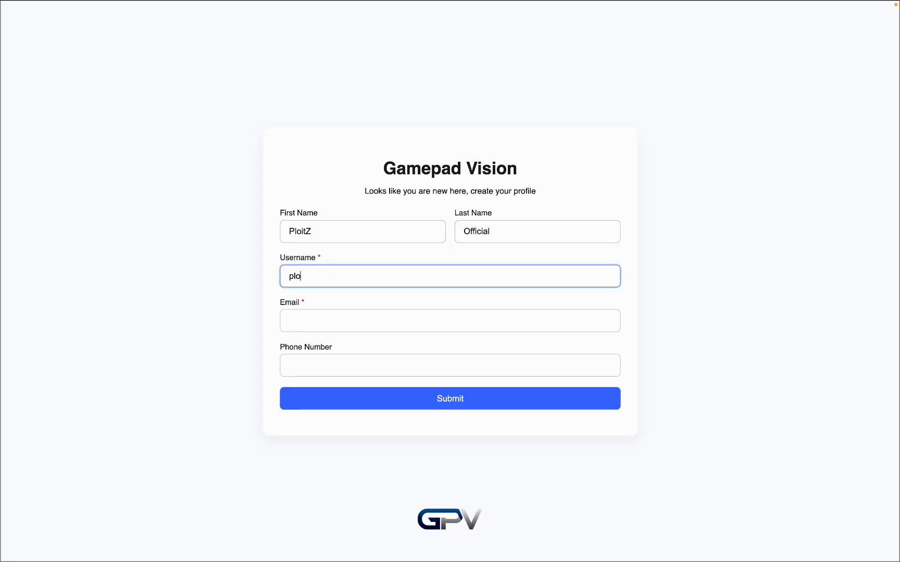
type("itz")
- Check the account in Gmail, enter its e-mail address in the profile form and submit the form without a phone number
left_click(298, 319)
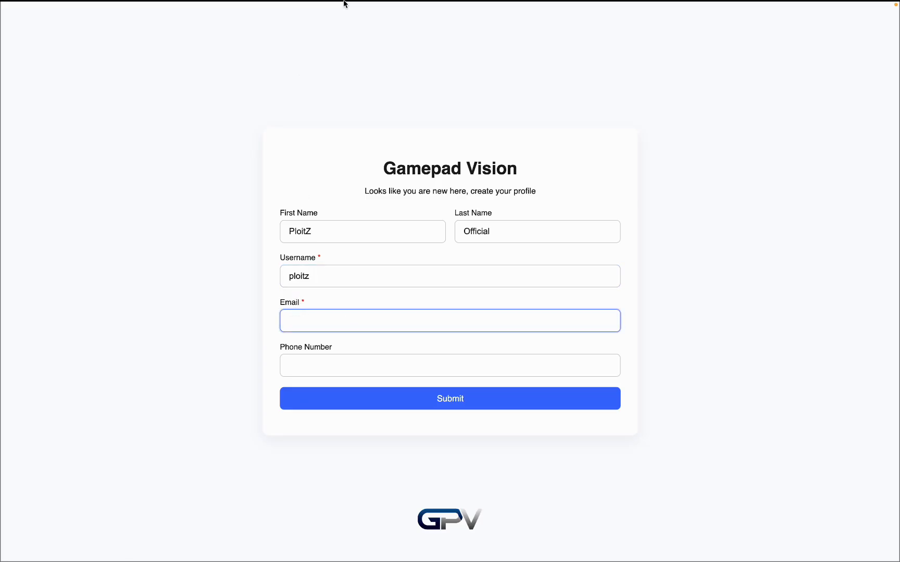
left_click(213, 23)
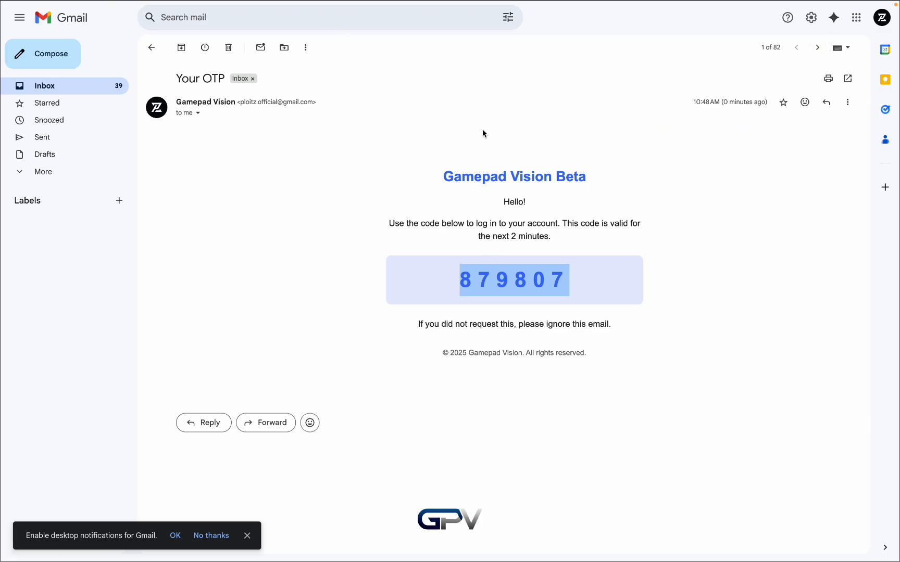
left_click(882, 14)
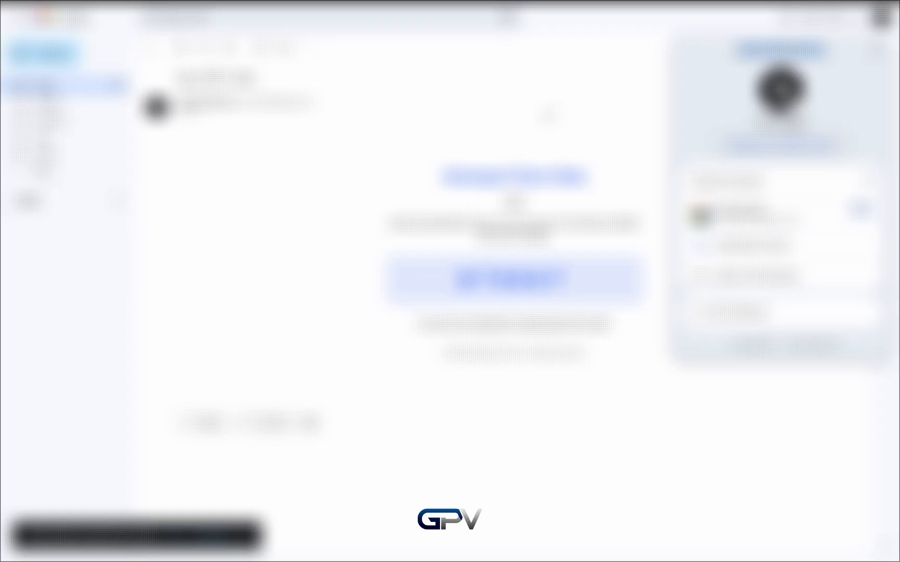
left_click(547, 113)
mouse_move(231, 1)
left_click(90, 22)
key("super+v")
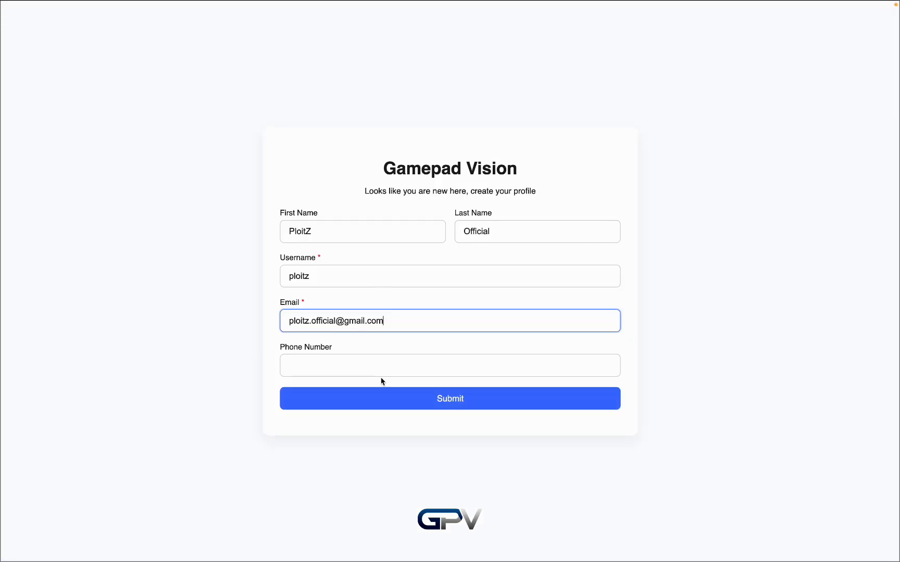
left_click(412, 409)
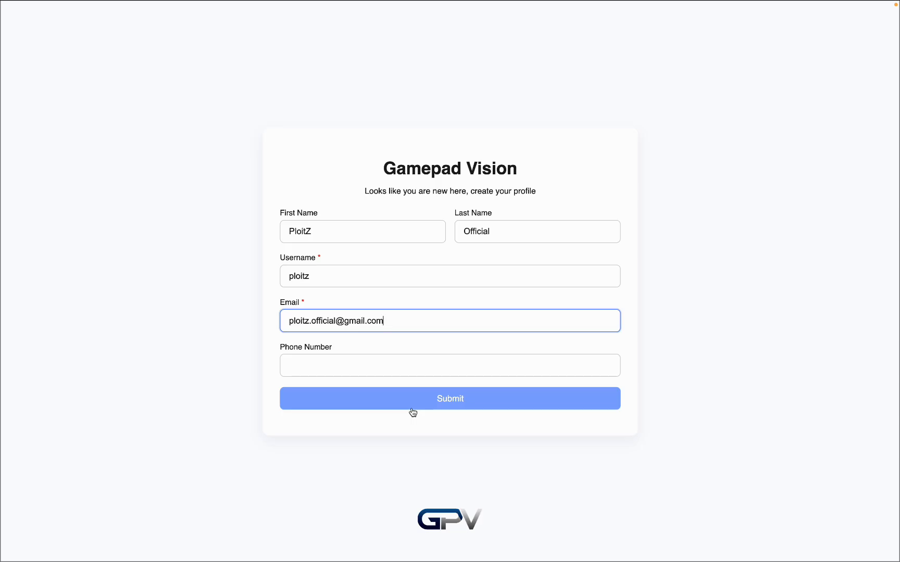
left_click(412, 407)
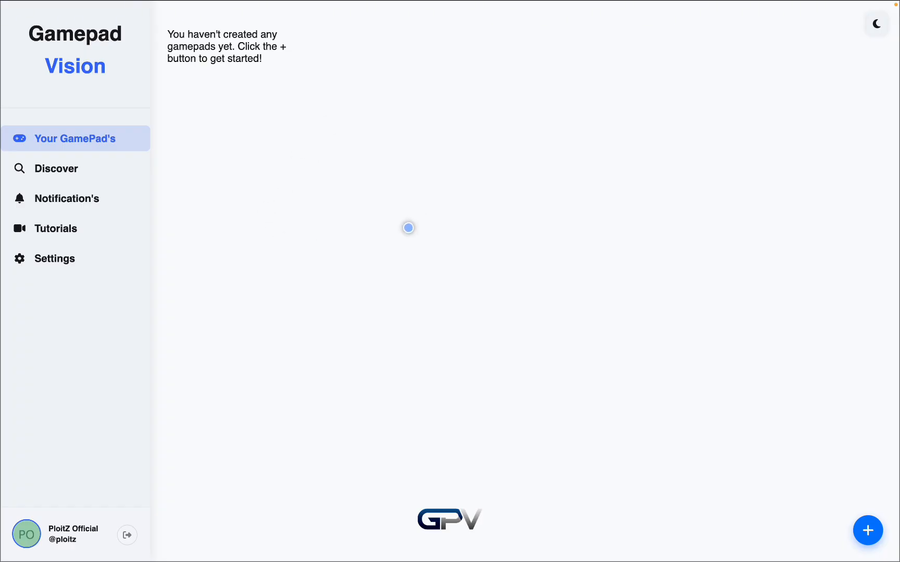
- Start configuring a new gamepad and make its controller name ready for entry
mouse_move(649, 41)
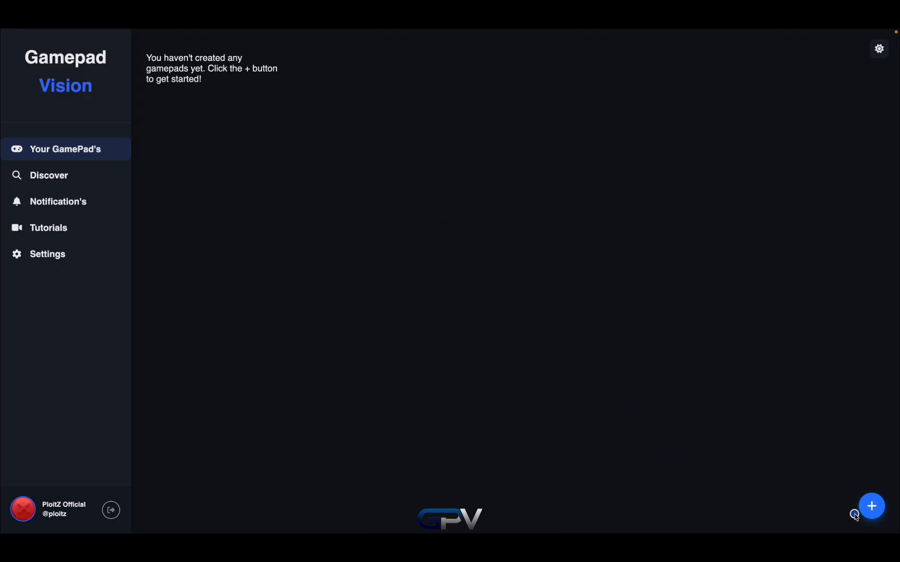
left_click(871, 507)
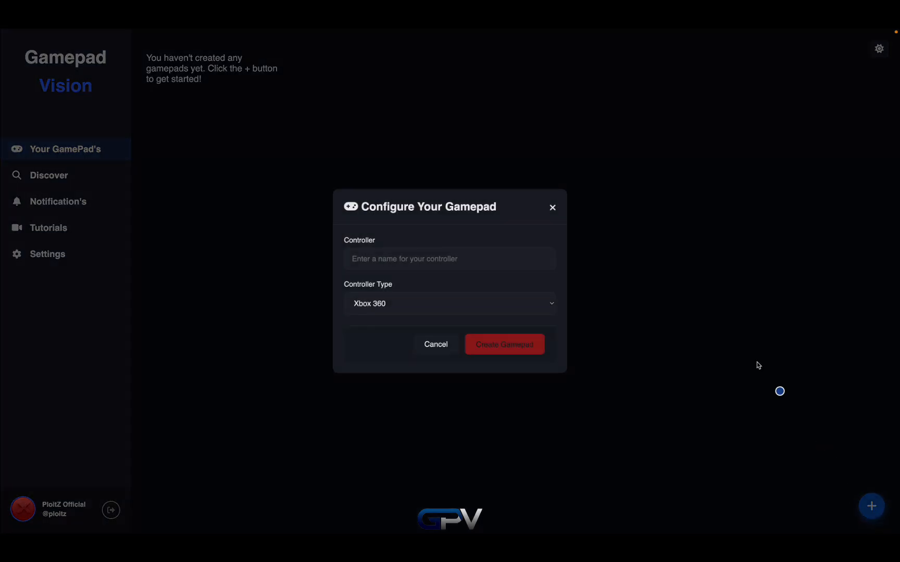
left_click(508, 266)
type("test")
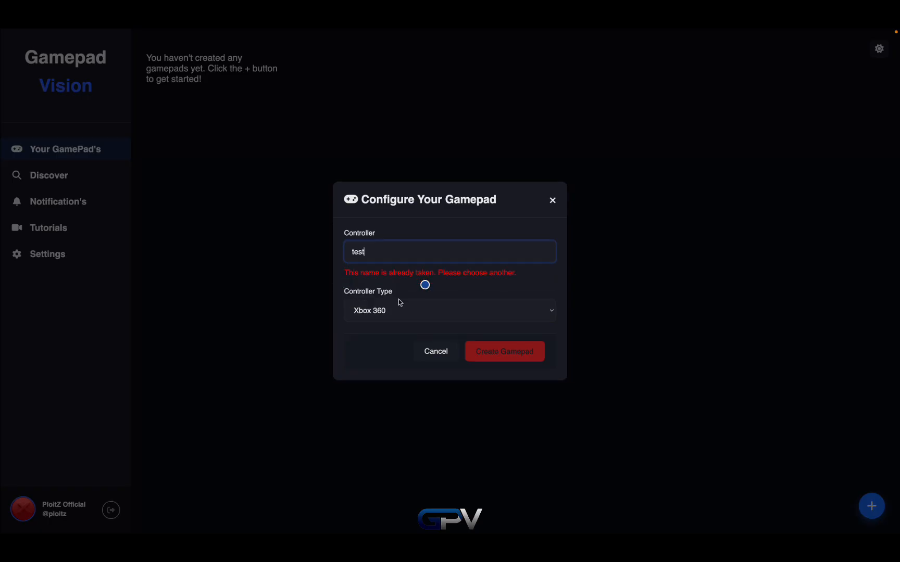
key("BackSpace")
key("BackSpace")
key("BackSpace")
key("BackSpace")
- Name the new gamepad Tutorial, set its controller type to Xbox One and create it
key("Caps_Lock")
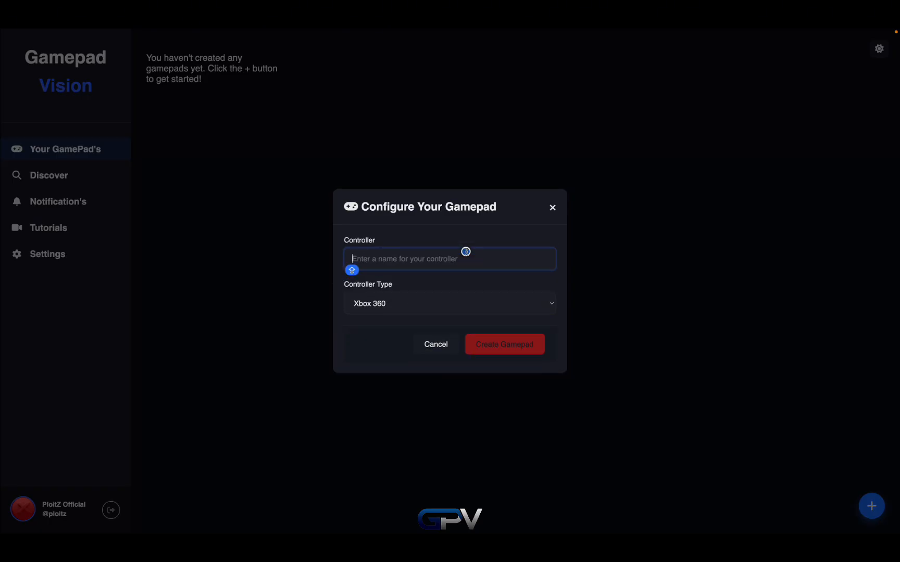
type("Tutorial")
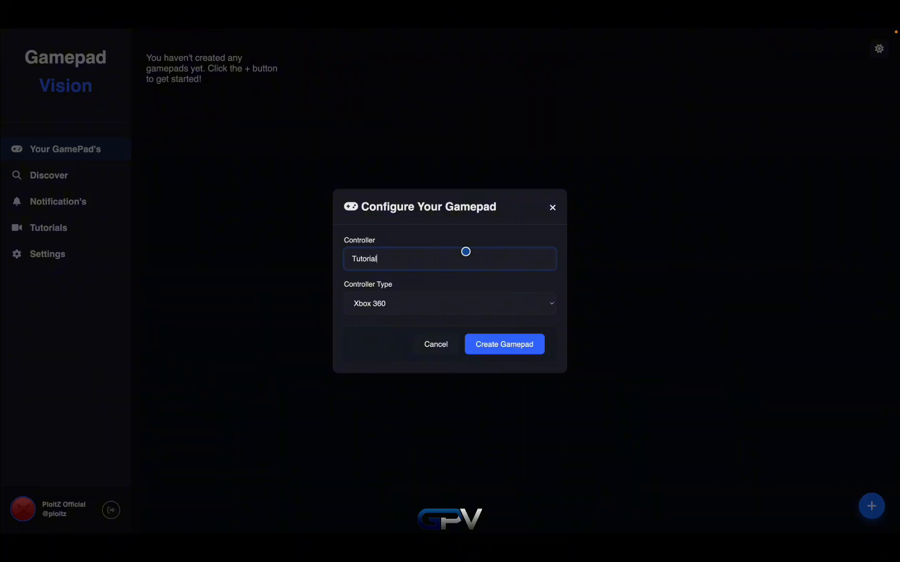
left_click(446, 308)
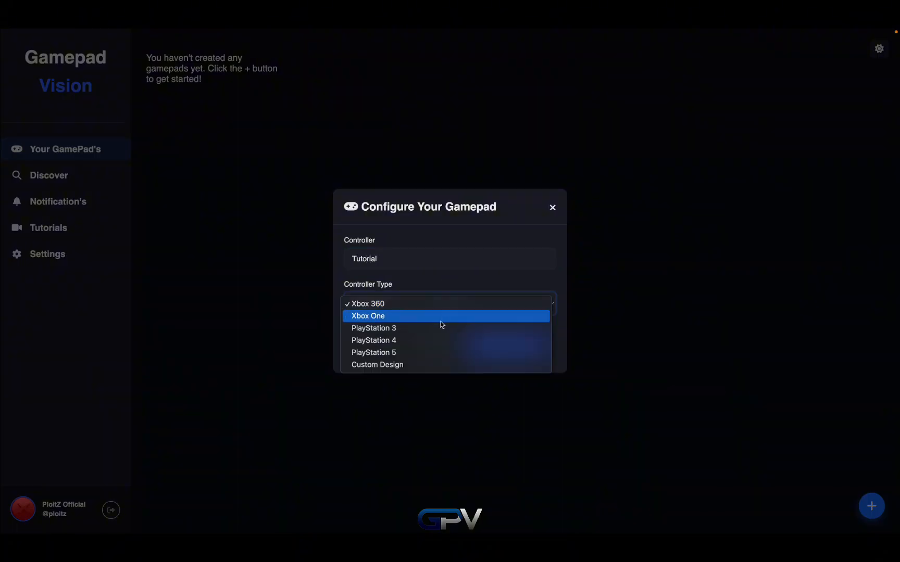
left_click(445, 306)
left_click(535, 339)
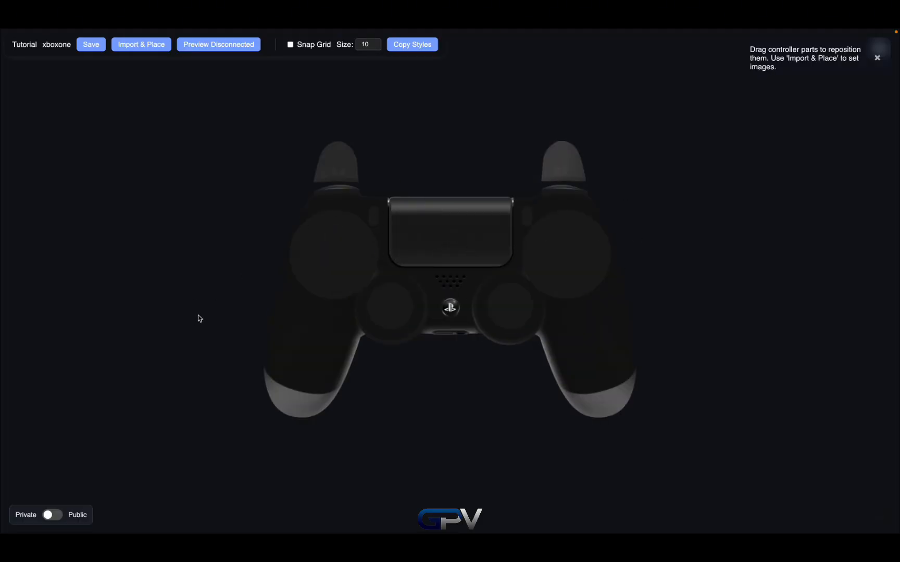
- Go back to the gamepad list, reopen the Tutorial gamepad in the editor and toggle its disconnected preview
scroll(158, 329, "left", 5)
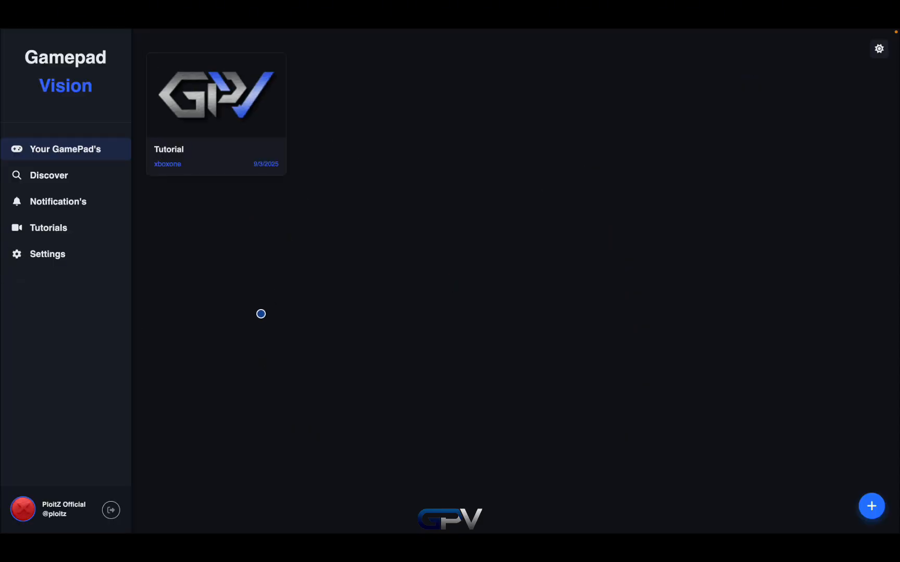
mouse_move(239, 117)
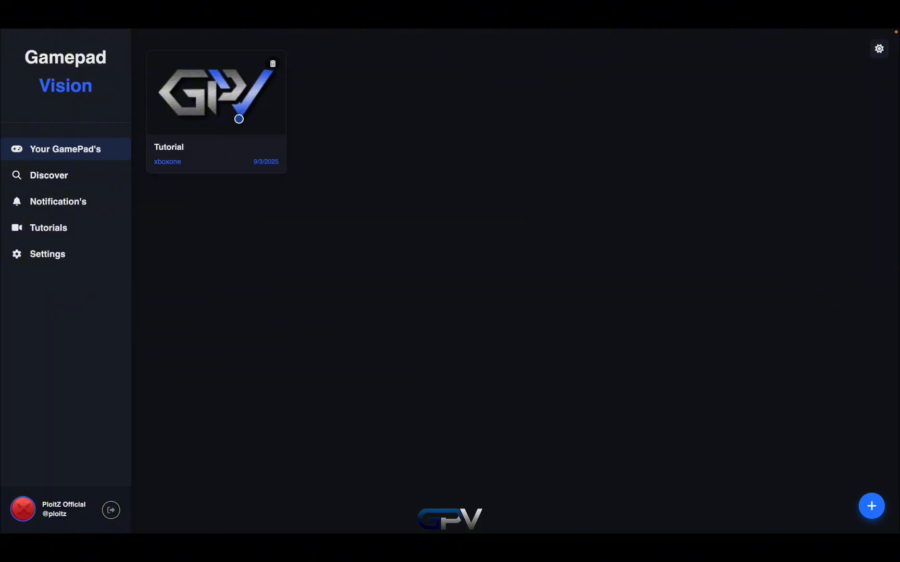
left_click(262, 101)
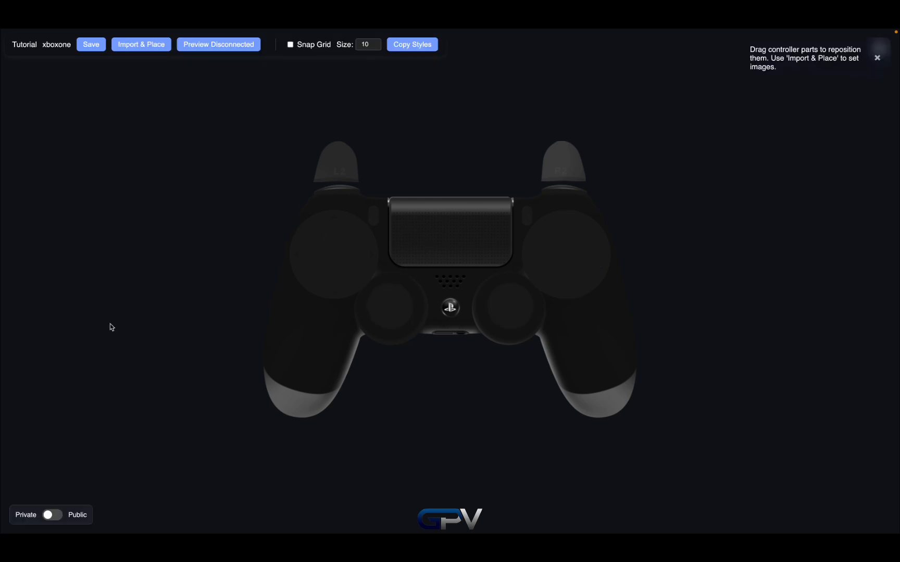
left_click(240, 48)
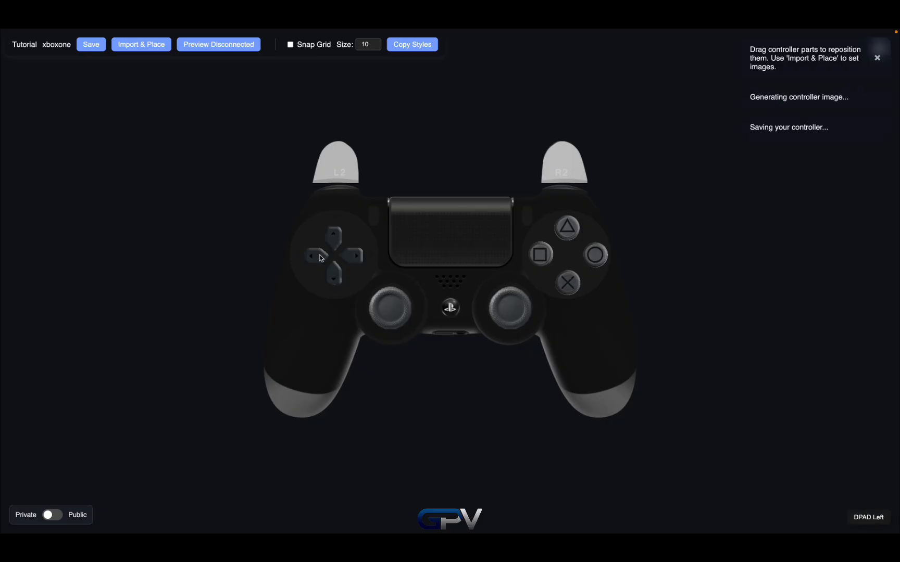
- Explore the Import & Place options for setting images on the Tutorial gamepad's controller parts
left_click(147, 45)
left_click(453, 268)
left_click(590, 338)
left_click(374, 307)
type("x")
left_click(550, 380)
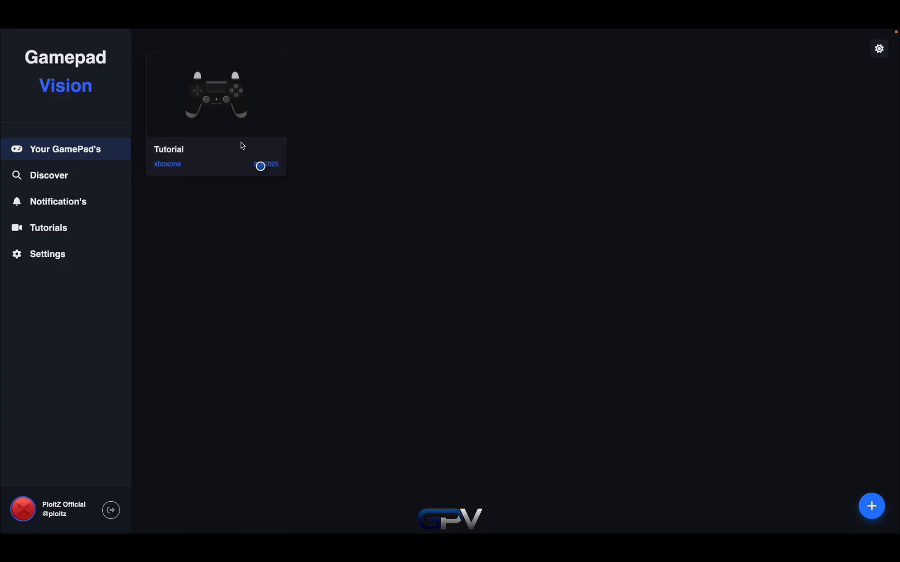
- Delete the Tutorial gamepad from the gamepad list and confirm the deletion
left_click(884, 48)
left_click(884, 48)
mouse_move(245, 137)
left_click(274, 66)
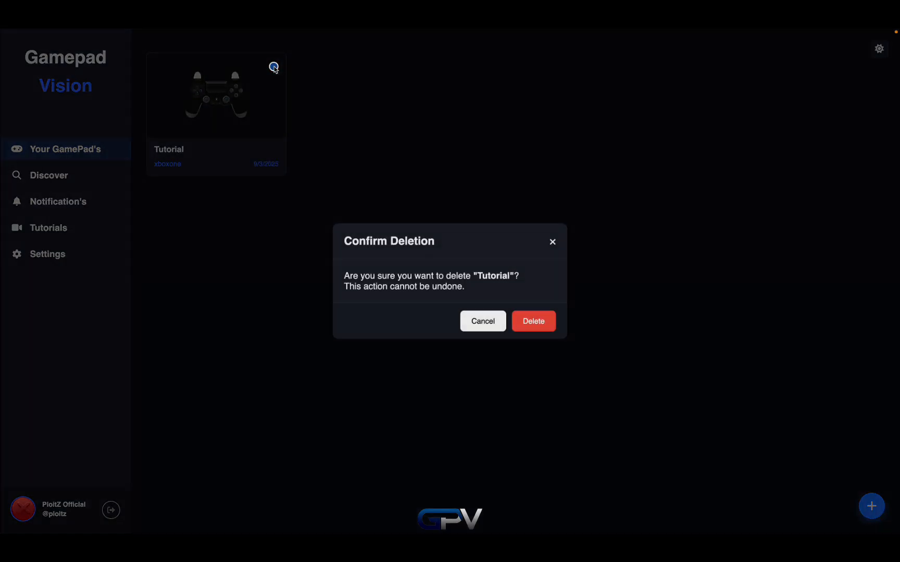
left_click(527, 323)
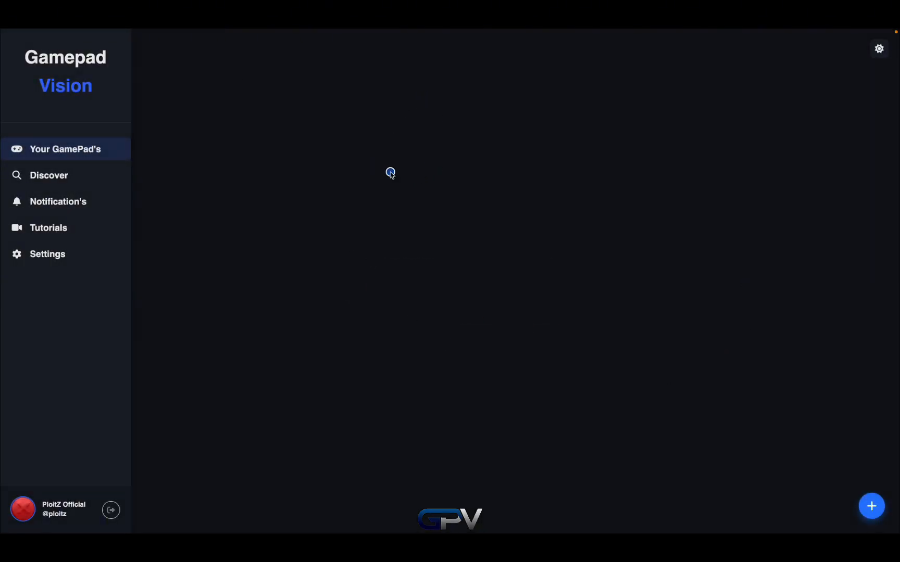
- Browse the user list in Discover and open the profile of the creator highlighted in yellow
left_click(96, 176)
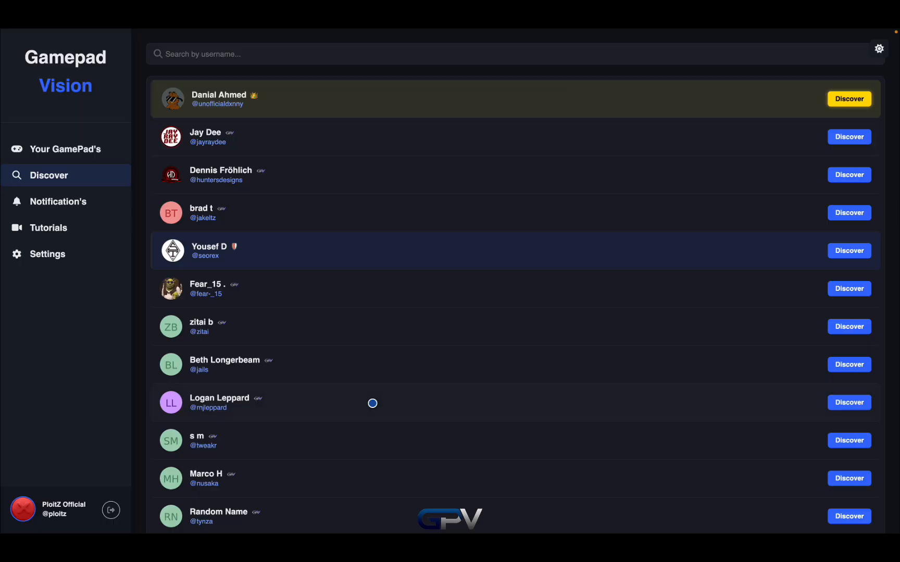
scroll(371, 402, "down", 10)
scroll(372, 403, "down", 14)
scroll(372, 403, "up", 20)
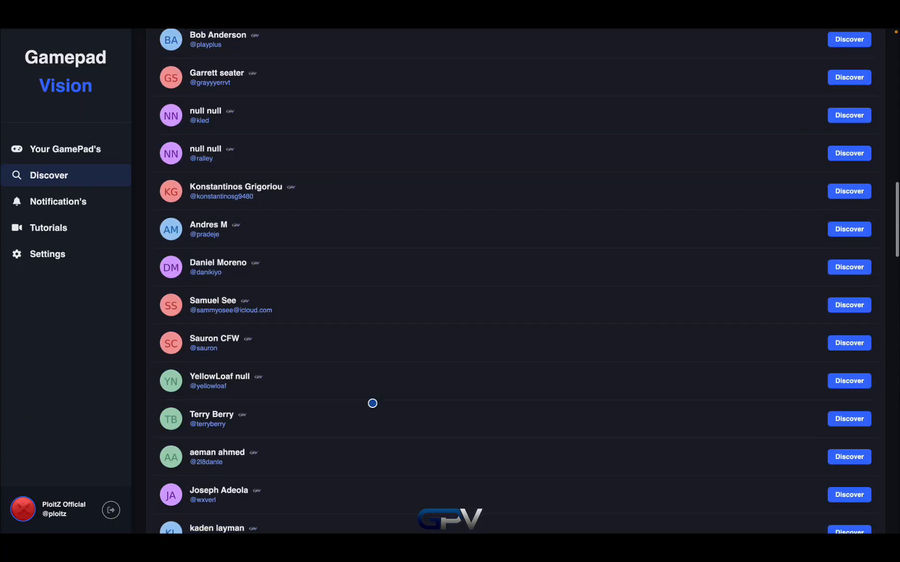
scroll(372, 403, "up", 3)
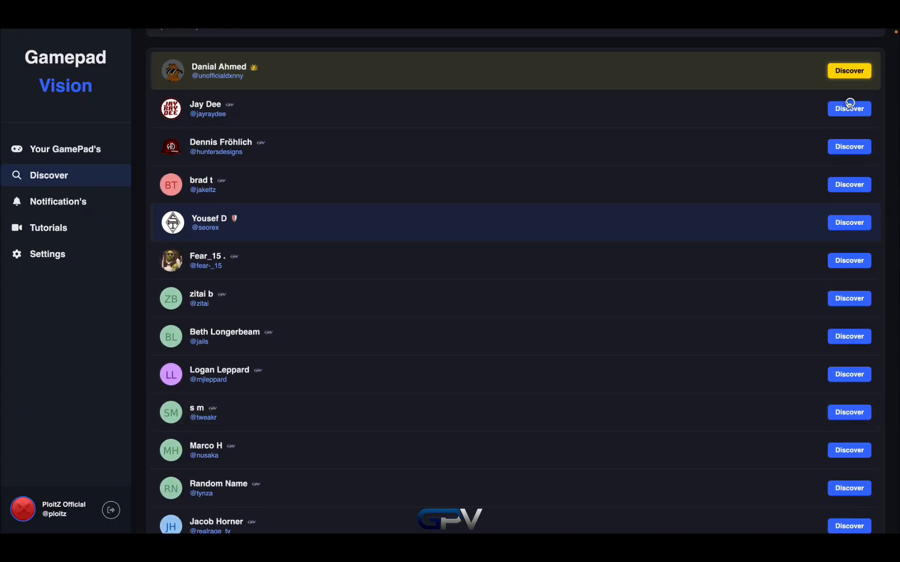
scroll(658, 149, "up", 1)
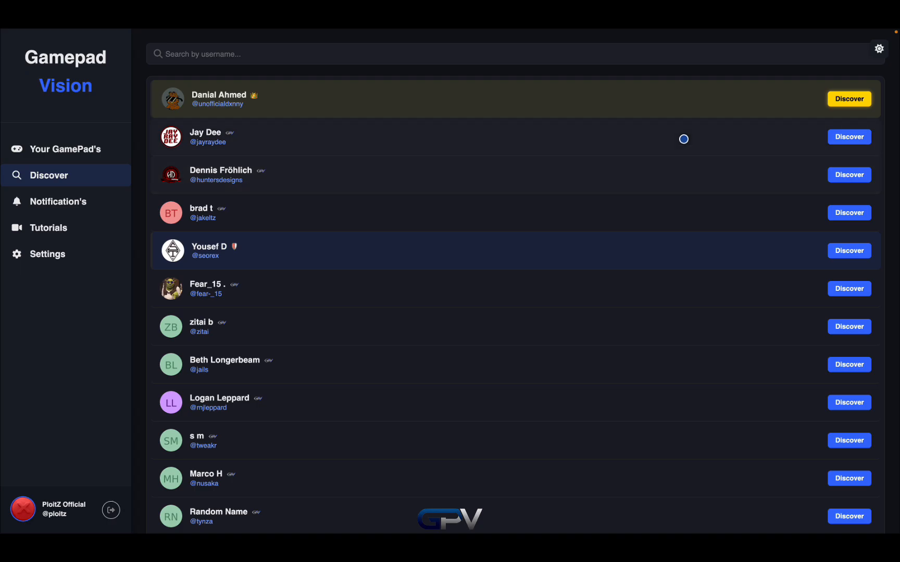
left_click(863, 98)
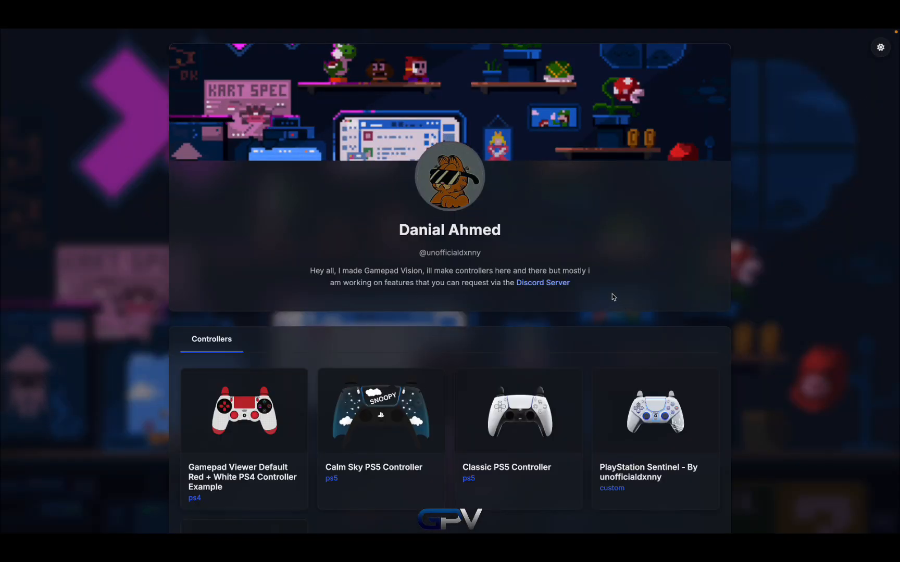
- Look through the creator's controllers and open the PlayStation Sentinel overlay
scroll(612, 297, "down", 3)
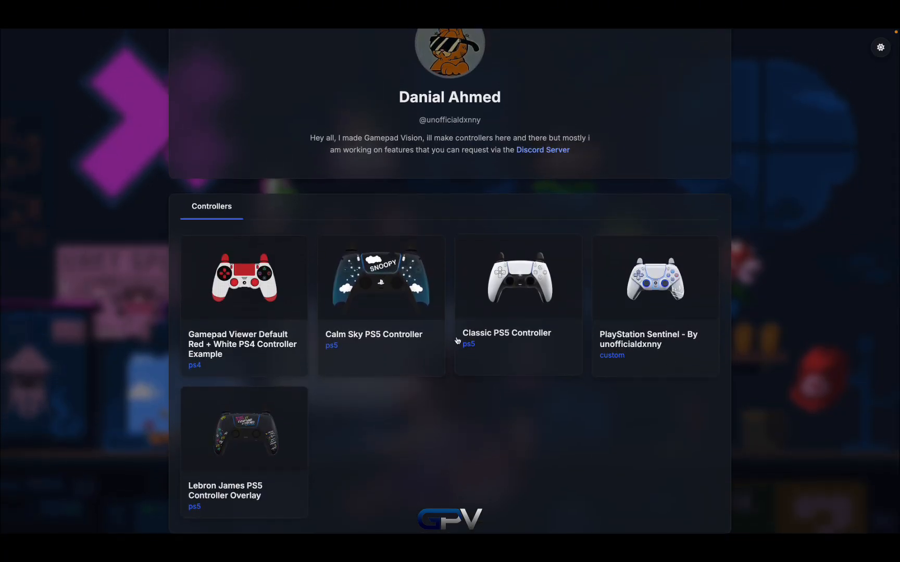
scroll(457, 342, "up", 2)
scroll(456, 343, "down", 3)
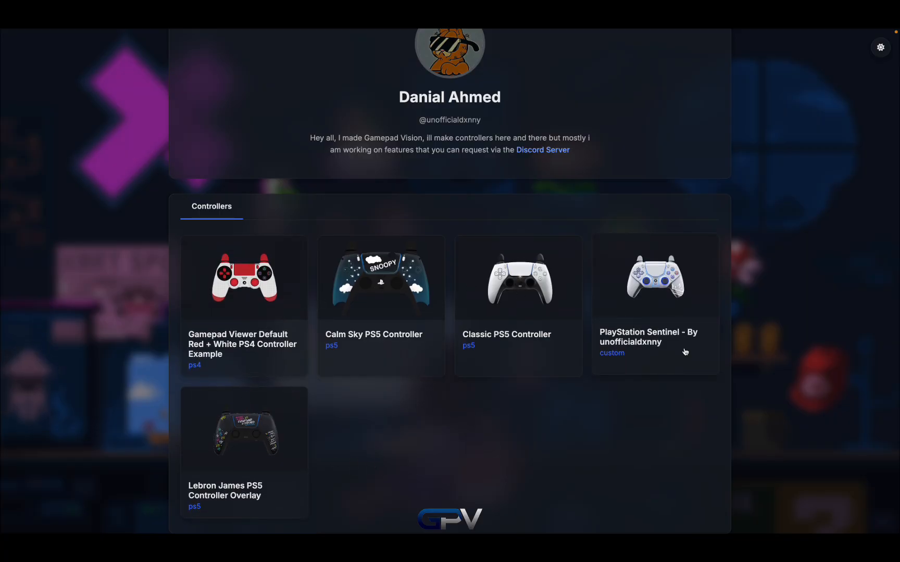
left_click(659, 277)
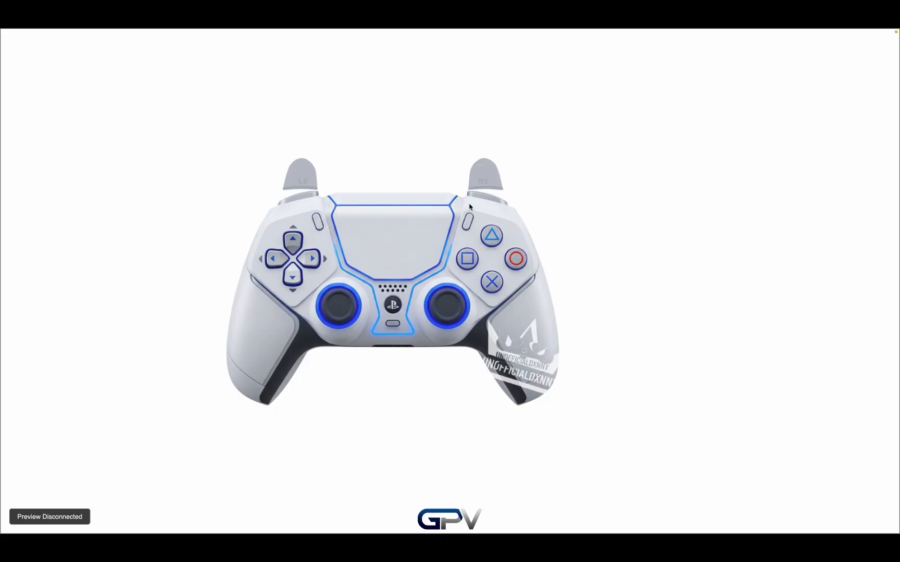
- Examine the PlayStation Sentinel overlay's buttons and triggers, and copy the overlay page's URL
left_click(514, 262)
left_click(489, 238)
left_click(467, 220)
left_click(486, 180)
left_click(298, 195)
left_click(280, 260)
mouse_move(483, 32)
left_click(473, 74)
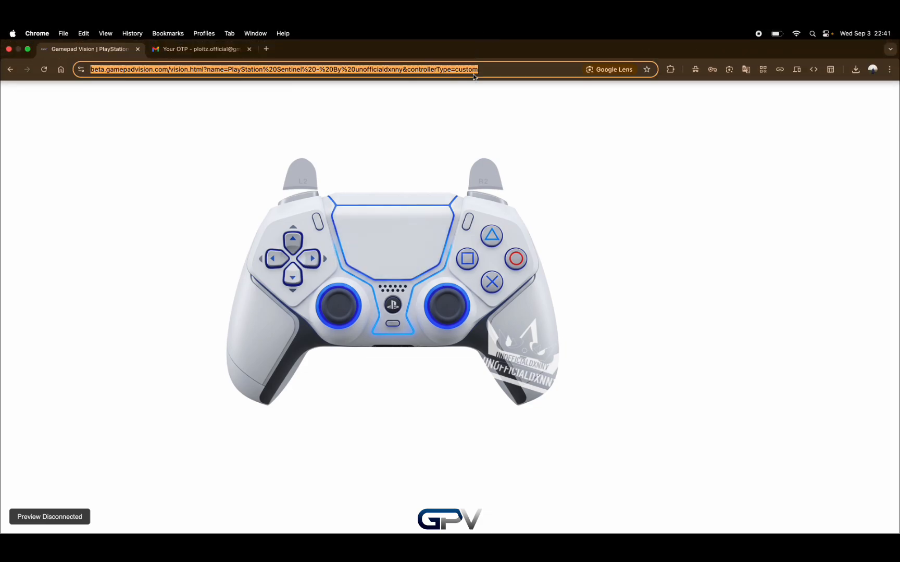
key("super+c")
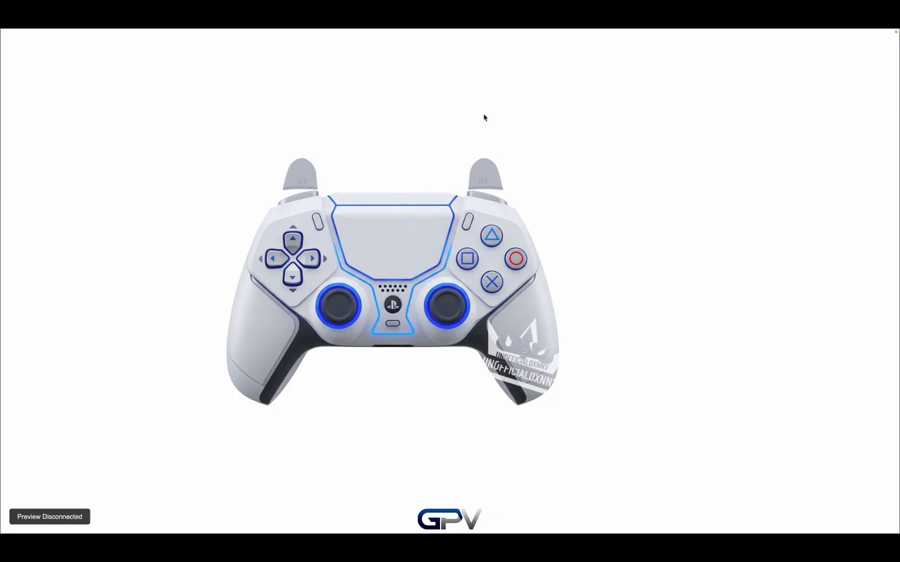
- Go back to the dashboard and look through the whole user list in Discover
key("super+bracketleft")
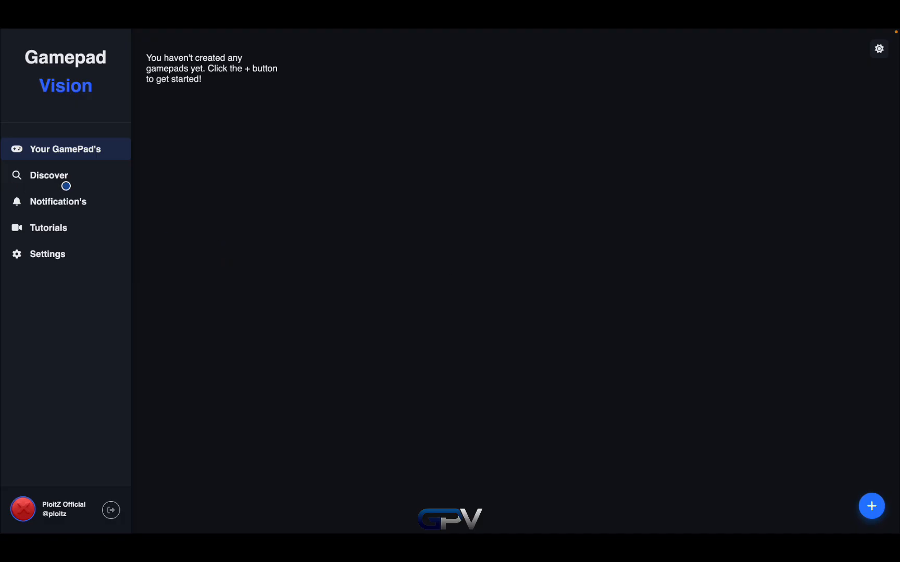
left_click(113, 176)
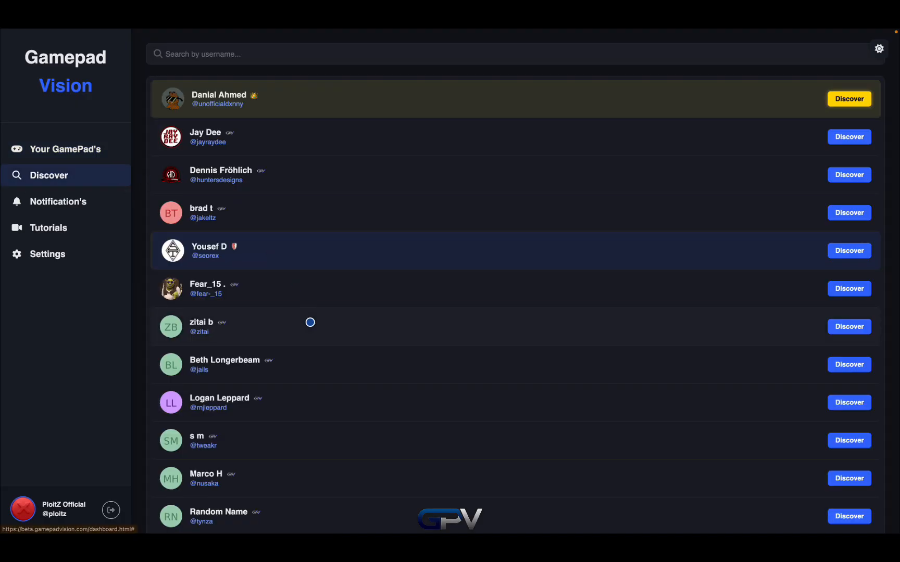
scroll(349, 434, "down", 15)
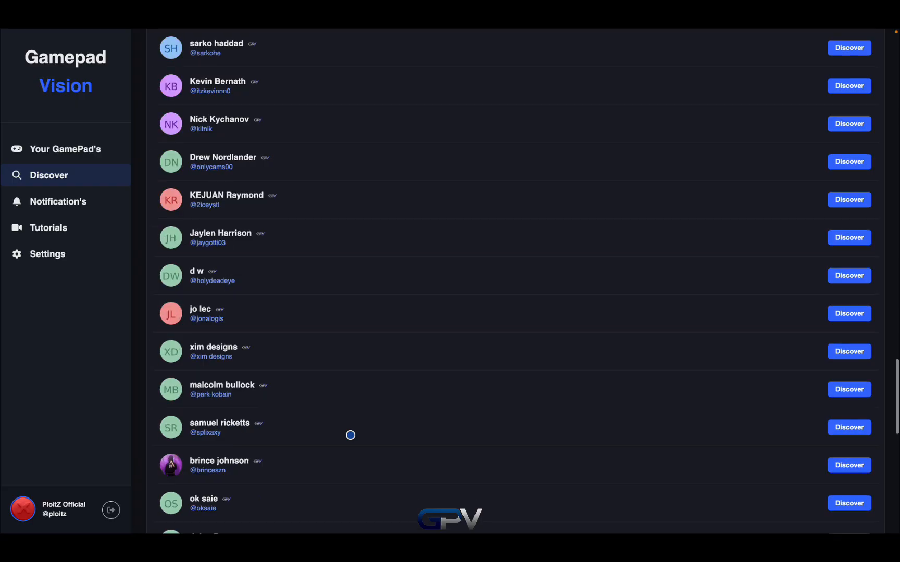
scroll(350, 435, "down", 4)
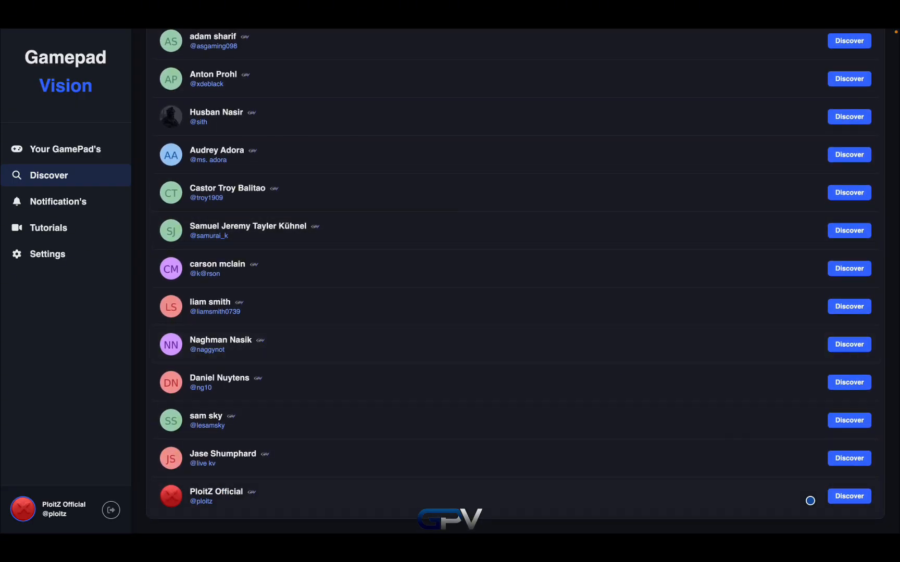
scroll(577, 291, "up", 20)
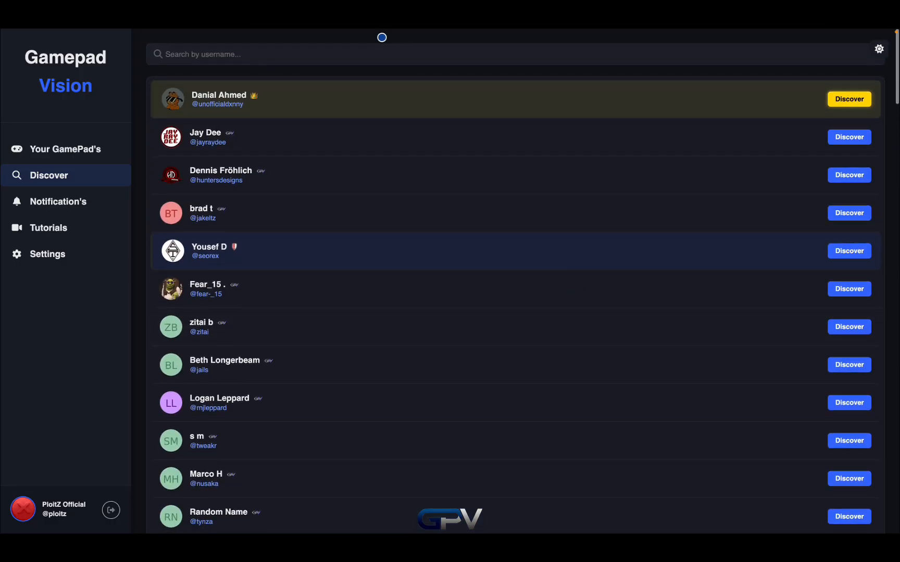
- Search the Discover users for ploitz and clear the search
left_click(339, 51)
type("ploitz")
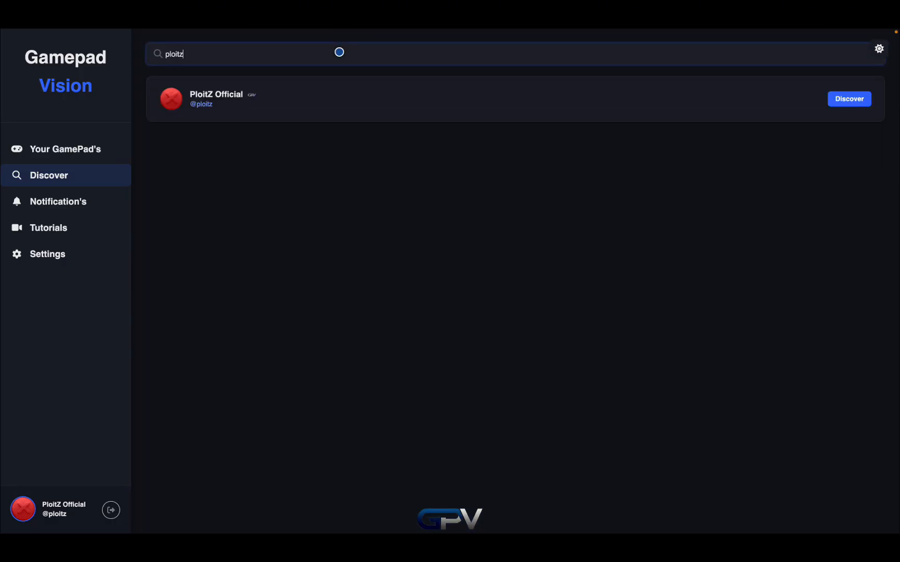
key("BackSpace")
key("BackSpace")
key("BackSpace")
key("BackSpace")
key("BackSpace")
key("BackSpace")
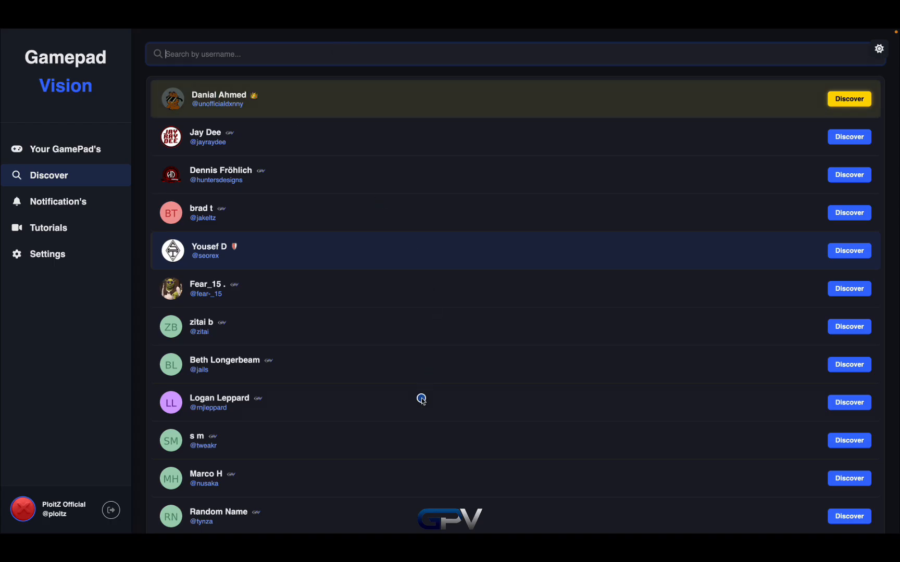
- Look through the unfiltered user list and open the account's own public profile page
scroll(422, 398, "down", 20)
scroll(422, 399, "down", 10)
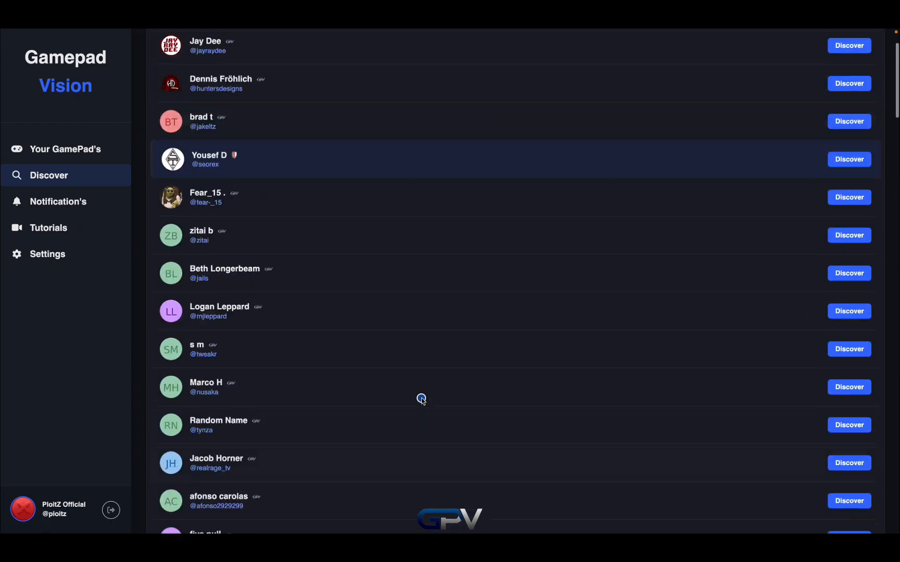
scroll(420, 400, "up", 1)
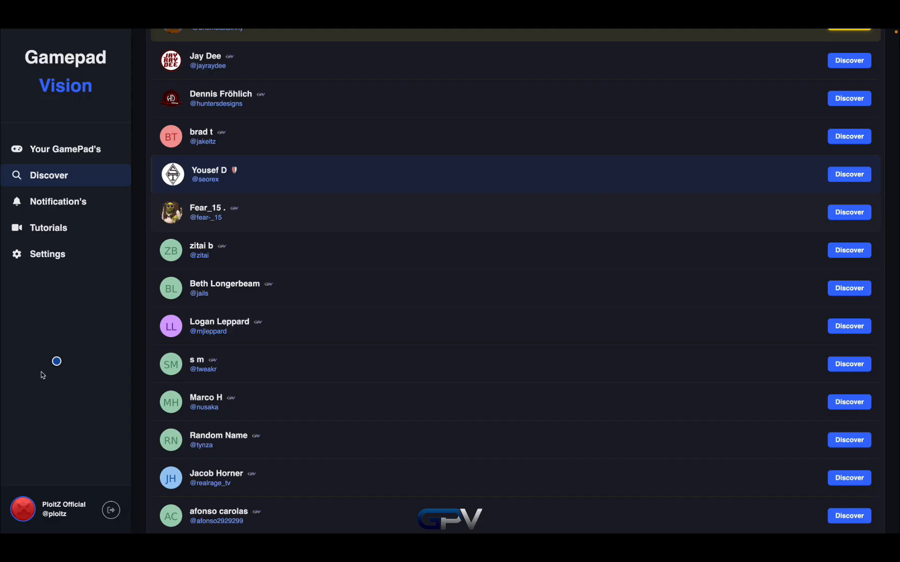
left_click(23, 512)
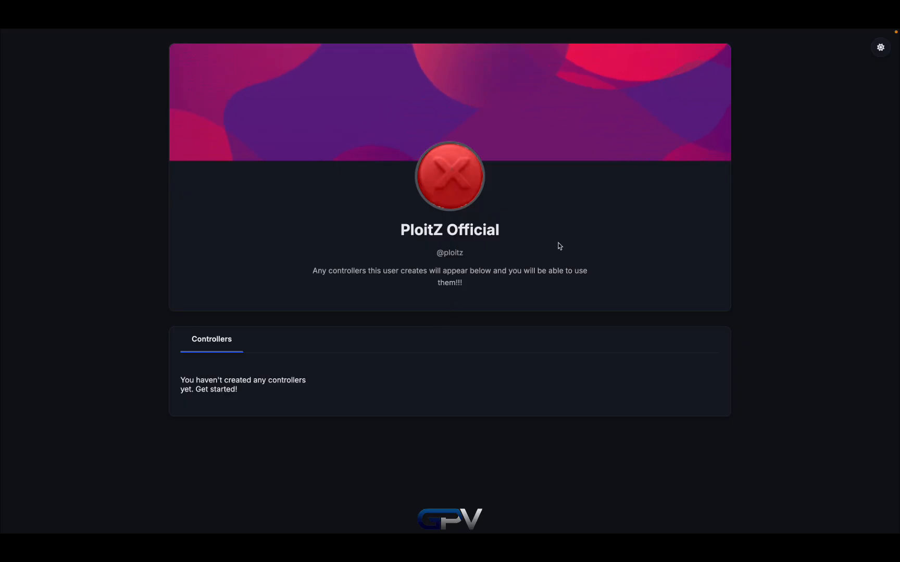
- Return to the dashboard and view the notifications and the tutorial videos
scroll(468, 281, "left", 5)
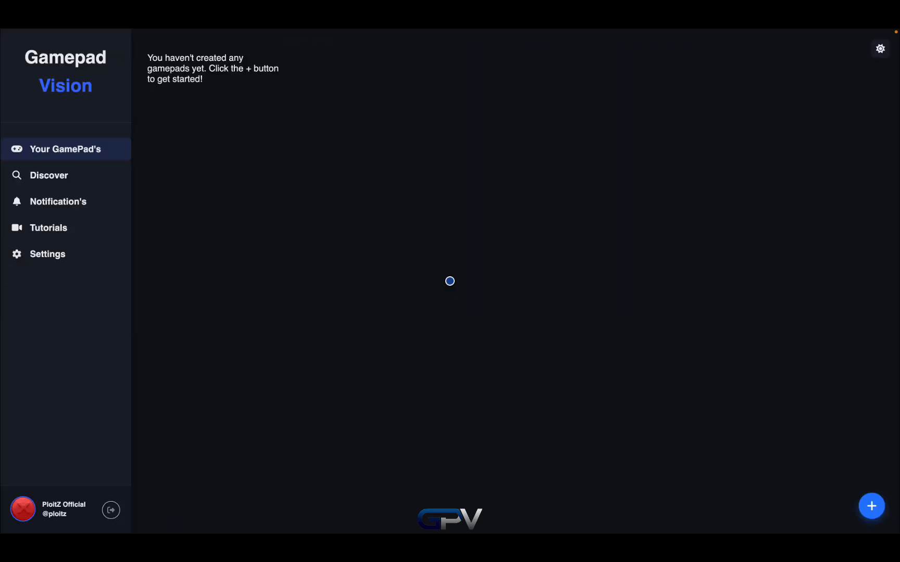
left_click(95, 210)
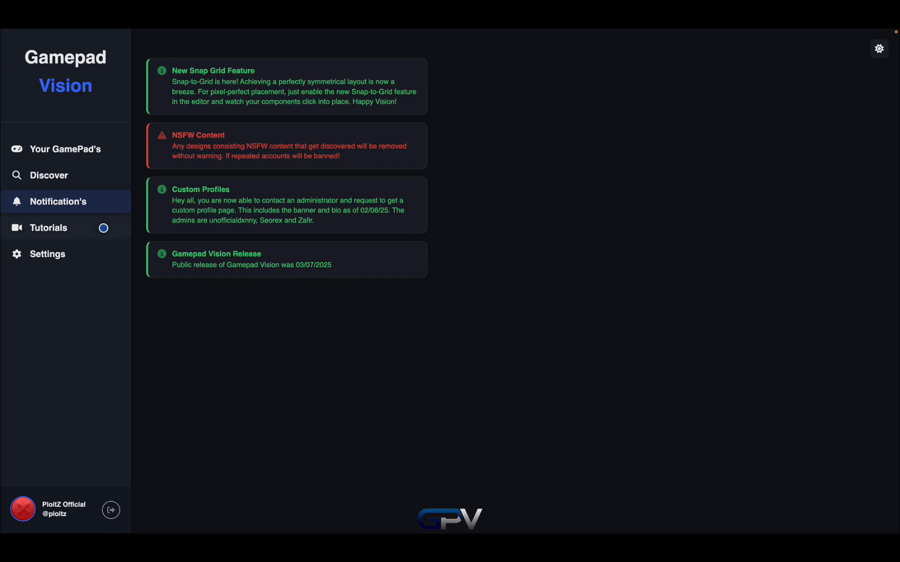
left_click(103, 228)
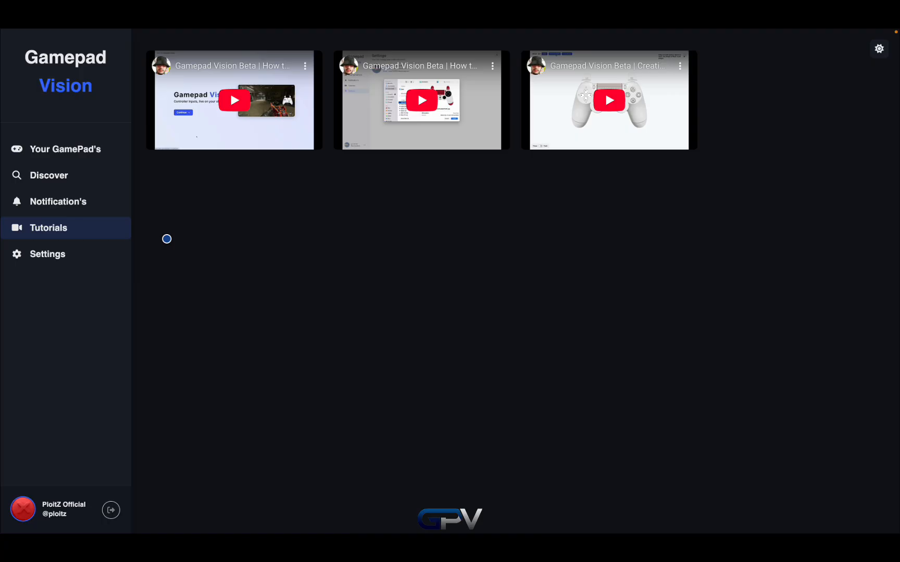
- Replace the profile picture in the account settings with the white-on-black logo image
left_click(125, 253)
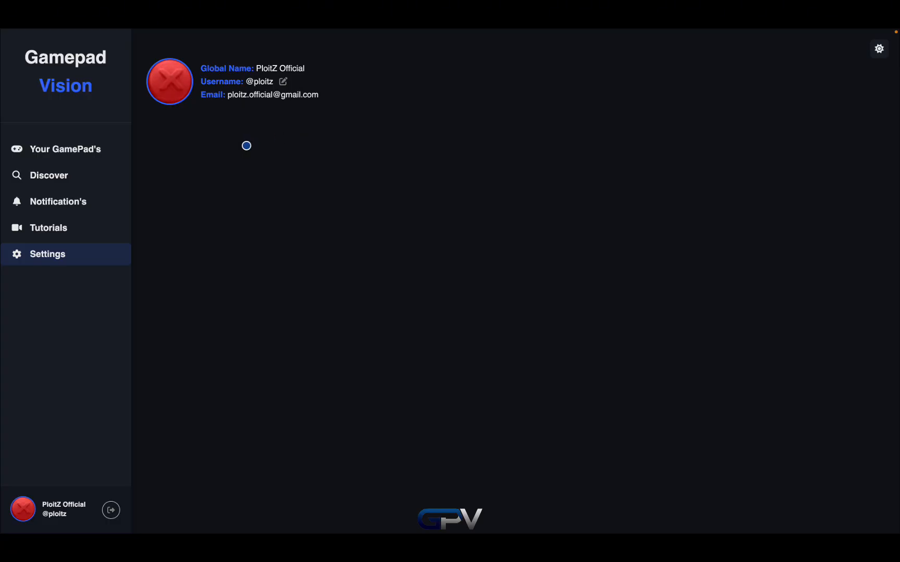
mouse_move(171, 73)
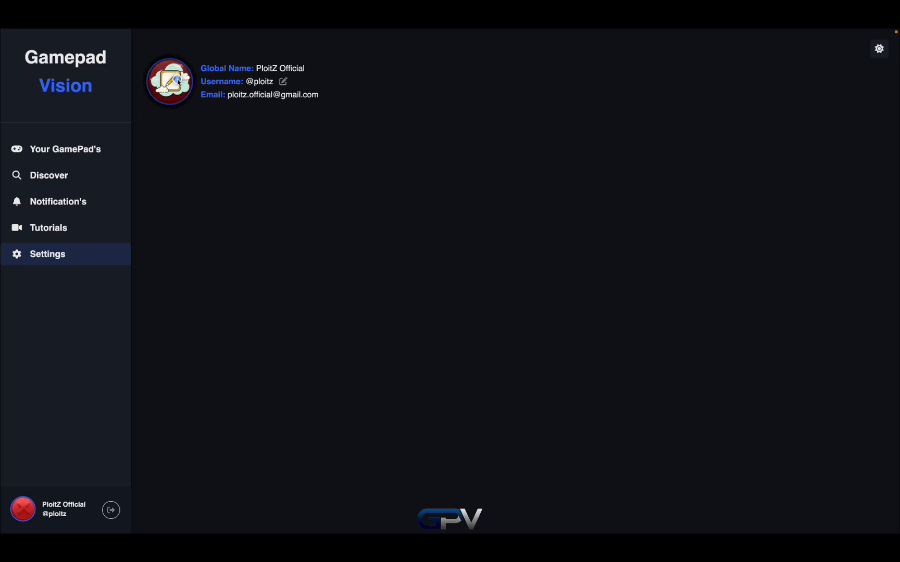
left_click(178, 82)
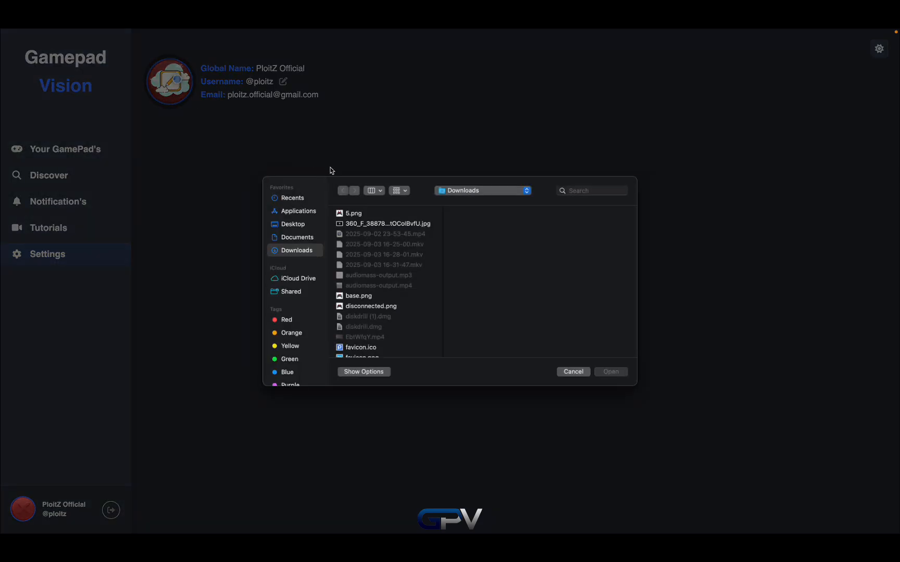
left_click(360, 223)
double_click(357, 222)
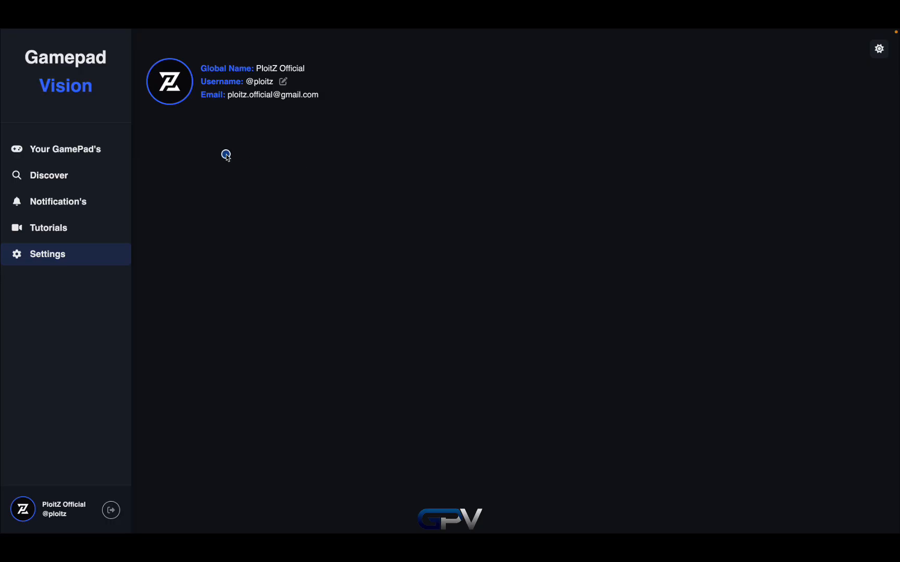
- Change the account's username to pl0itz
left_click(285, 81)
double_click(392, 294)
type("pl0itz")
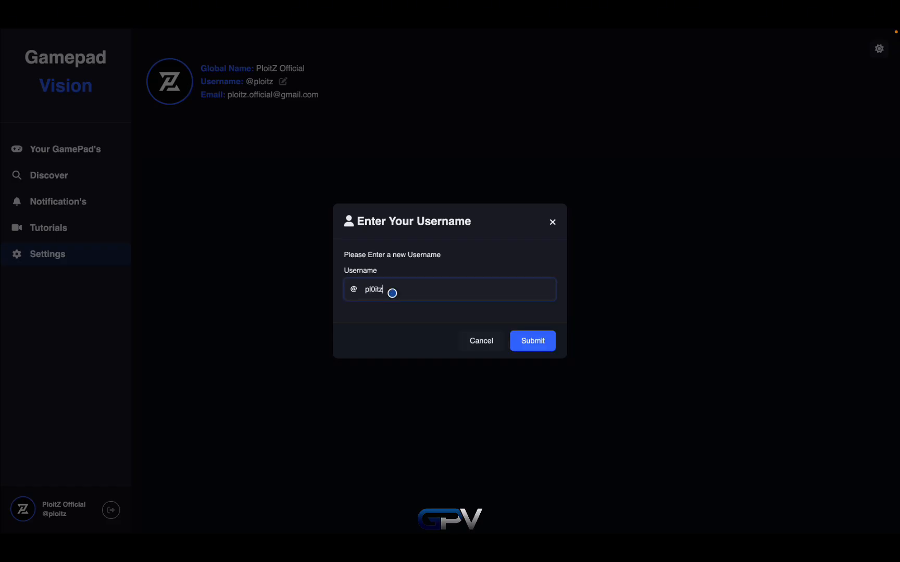
left_click(534, 342)
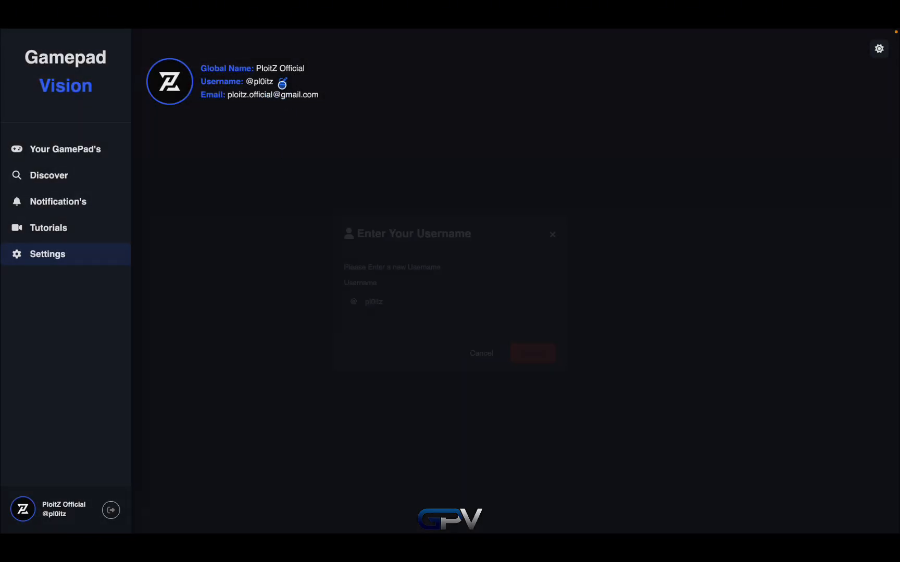
left_click(282, 81)
left_click(375, 288)
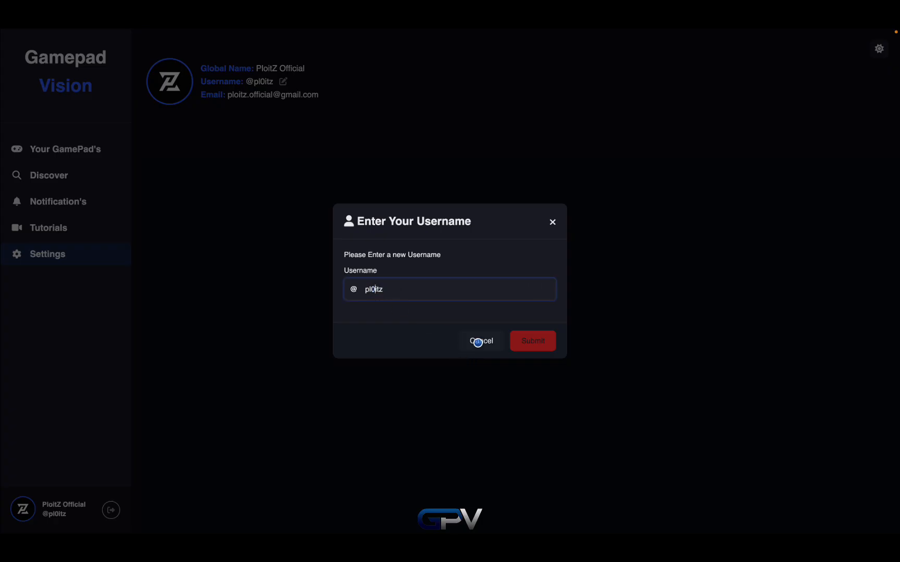
key("BackSpace")
type("o")
left_click(531, 342)
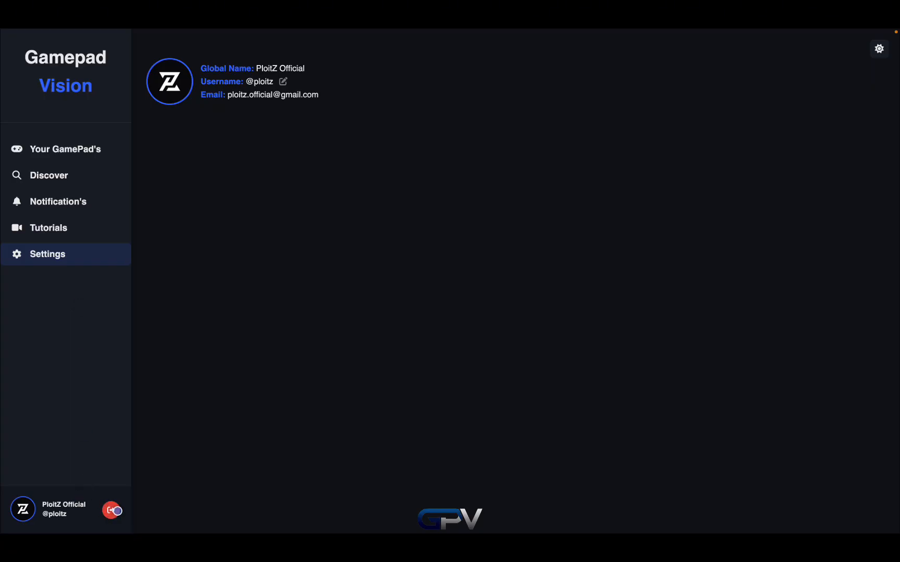
- Return to the gamepad list and switch to the imgur page with the blue controller images
left_click(114, 150)
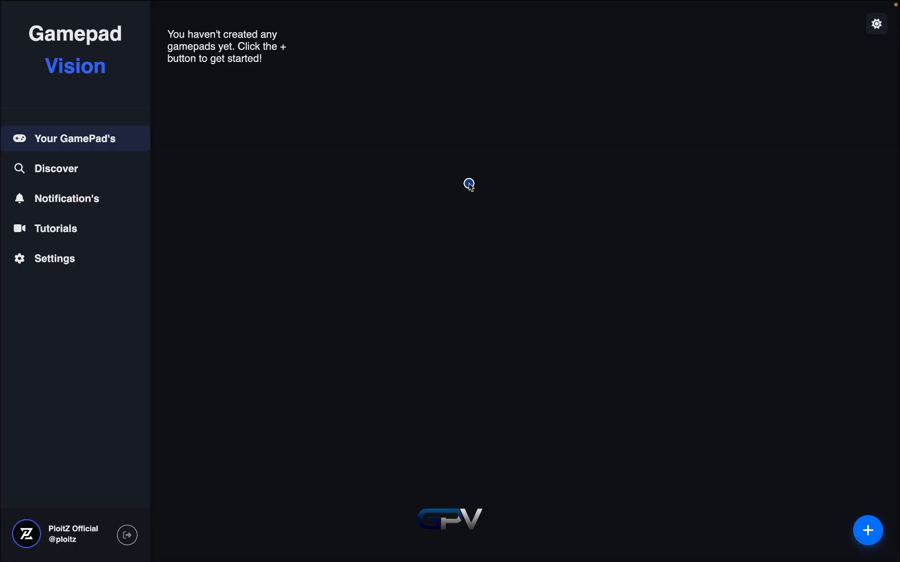
left_click(252, 24)
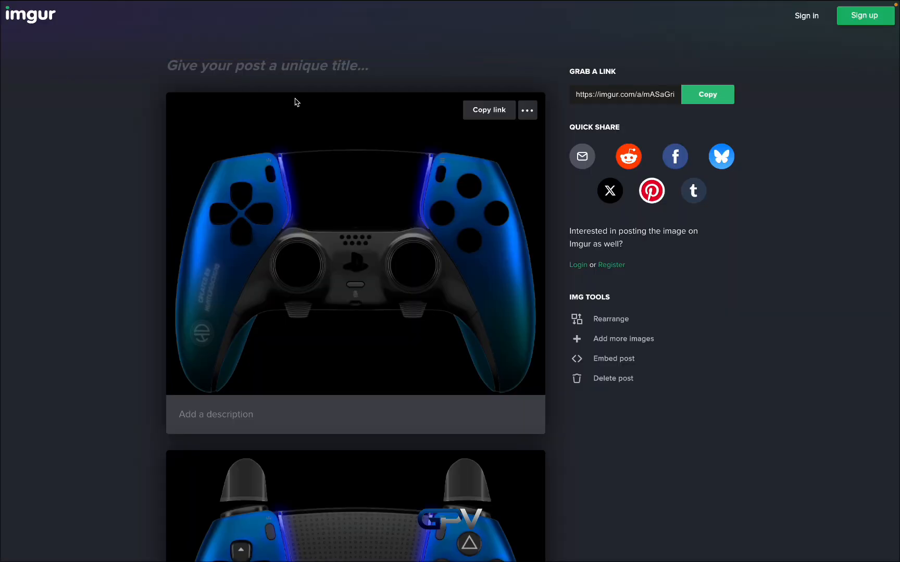
- Look through the blue controller's base, disconnected, button and stick images on the imgur page
scroll(367, 269, "down", 20)
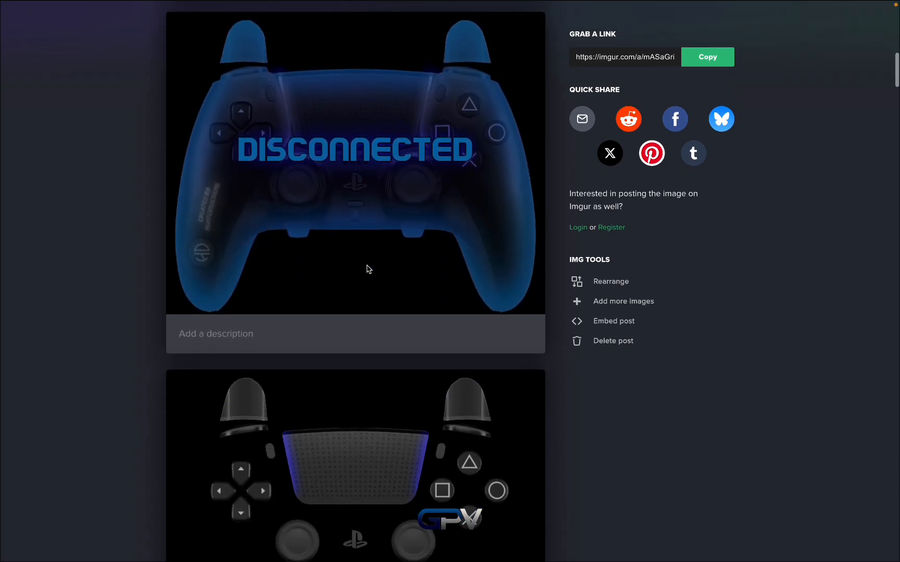
scroll(367, 269, "down", 5)
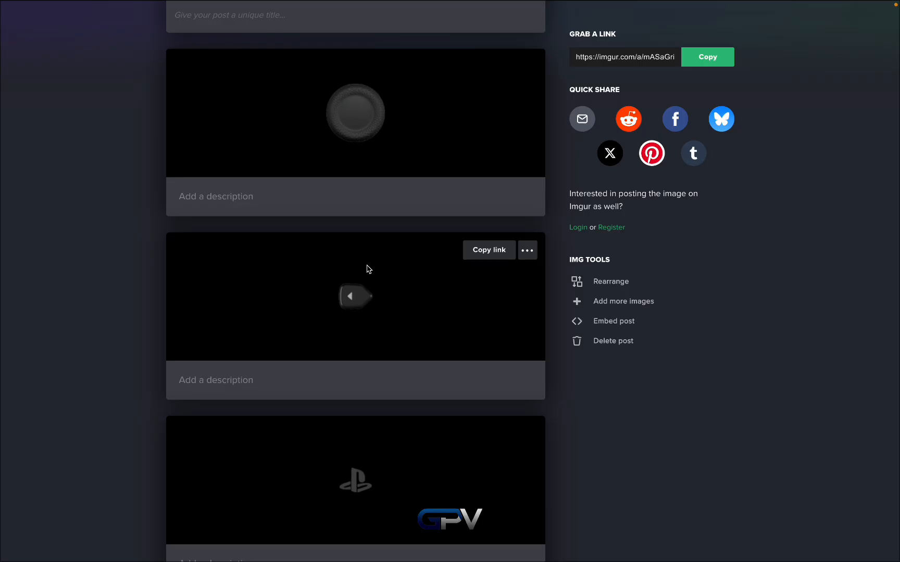
scroll(367, 269, "down", 15)
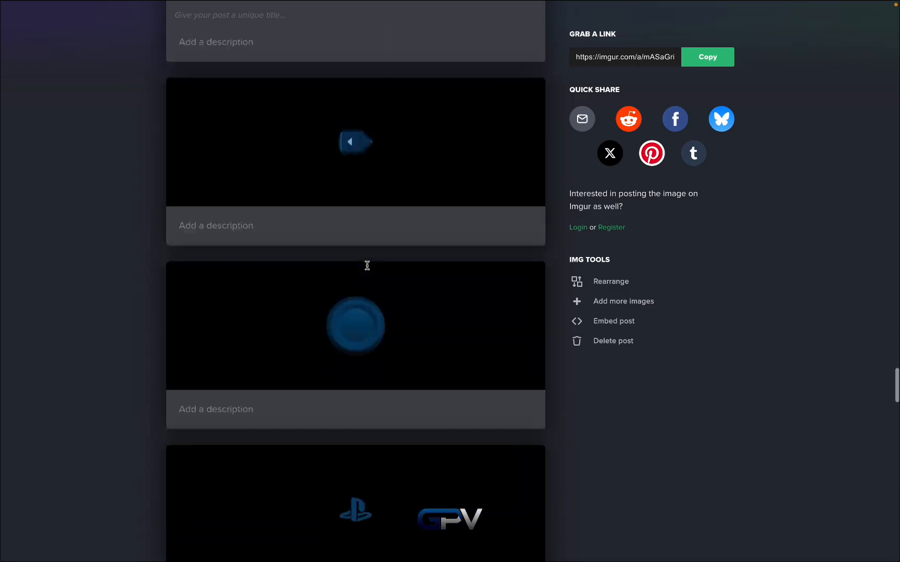
scroll(367, 269, "down", 5)
scroll(367, 267, "up", 10)
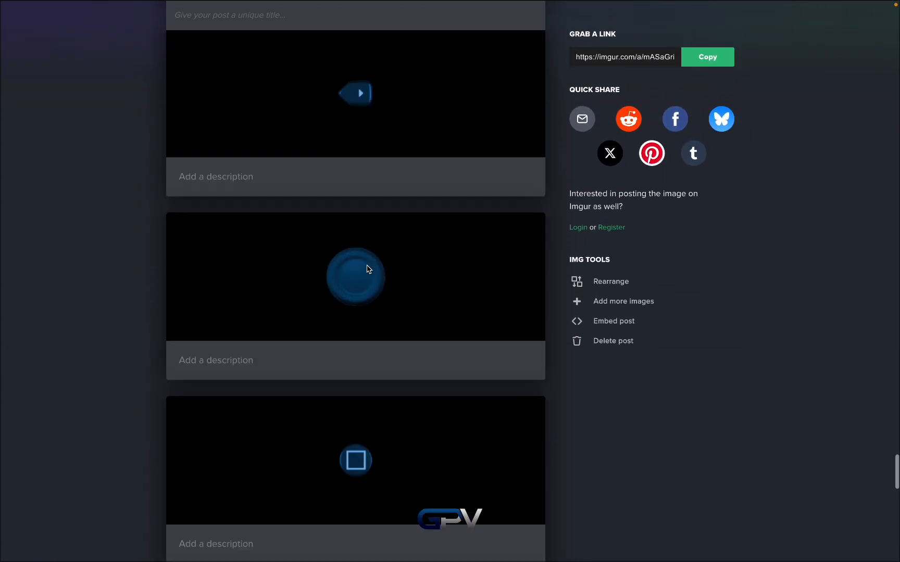
scroll(367, 276, "up", 10)
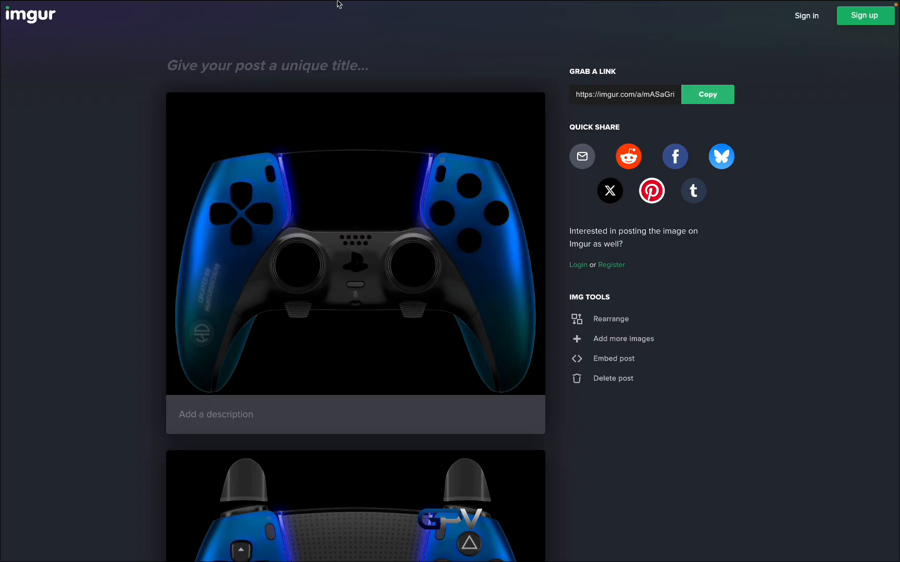
- Switch back to Gamepad Vision, start a new gamepad and try the controller name test
mouse_move(337, 2)
left_click(129, 23)
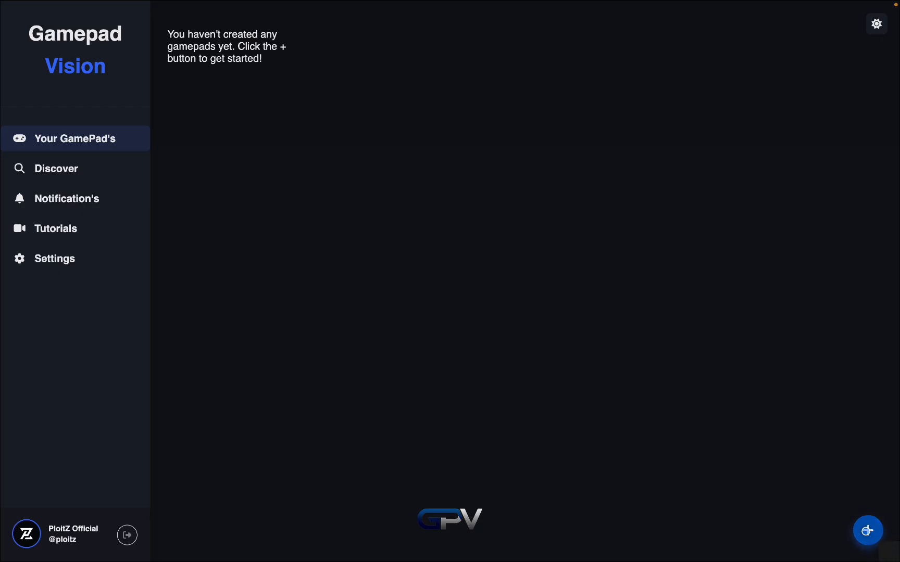
left_click(867, 531)
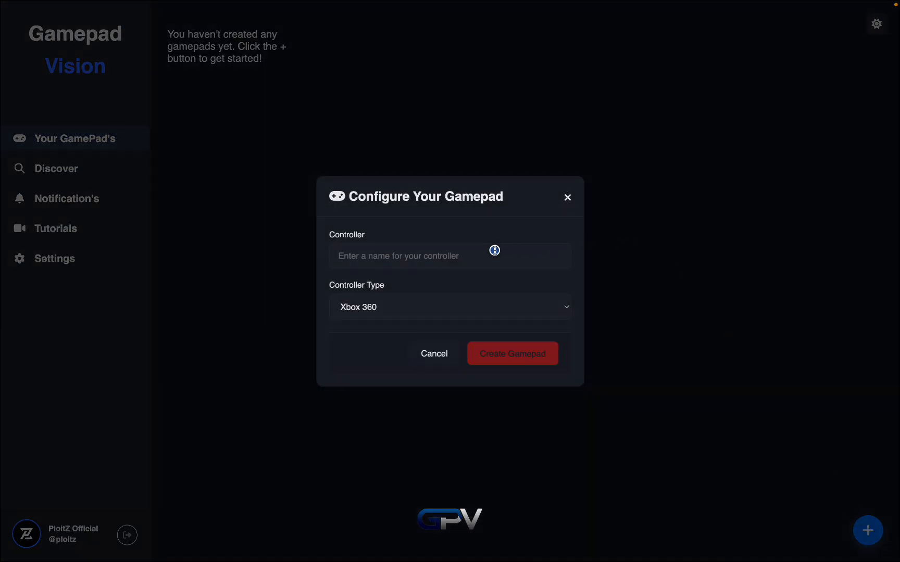
left_click(462, 262)
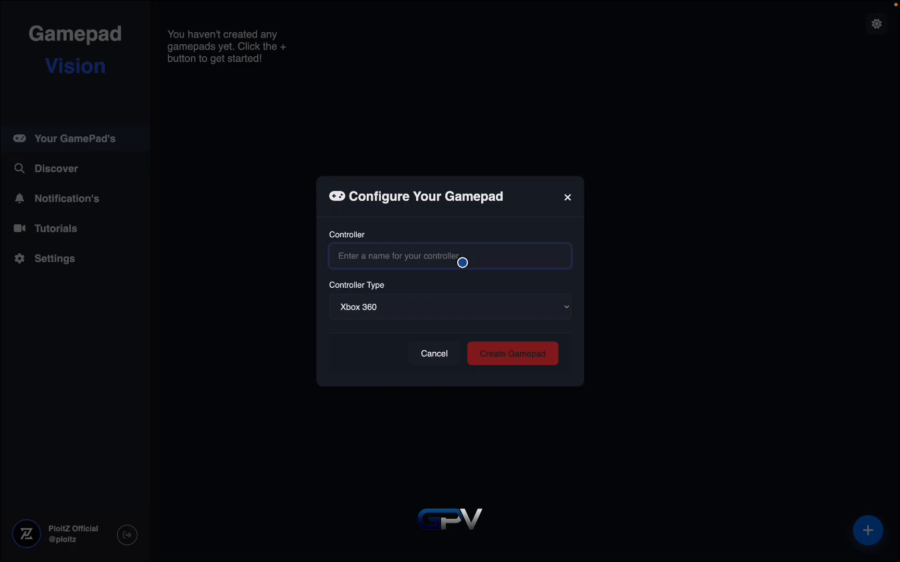
type("test")
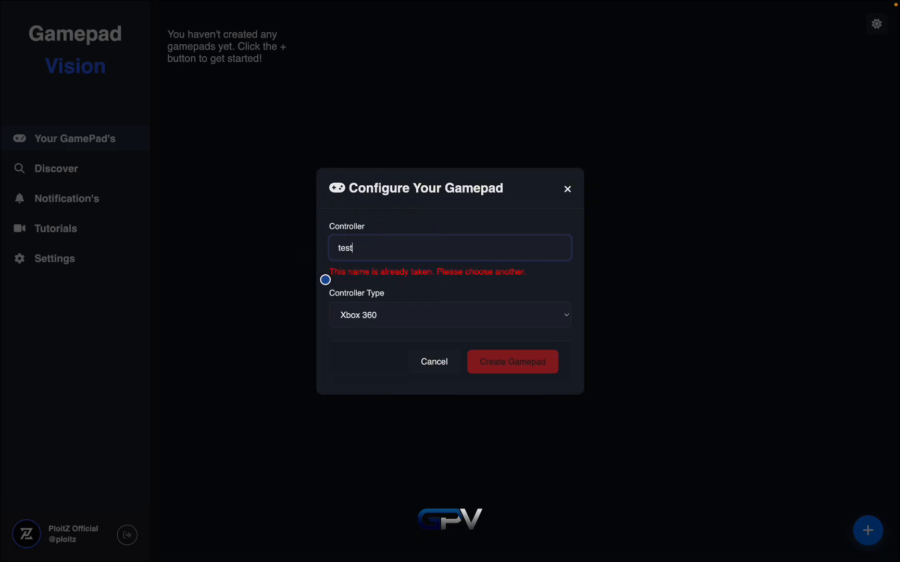
- Replace the controller name with HunterPS5Edge-GPV-Tutorial
double_click(530, 254)
type("Hunter")
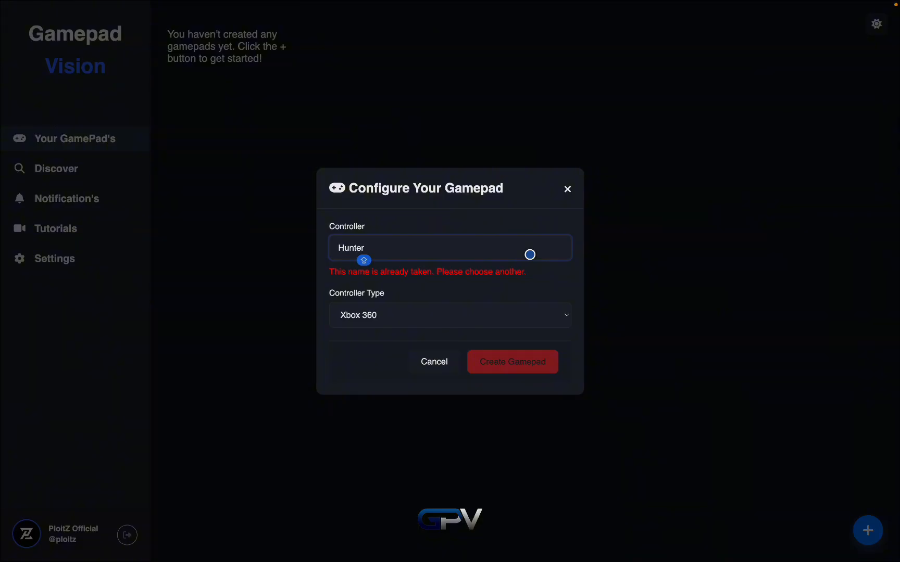
type("PS5")
key("Caps_Lock")
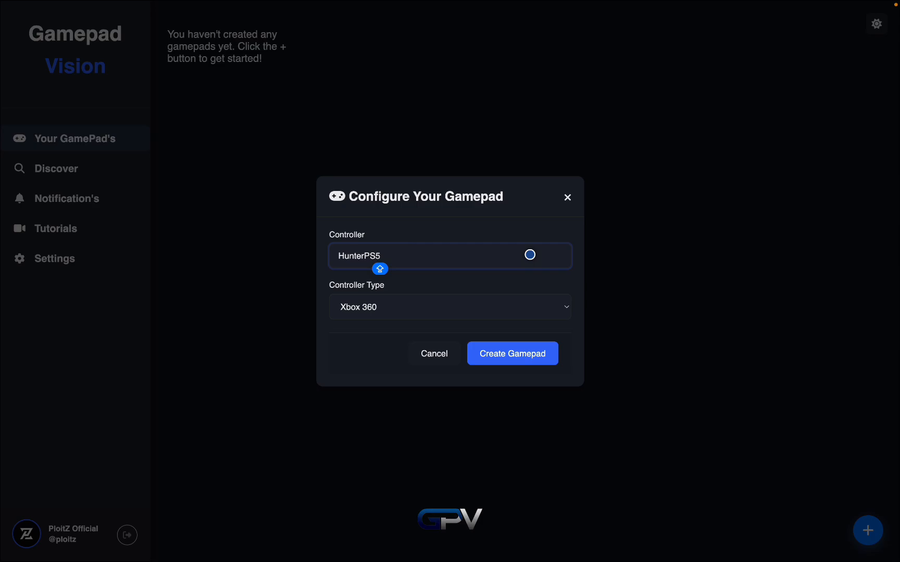
type("Edge-")
key("Caps_Lock")
type("GPV-Tutorial")
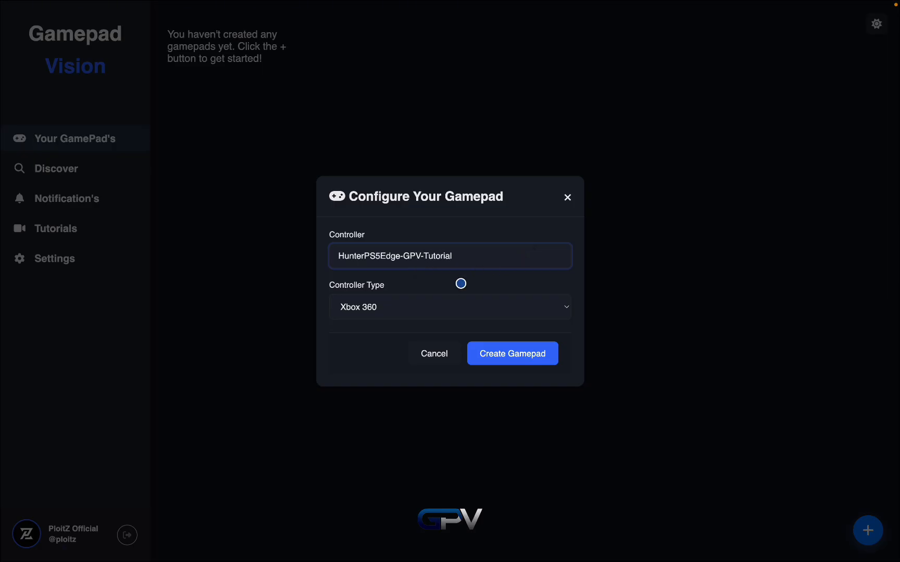
- Set the controller type to PlayStation 5 and create the gamepad
left_click(374, 301)
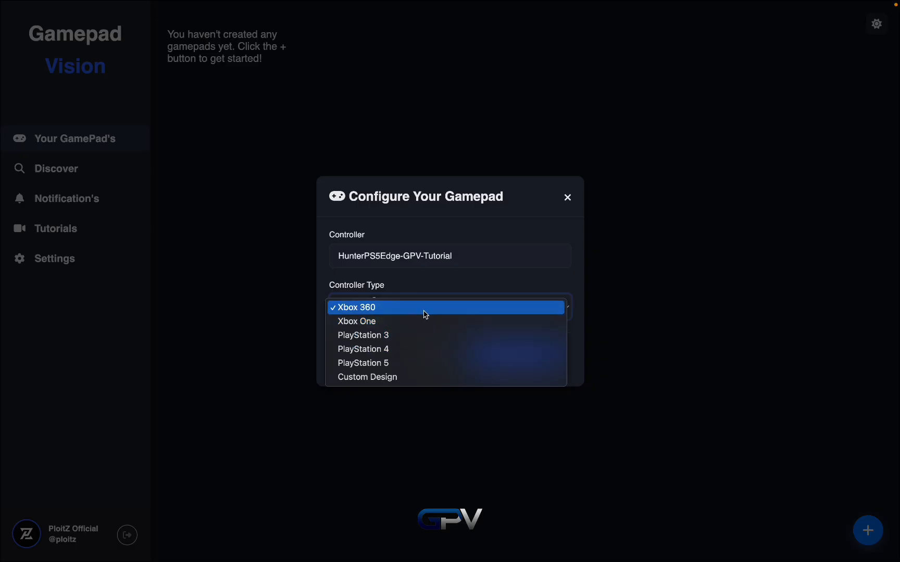
left_click(370, 370)
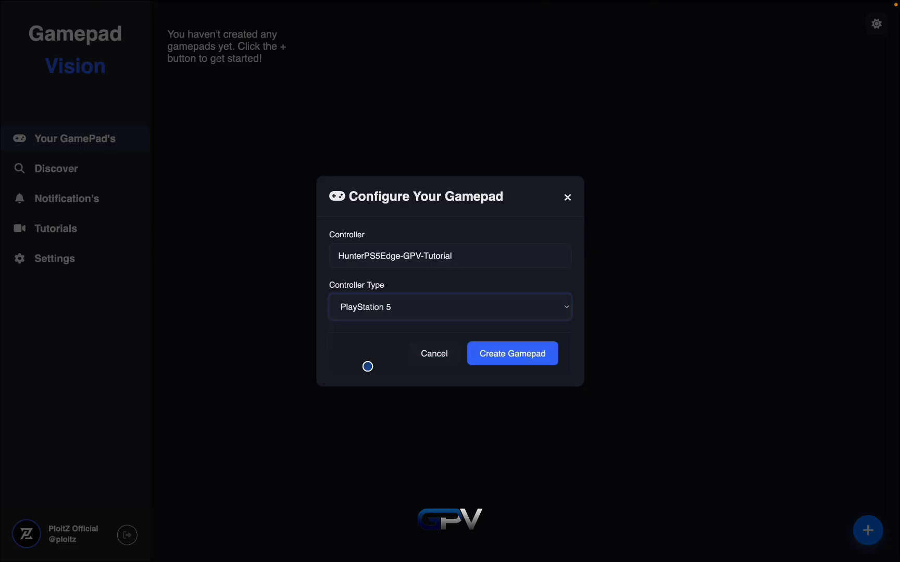
left_click(519, 360)
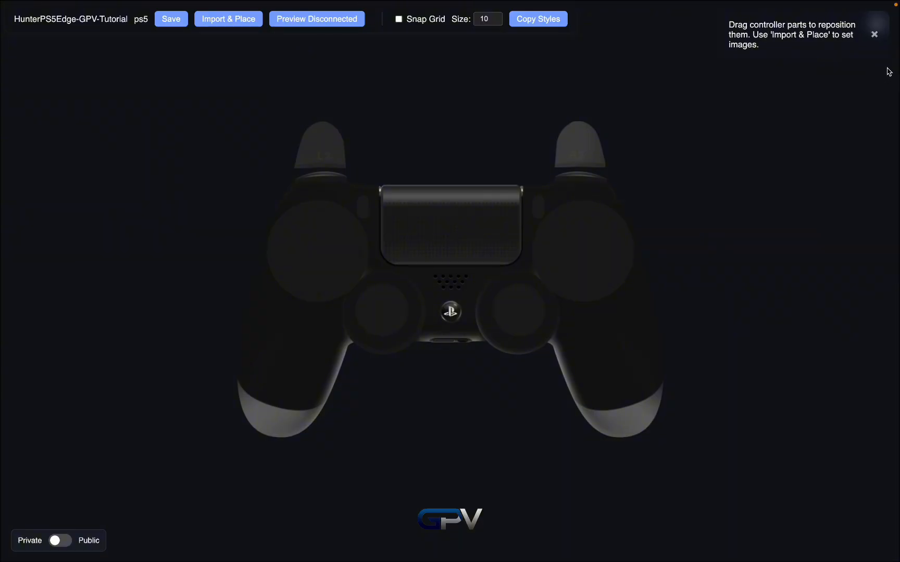
- Dismiss the repositioning hint, and switch the editor to the light theme and back to dark
left_click(874, 35)
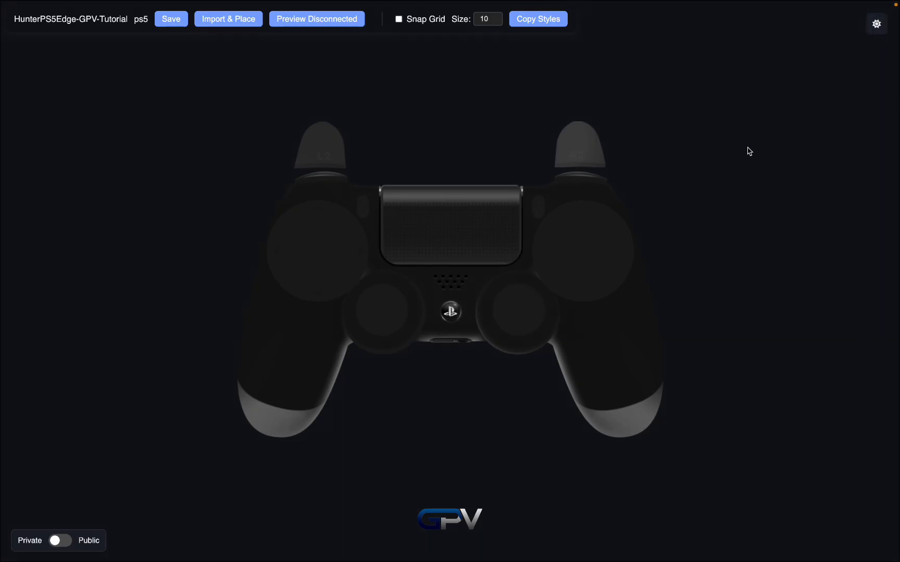
left_click(876, 23)
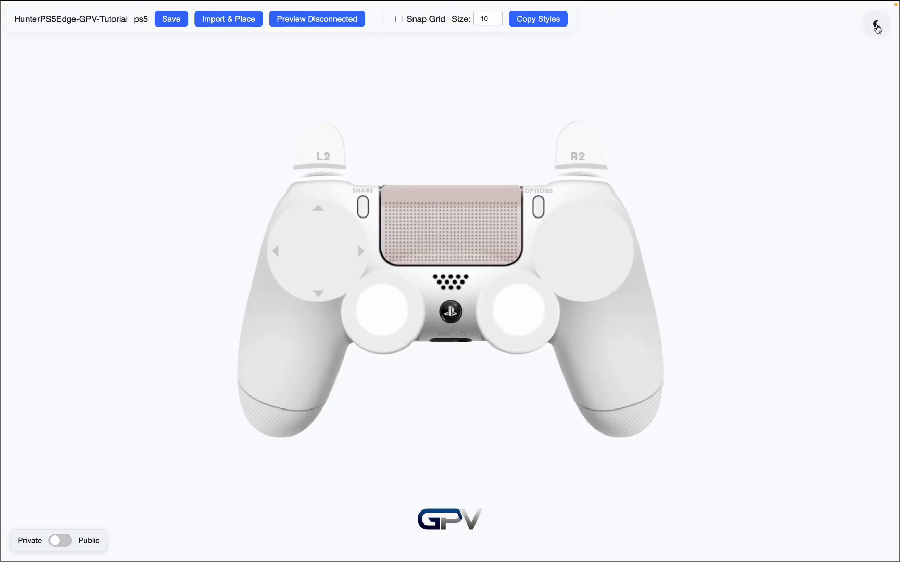
left_click(876, 24)
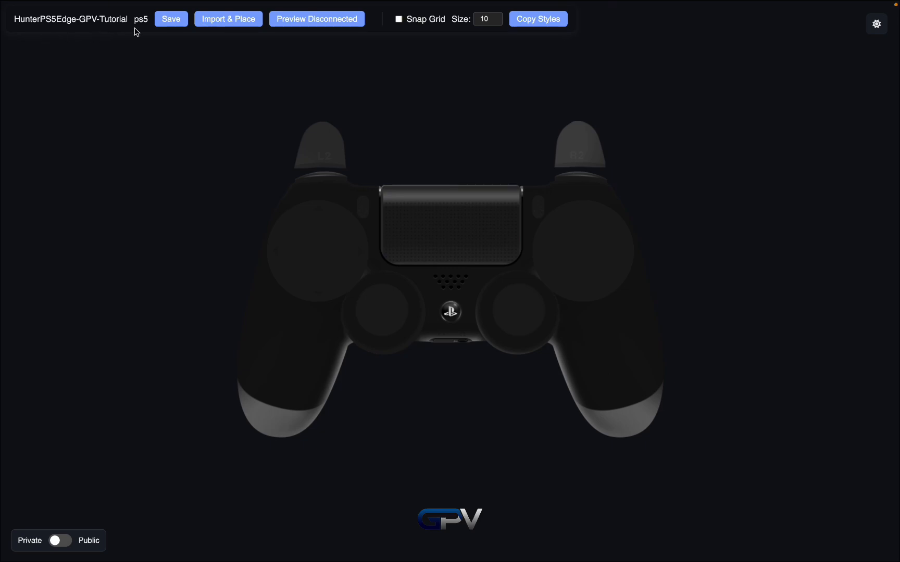
- View the fields of the Import & Place Images form and close it without applying anything
left_click(171, 26)
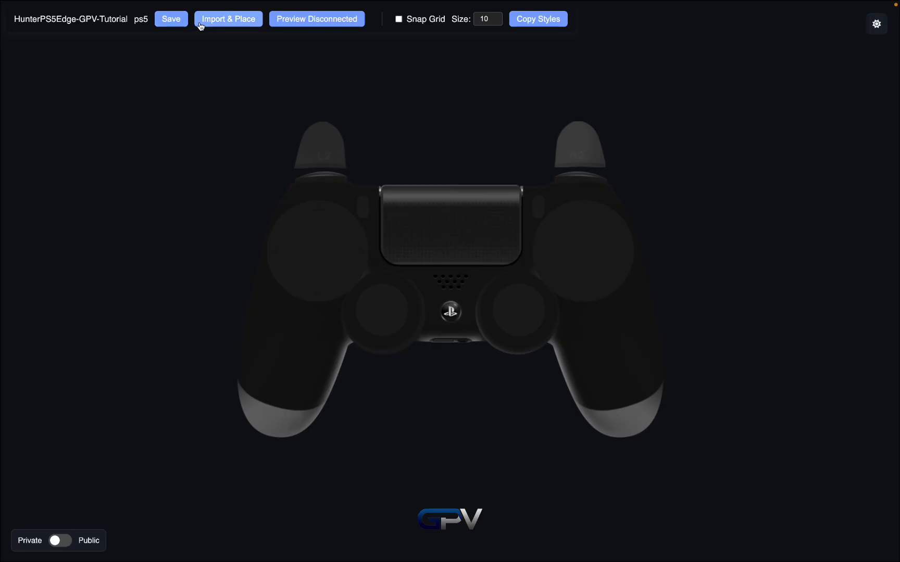
left_click(228, 19)
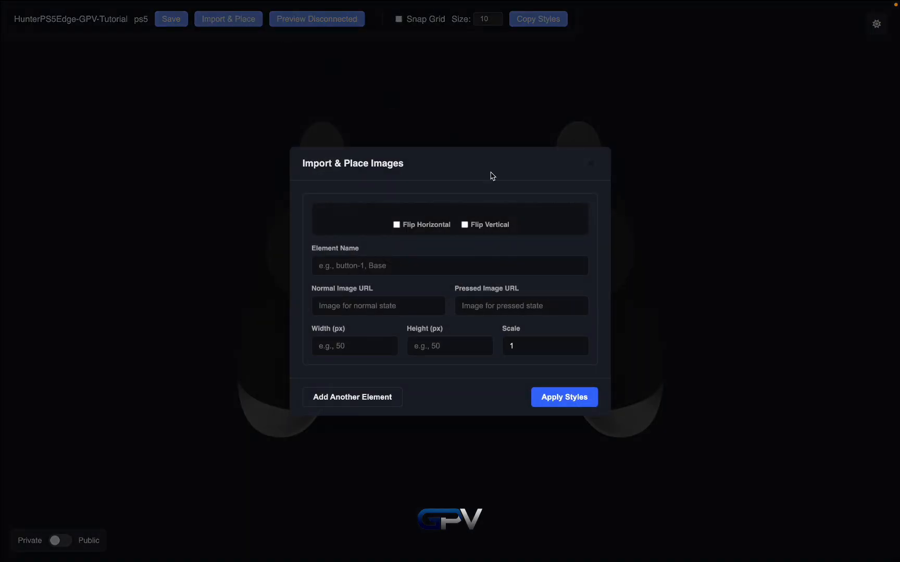
left_click(590, 165)
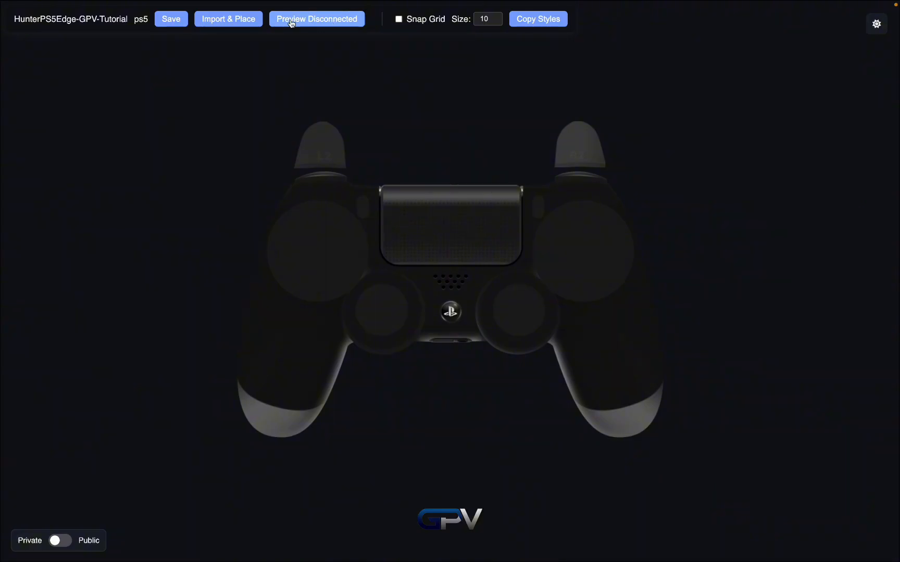
- Toggle Snap Grid on and off, and make the controller public and private again
left_click(405, 20)
left_click(411, 22)
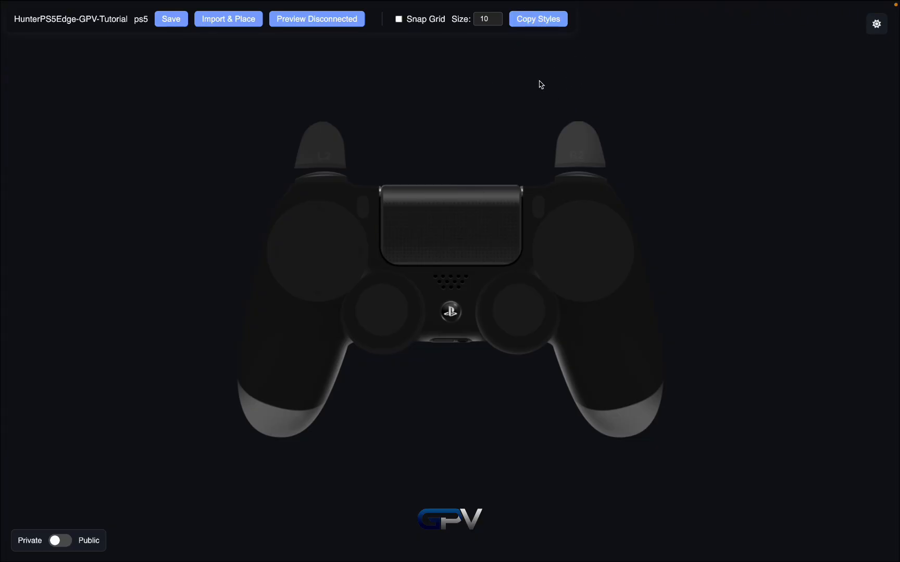
left_click(60, 542)
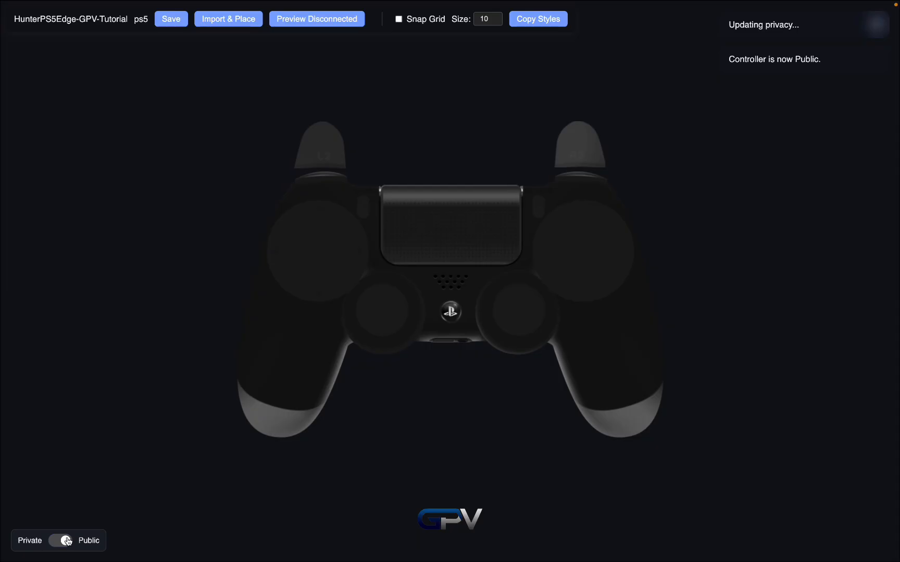
left_click(67, 541)
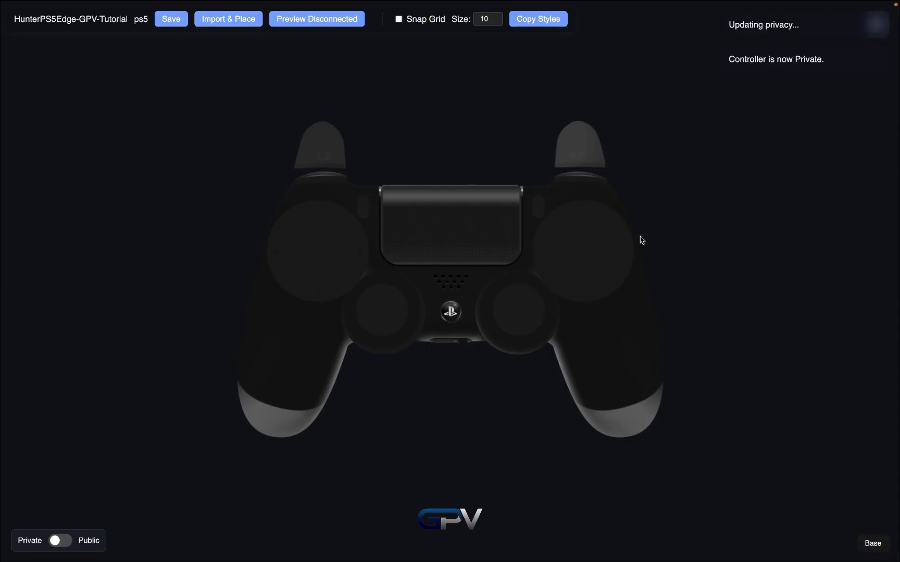
- Select the D-pad directions, sticks, PS button, touchpad, R1 and face buttons one by one to check their element names
left_click(636, 178)
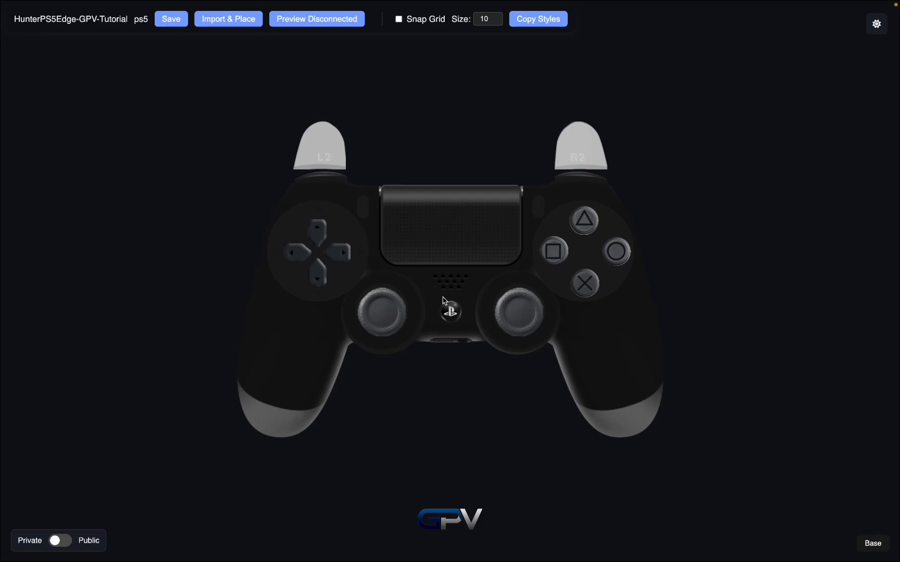
left_click(343, 251)
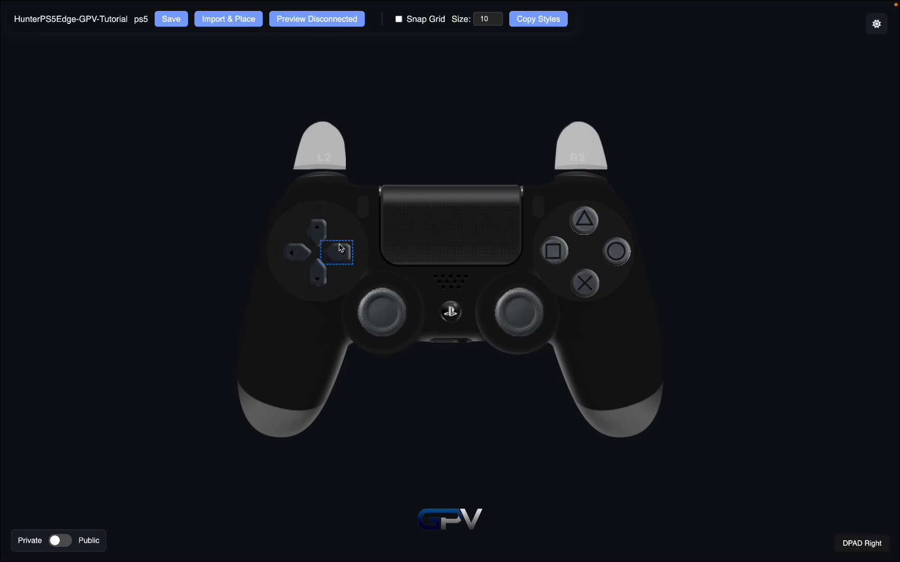
left_click(298, 250)
left_click(316, 277)
left_click(383, 315)
left_click(499, 313)
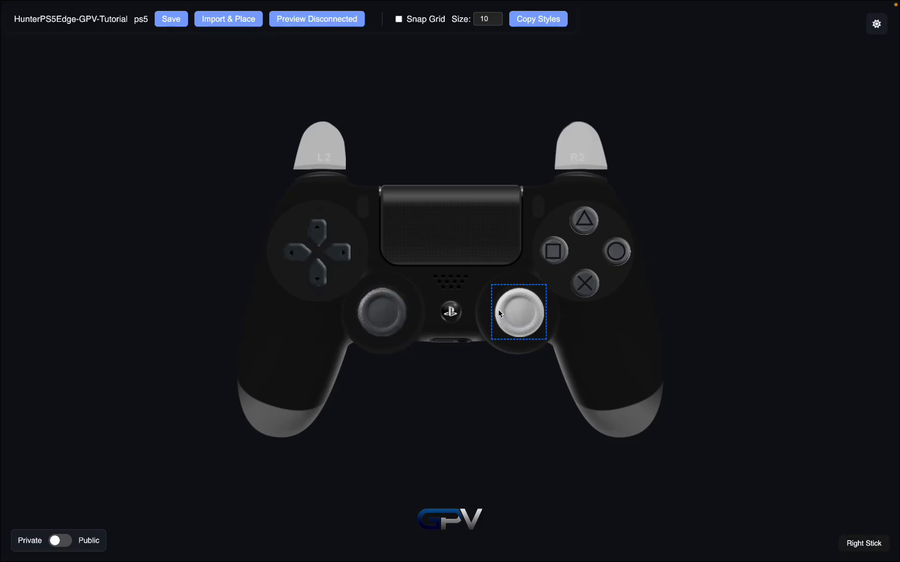
left_click(450, 311)
left_click(464, 235)
left_click(573, 181)
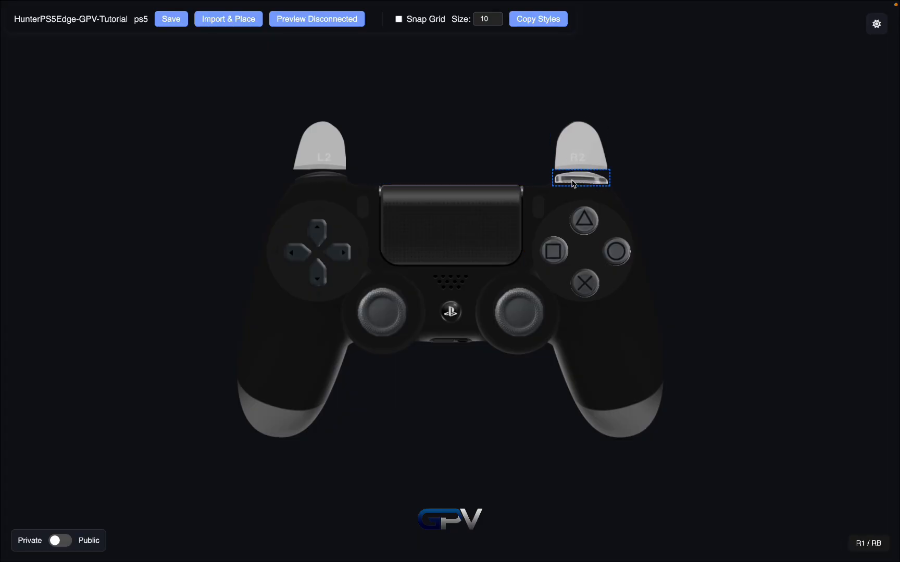
left_click(585, 231)
left_click(622, 257)
- Try repositioning the circle button slightly within the face button cluster
left_click_drag(567, 231, 614, 255)
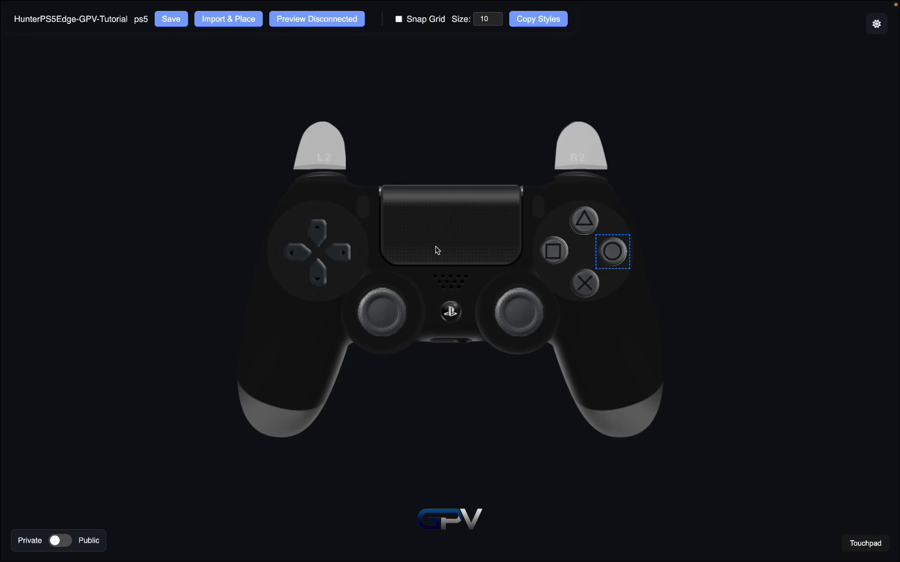
left_click(684, 114)
mouse_move(610, 251)
left_mouse_down()
mouse_move(575, 128)
mouse_move(483, 222)
mouse_move(494, 148)
mouse_move(598, 227)
mouse_move(608, 251)
left_mouse_up()
- Try moving the whole controller base and the right stick, and discard the unsaved layout changes by reloading the page
left_click_drag(324, 360, 678, 555)
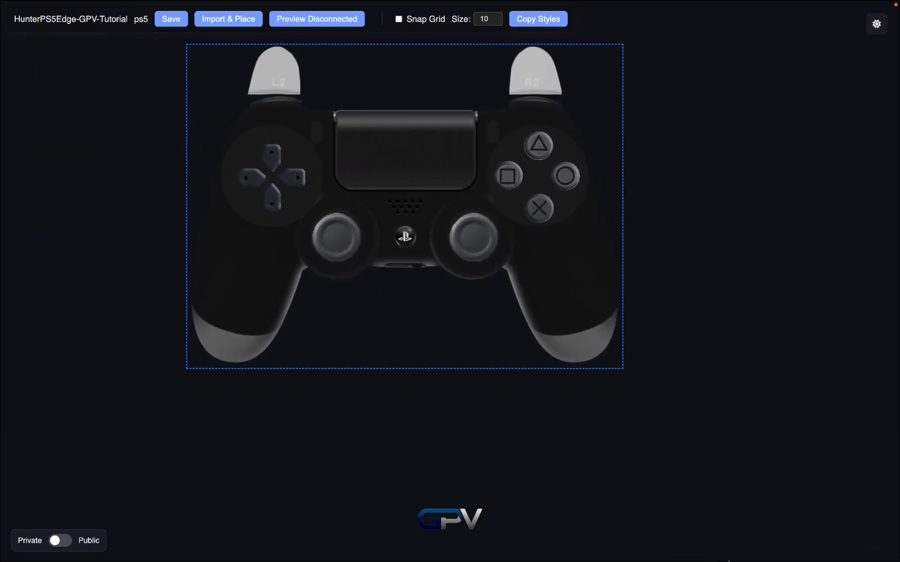
left_click_drag(568, 285, 609, 364)
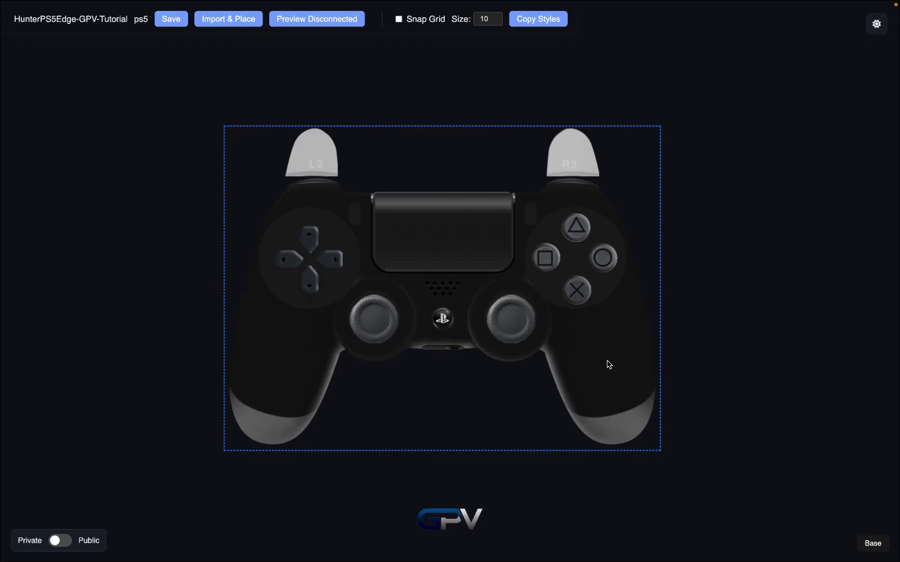
left_click(516, 318)
left_click_drag(399, 317, 495, 316)
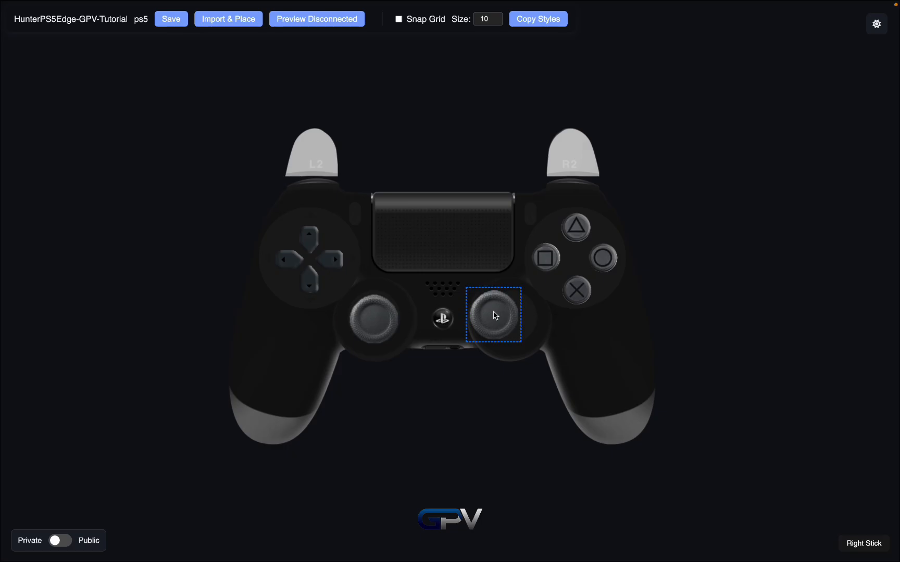
key("super+r")
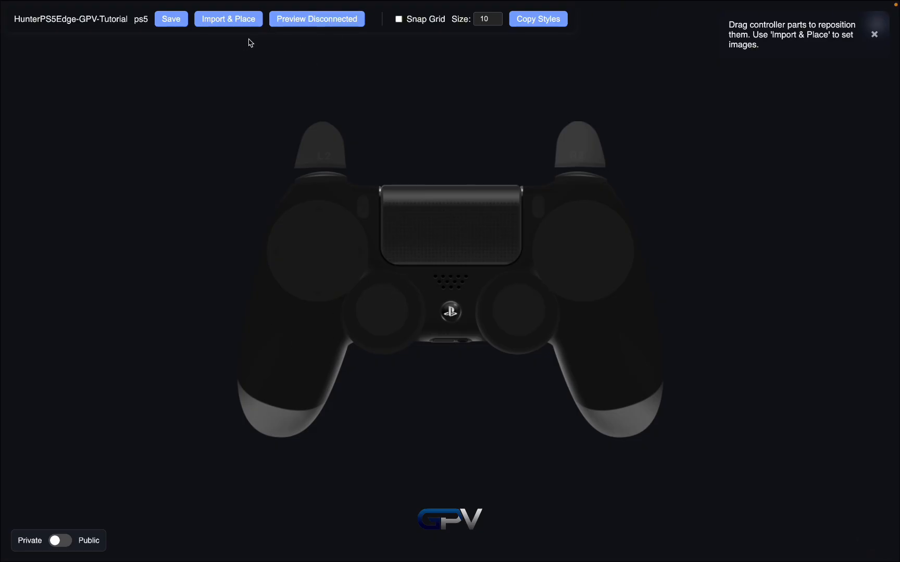
- Reopen the Import & Place Images form to review its element name, image URL and size options, and close it
mouse_move(236, 3)
left_click(217, 24)
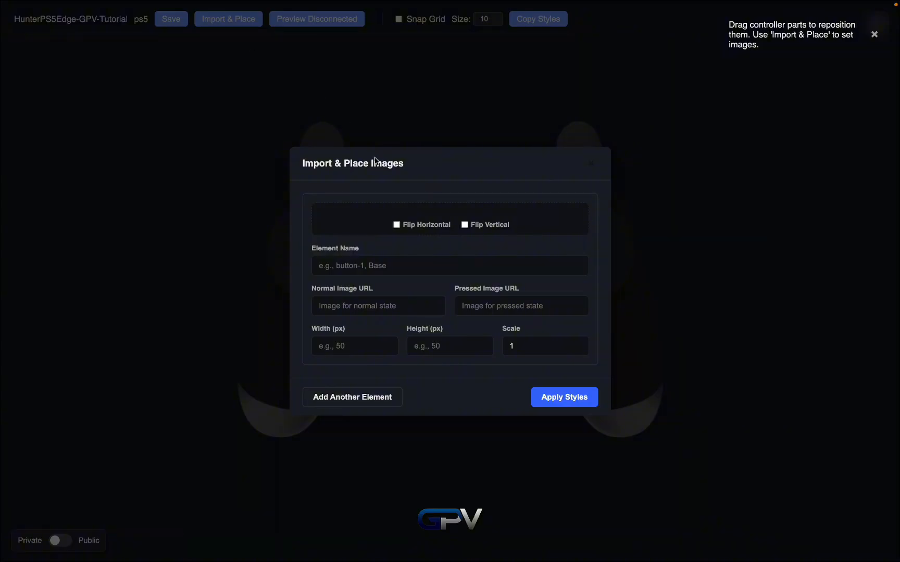
left_click(588, 164)
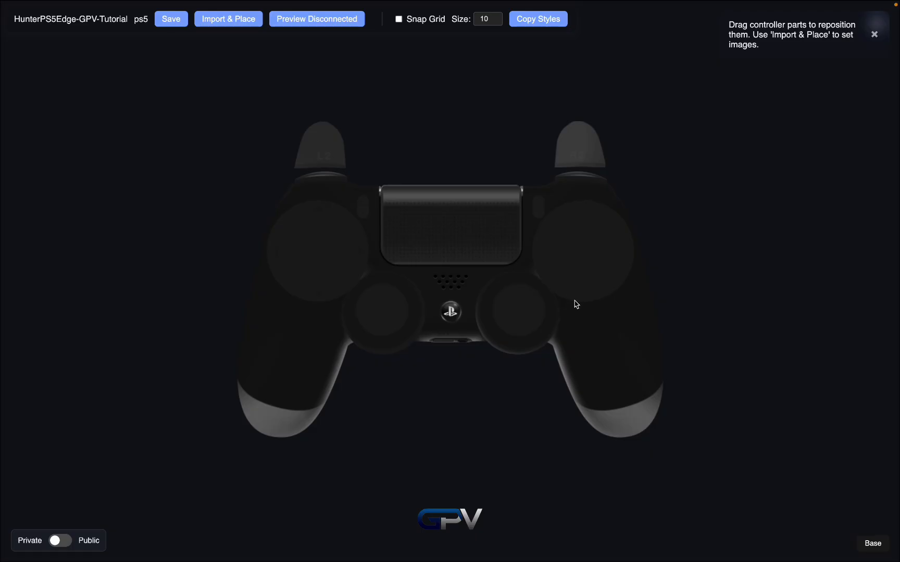
- Switch the disconnected preview, and start an Import & Place entry for the Base element
left_click(343, 20)
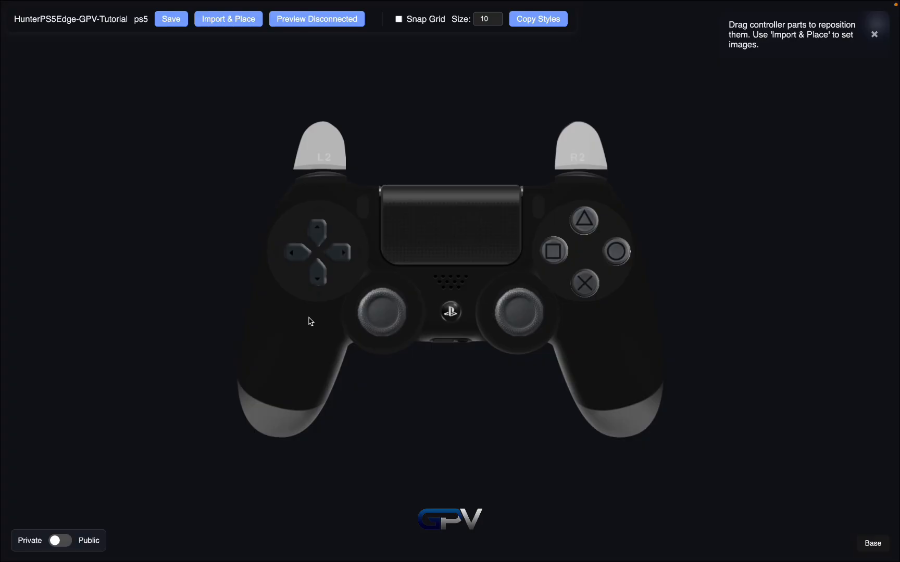
left_click(248, 21)
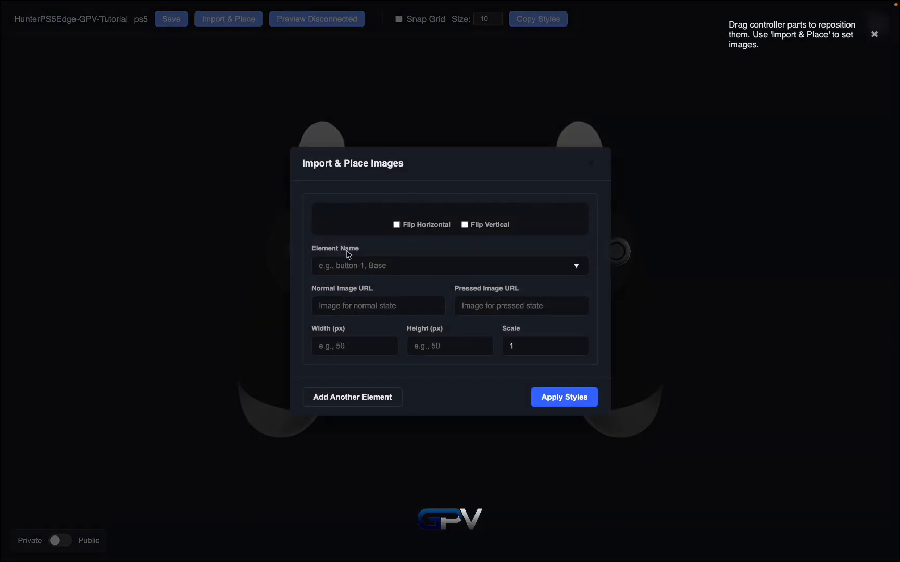
left_click(394, 268)
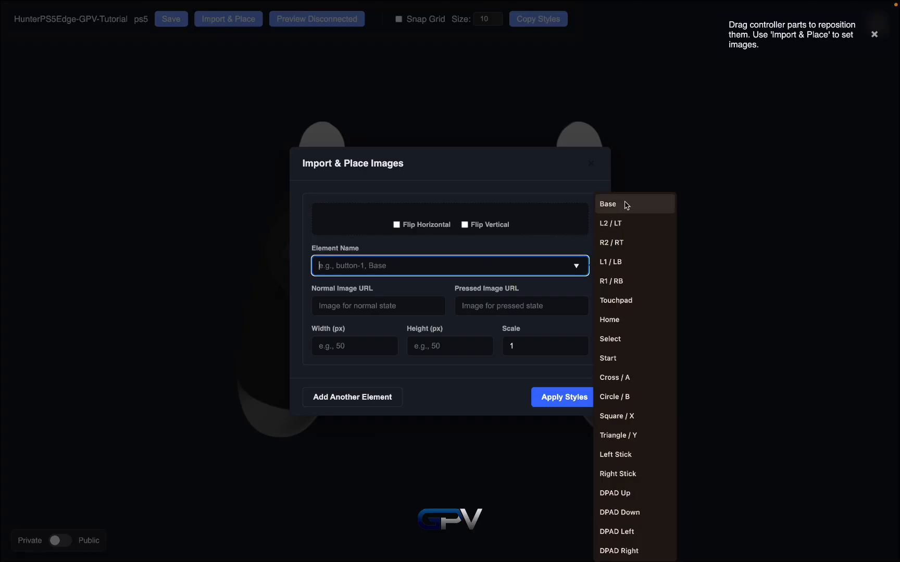
left_click(625, 205)
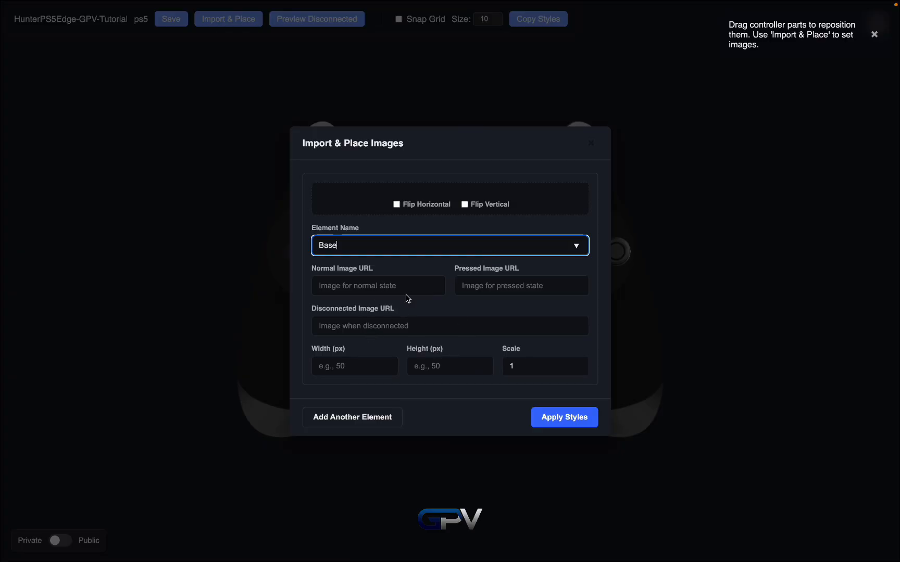
left_click(425, 290)
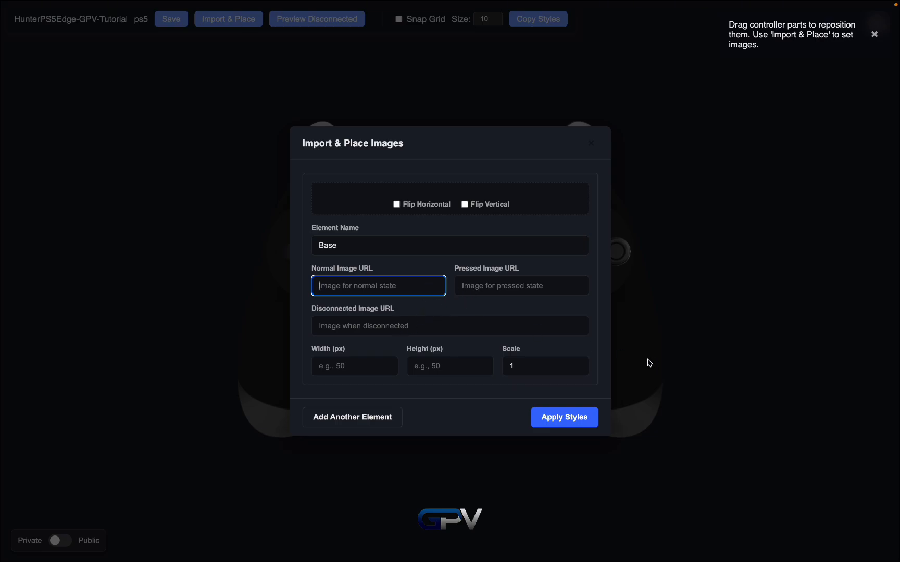
left_click(548, 291)
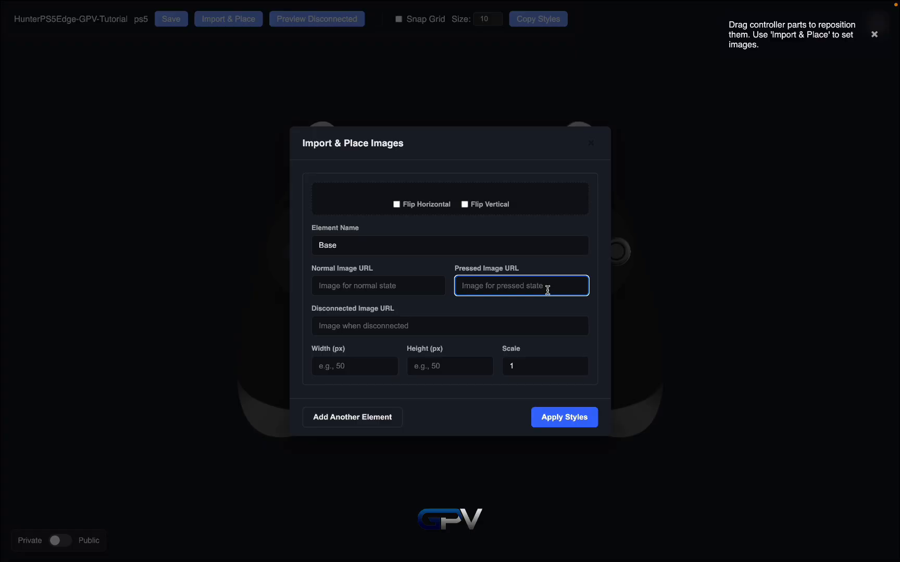
left_click(422, 285)
- Copy the imgur image address of the blue DISCONNECTED controller and enter it as the Base element's disconnected image URL
mouse_move(356, 2)
left_click(247, 29)
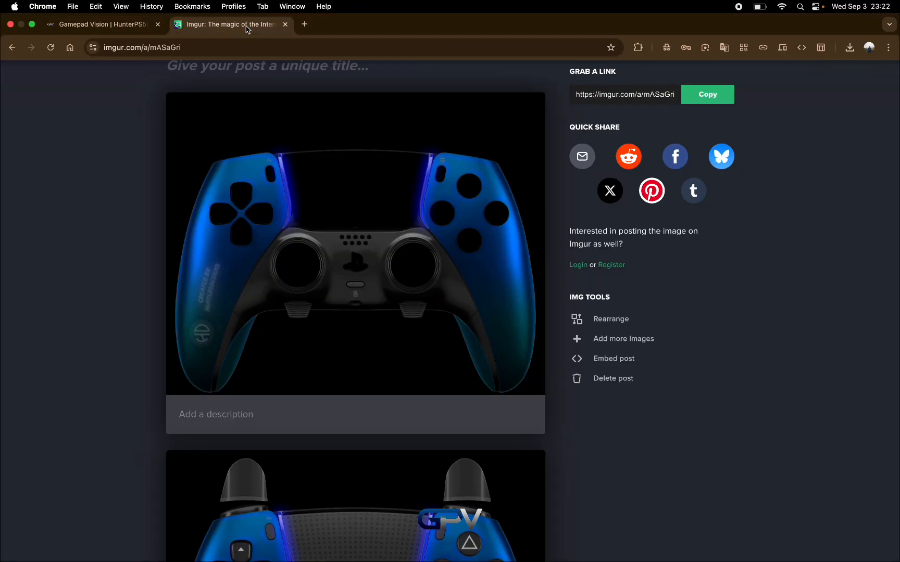
scroll(87, 284, "down", 8)
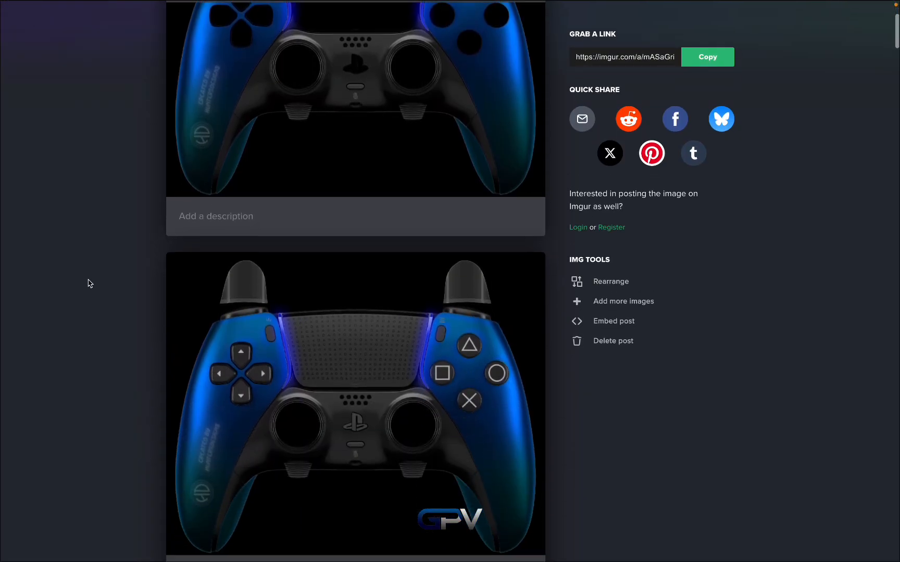
scroll(88, 284, "down", 4)
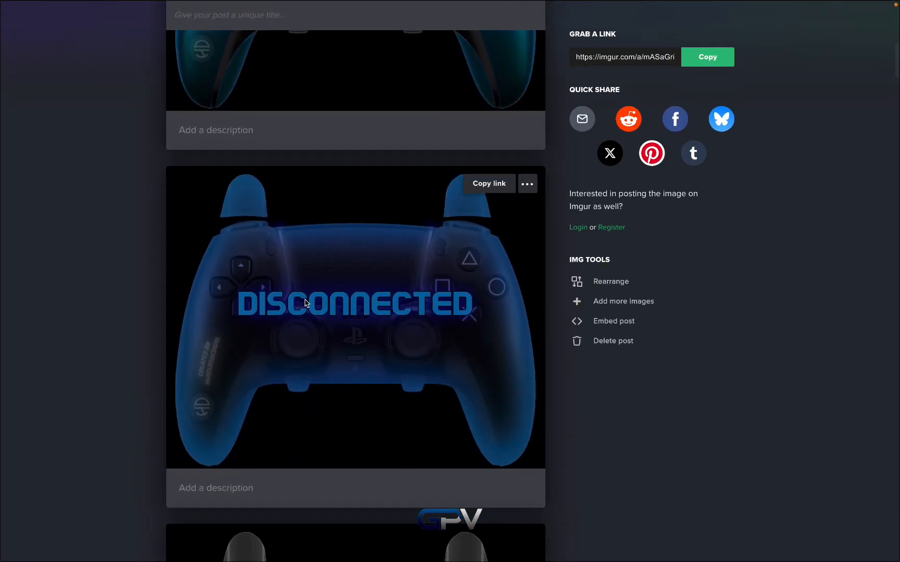
right_click(308, 302)
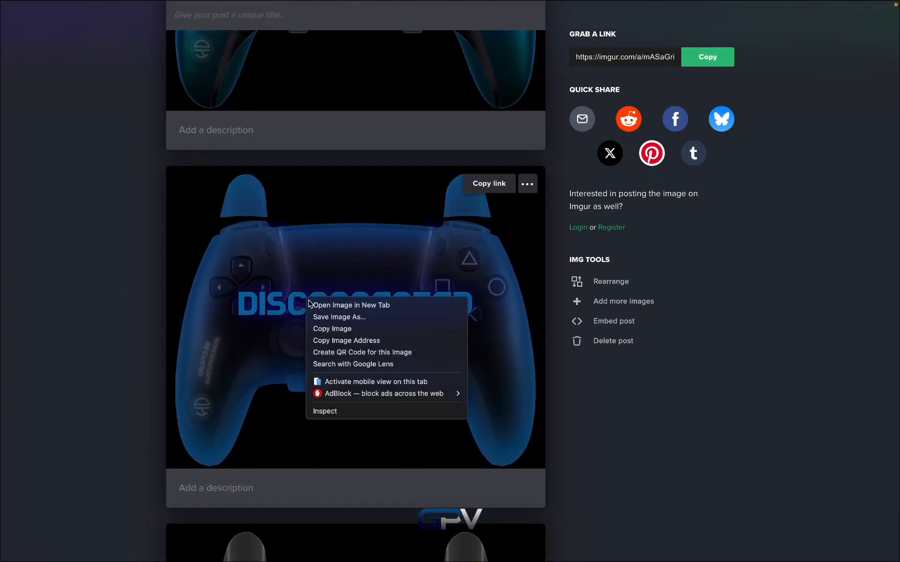
left_click(388, 343)
left_click(117, 32)
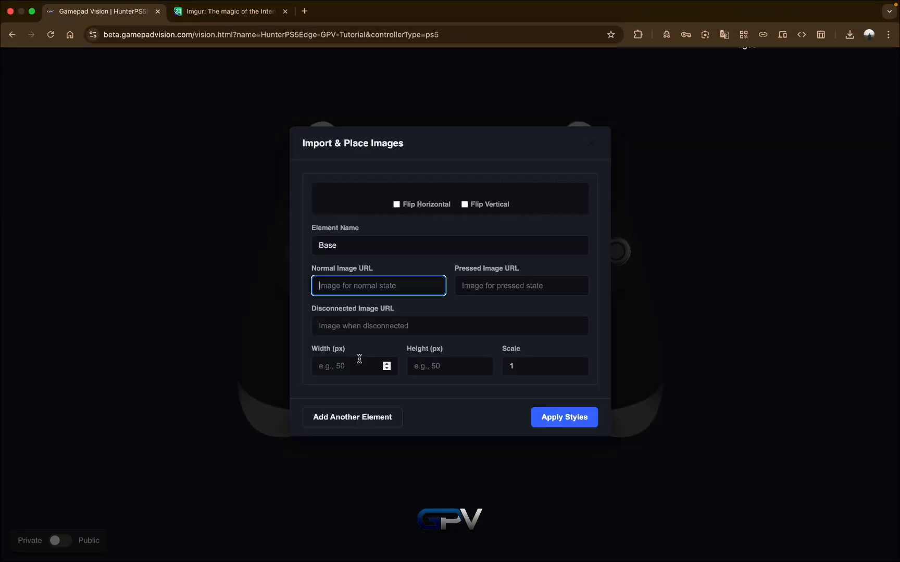
left_click(412, 320)
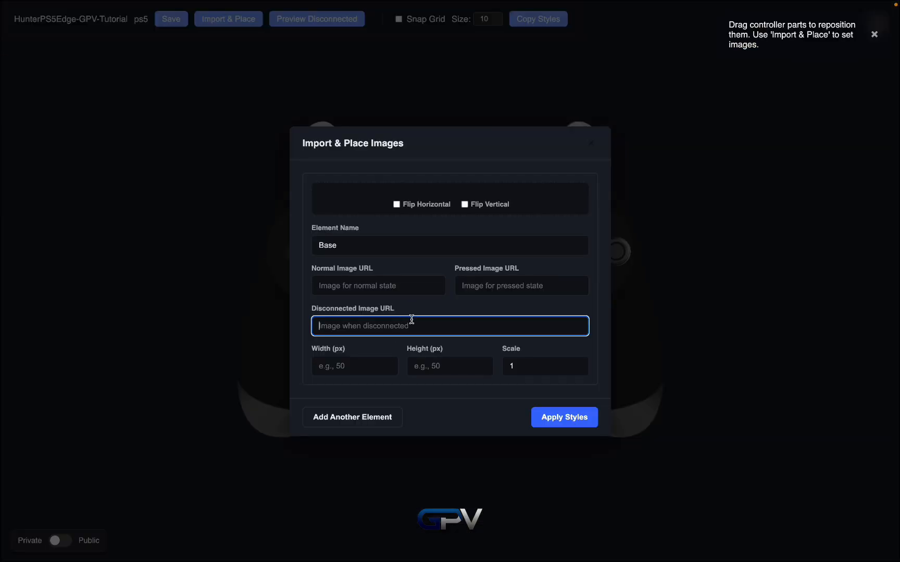
type("https://i.imgur.com/tlycxao.png")
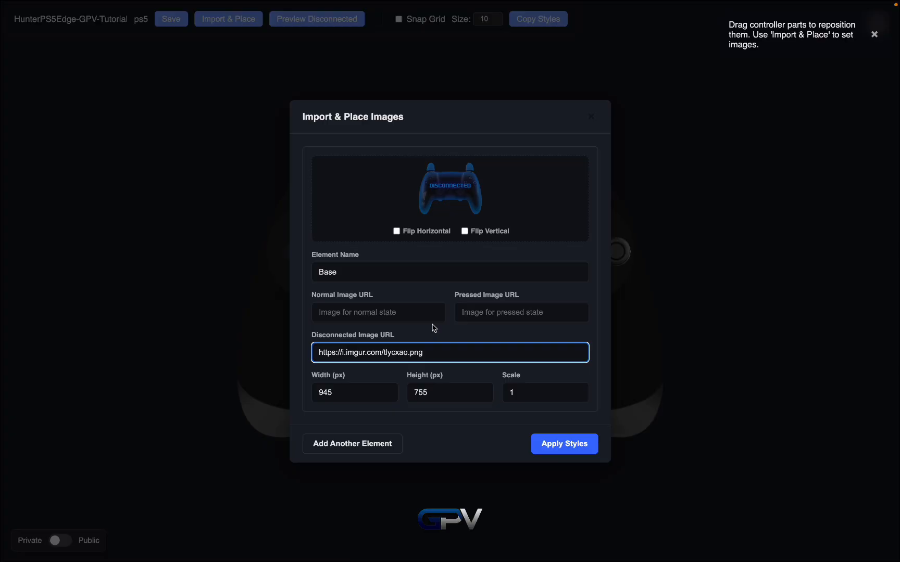
- Copy the imgur image address of the blue controller shell without buttons and paste it as the Base element's normal image URL
left_click(423, 311)
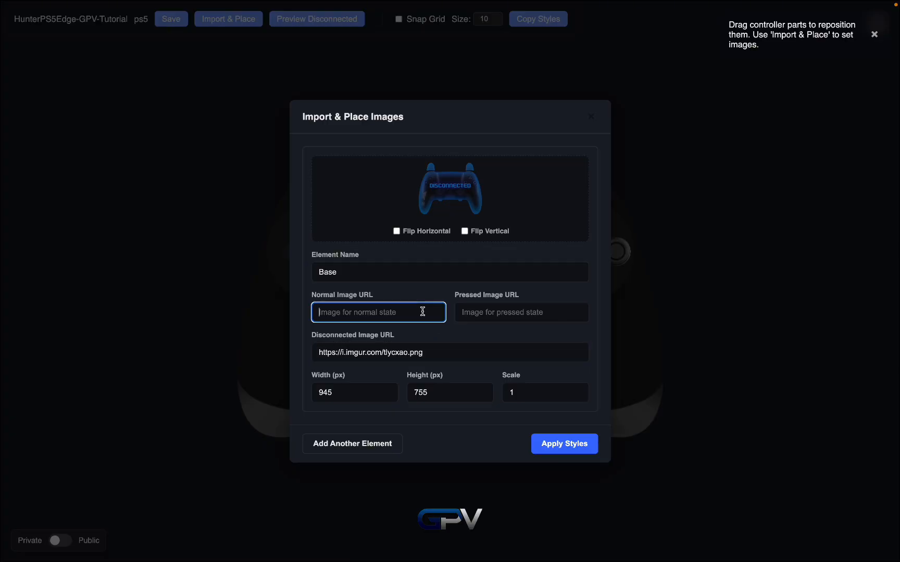
left_click(250, 25)
scroll(335, 257, "up", 8)
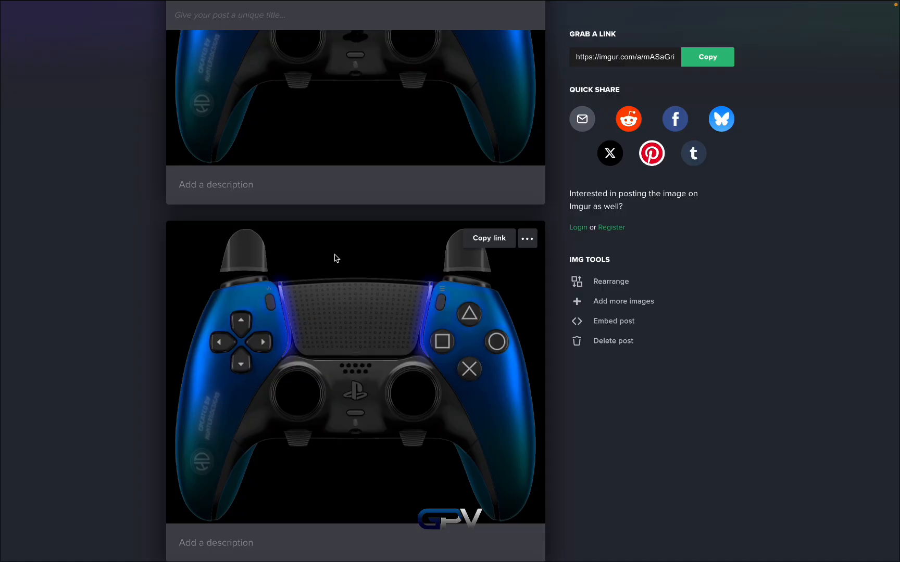
scroll(336, 257, "up", 4)
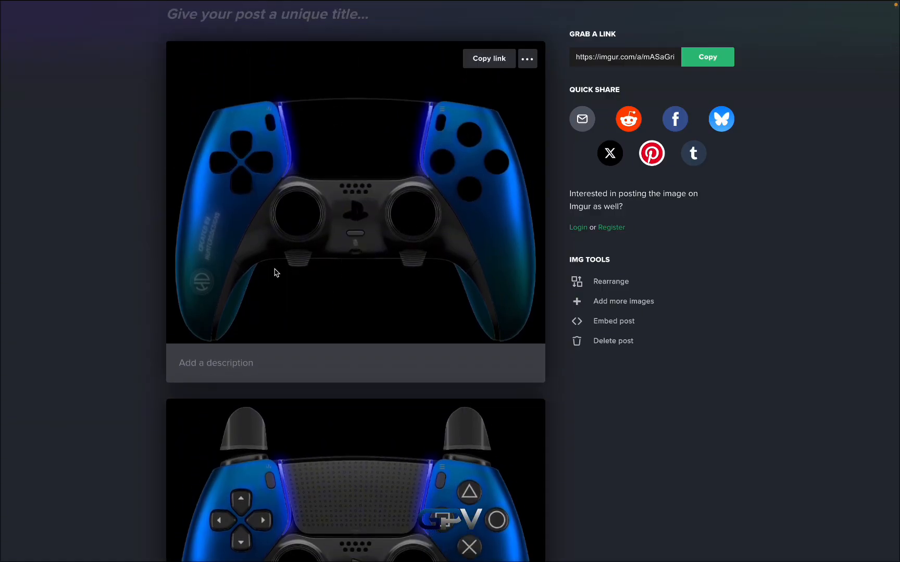
scroll(278, 275, "down", 1)
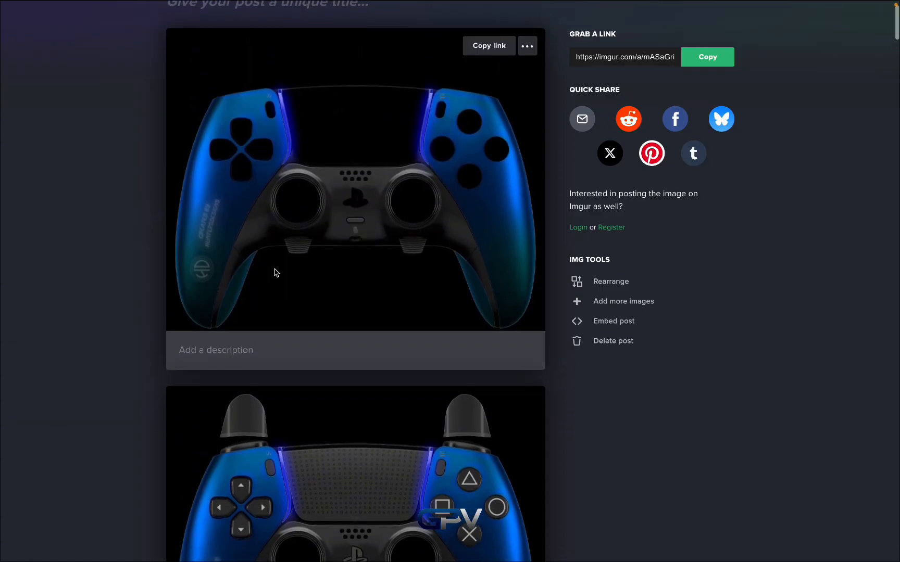
right_click(352, 183)
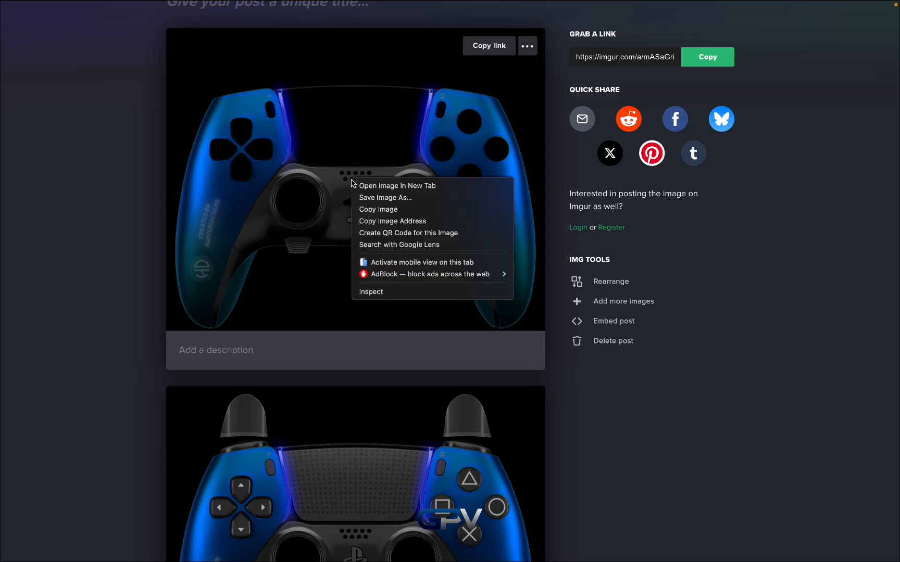
left_click(407, 224)
mouse_move(374, 5)
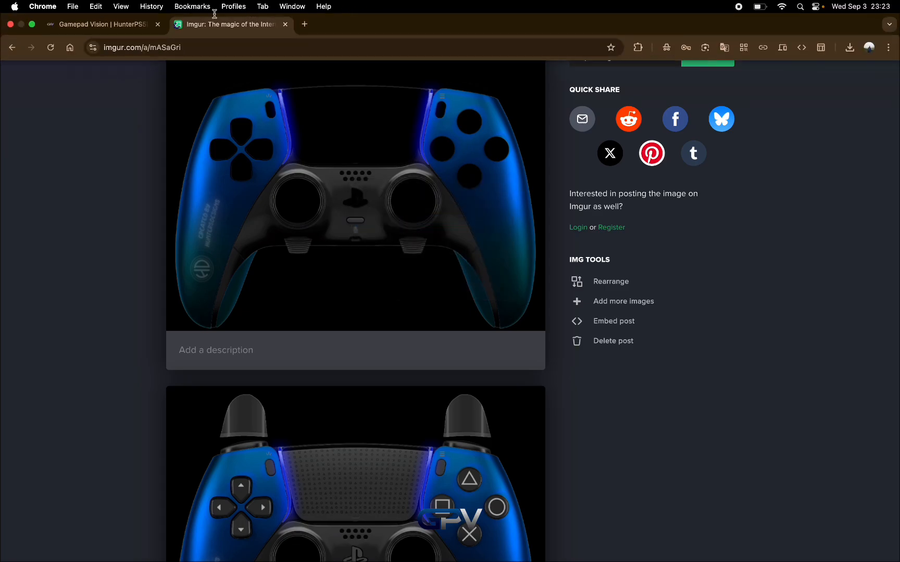
left_click(110, 29)
key("super+v")
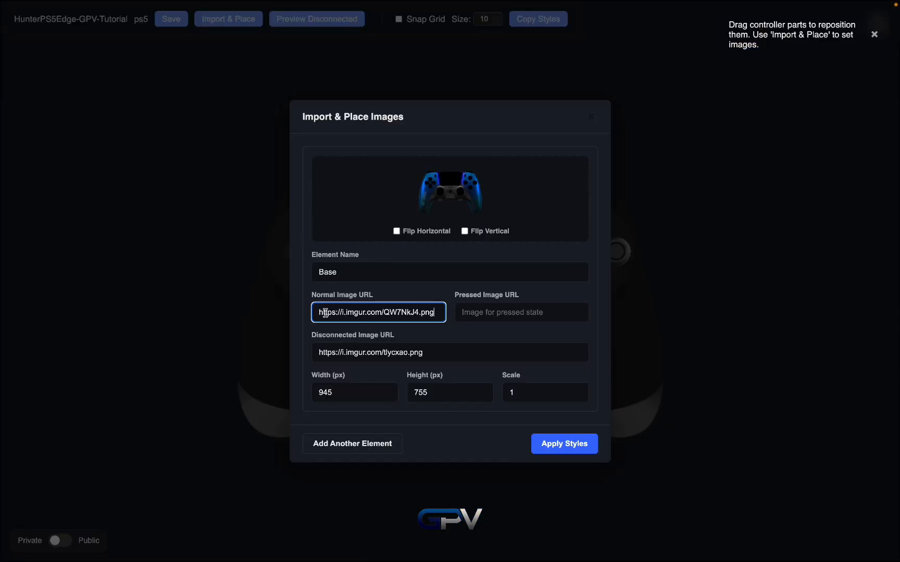
- Apply the Base images at scale 1, and preview the disconnected state before returning to the connected view
left_click(585, 447)
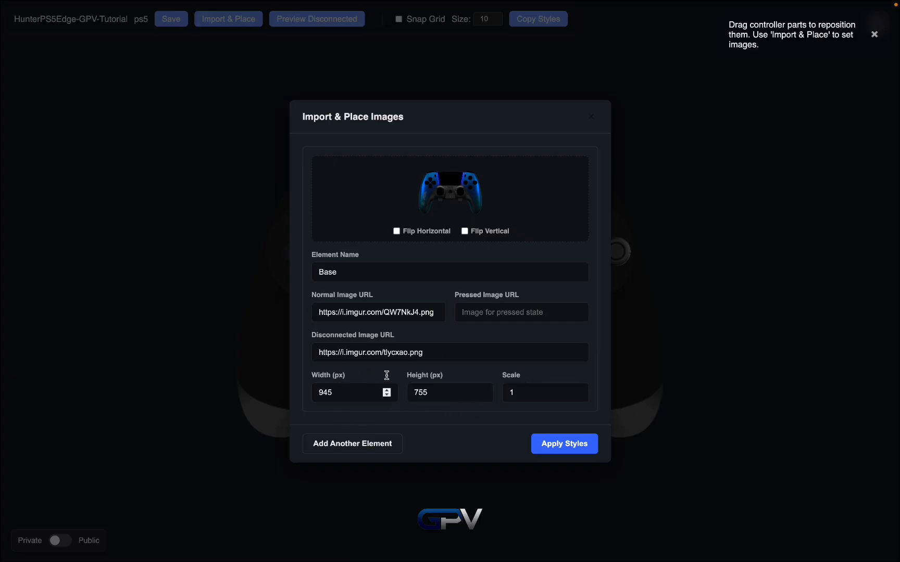
left_click(534, 399)
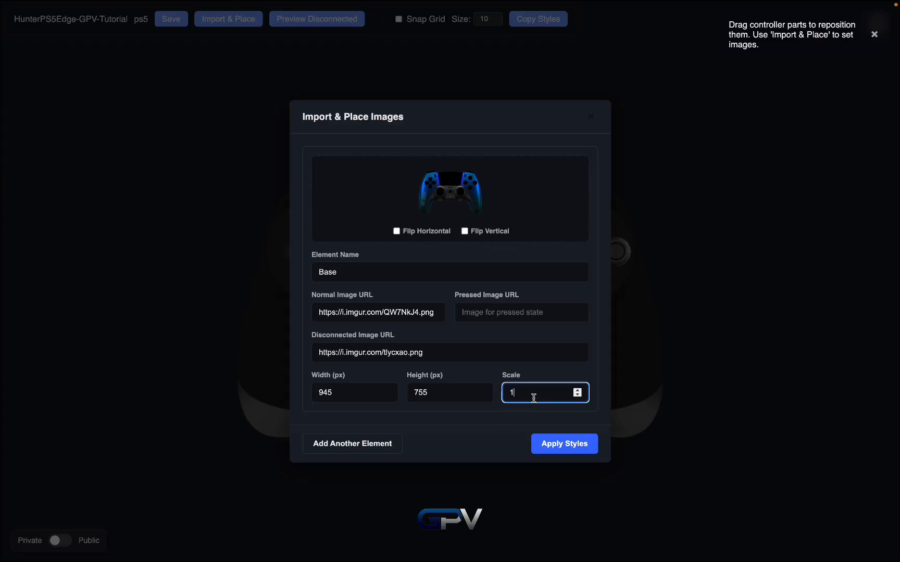
key("super+a")
key("super+a")
left_click(480, 442)
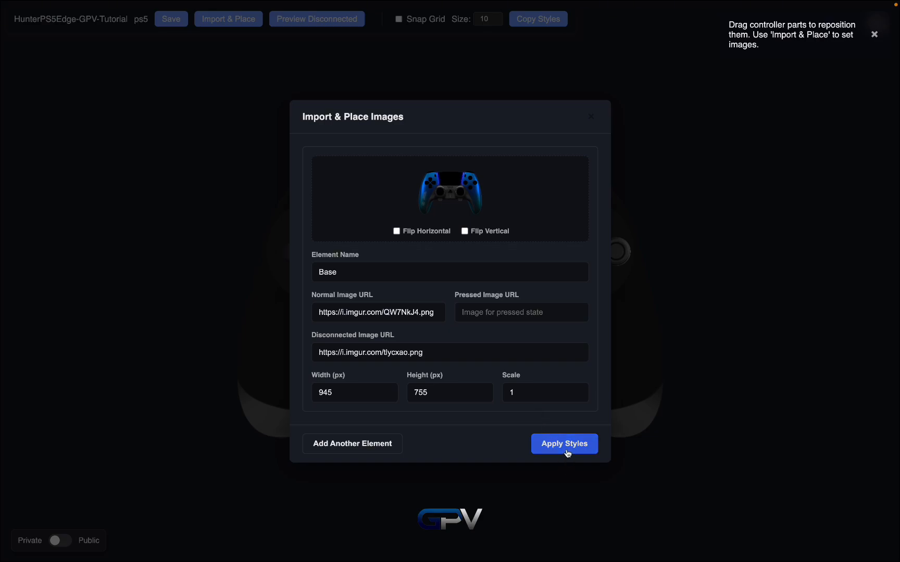
left_click(568, 453)
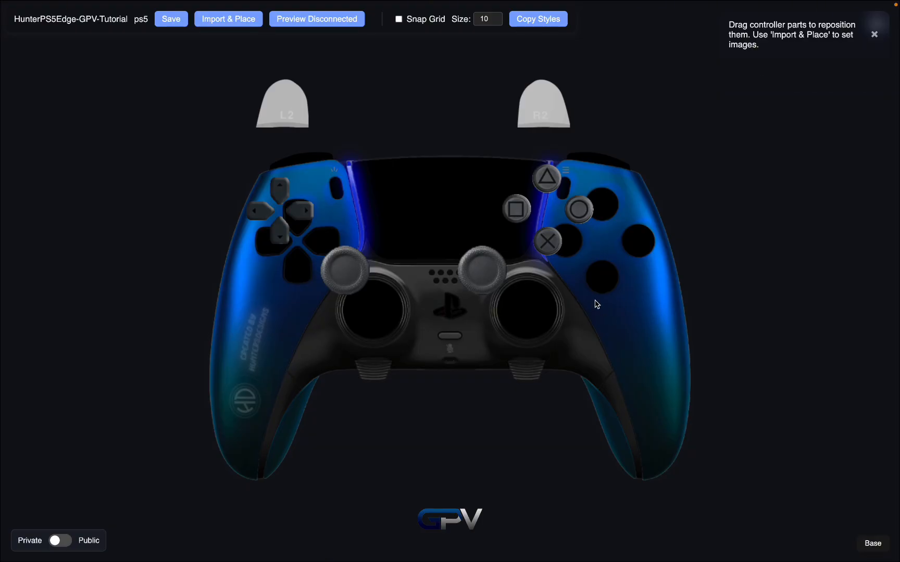
left_click(344, 23)
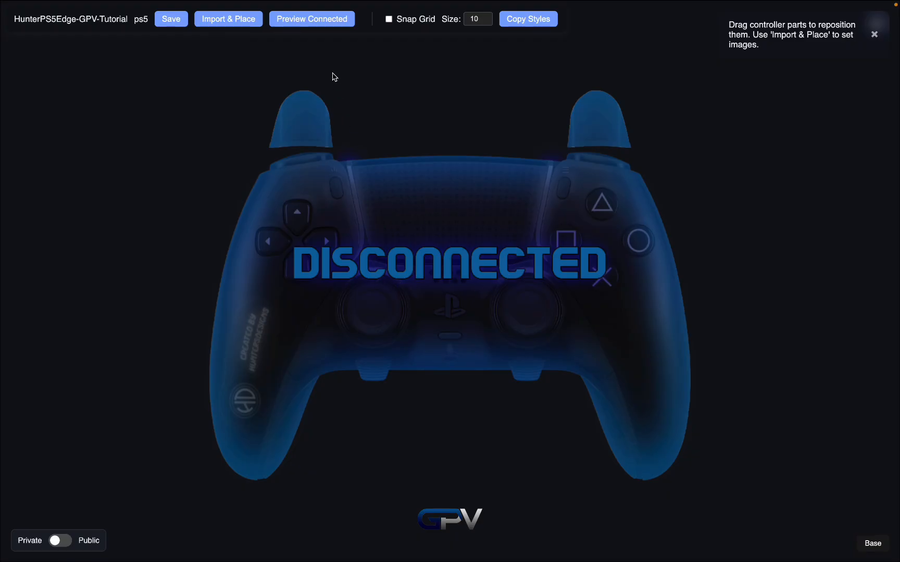
left_click(292, 25)
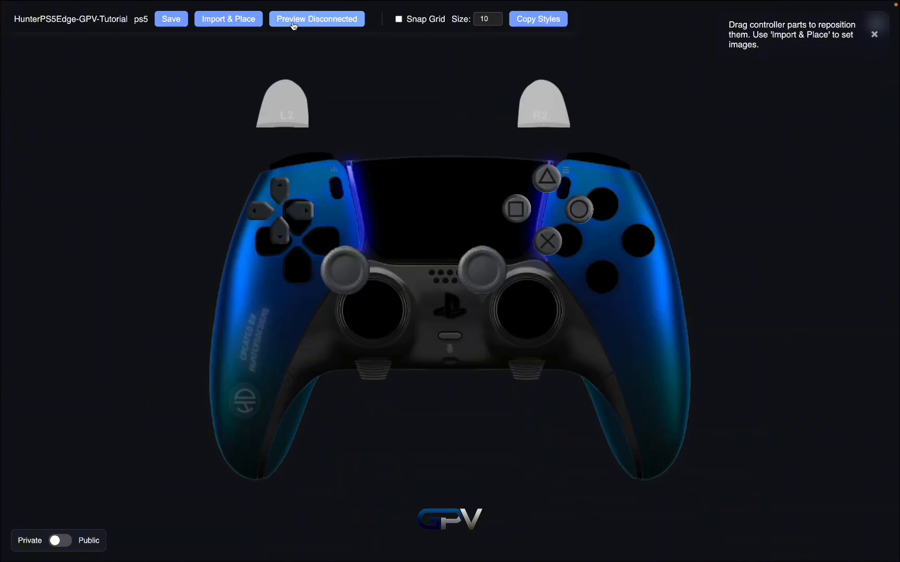
- Move the four D-pad direction buttons into their matching cutouts on the blue controller shell
left_click_drag(307, 208, 365, 260)
left_click_drag(285, 234, 329, 310)
left_click(266, 219)
left_click_drag(266, 219, 277, 250)
left_click_drag(279, 190, 320, 216)
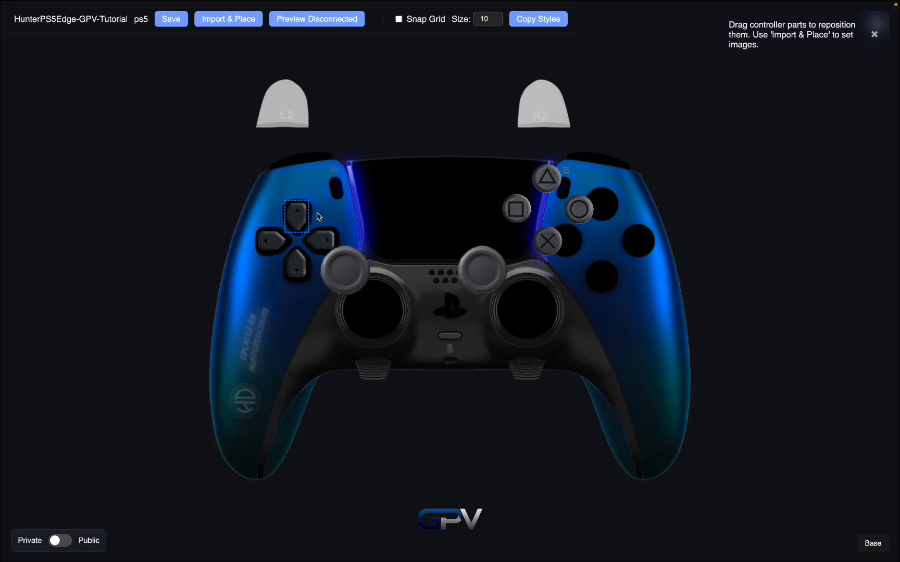
- Position the L2 and R2 triggers above the left and right shoulders of the controller
left_click_drag(294, 102, 310, 117)
left_click_drag(554, 98, 810, 88)
left_click_drag(552, 96, 599, 120)
- Move the cross, circle, triangle and square buttons into the round face button cutouts
left_click_drag(553, 237, 640, 336)
left_click_drag(588, 222, 713, 283)
left_click_drag(568, 200, 646, 219)
left_click(534, 207)
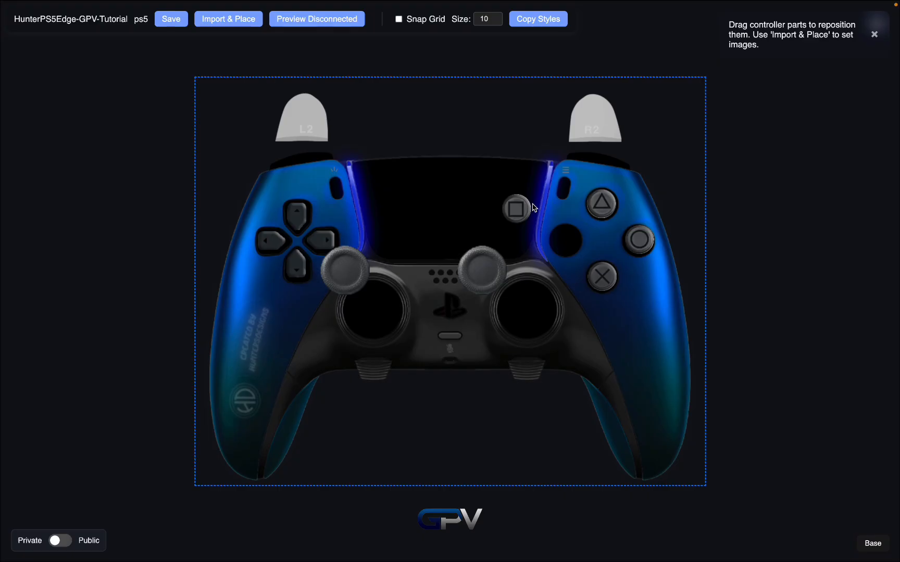
left_click_drag(559, 229, 560, 232)
- Reposition the whole controller near the canvas centre using the disconnected image, and return to the connected view
left_click_drag(238, 137, 405, 274)
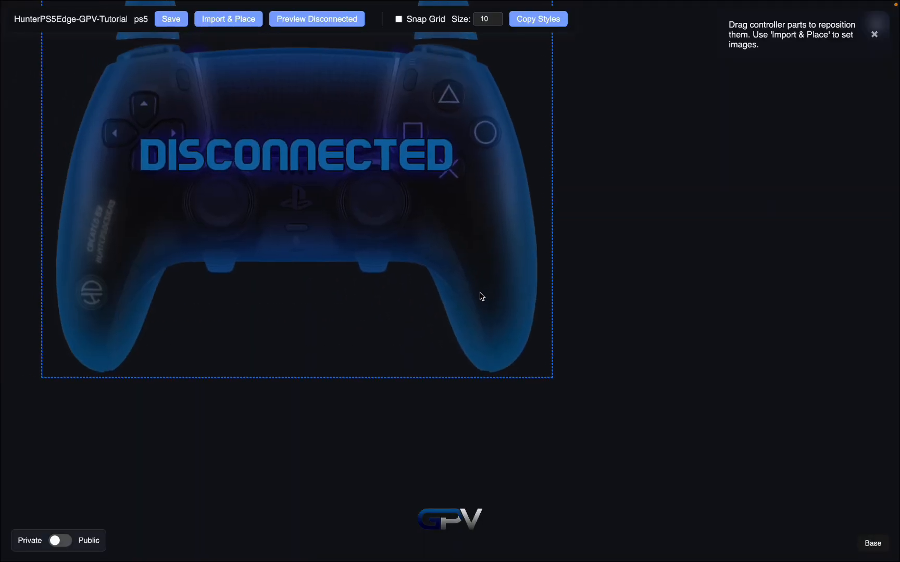
left_click_drag(482, 296, 606, 413)
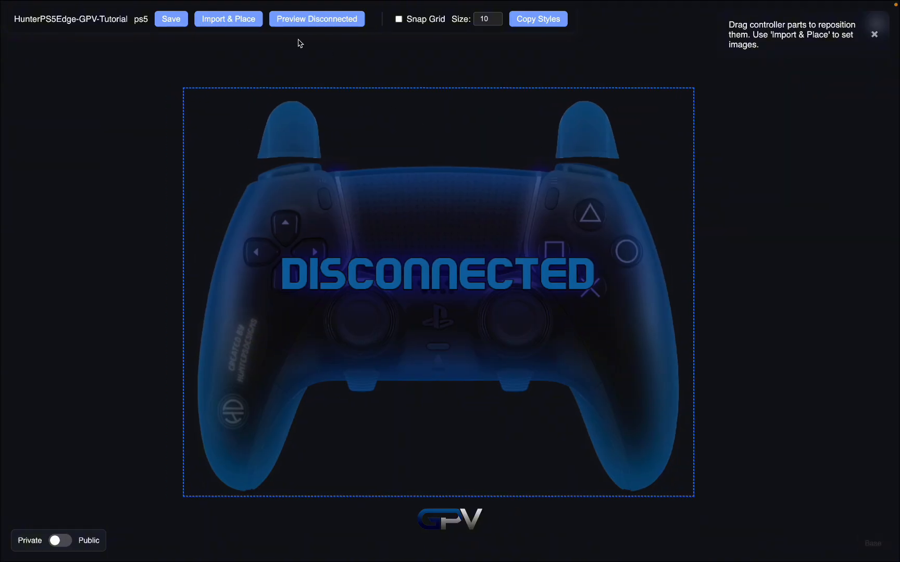
left_click(297, 22)
- Seat the right and left sticks in their round wells and centre the touchpad in its recess
left_click_drag(467, 280, 646, 317)
left_click_drag(336, 290, 363, 328)
left_click_drag(566, 242, 561, 261)
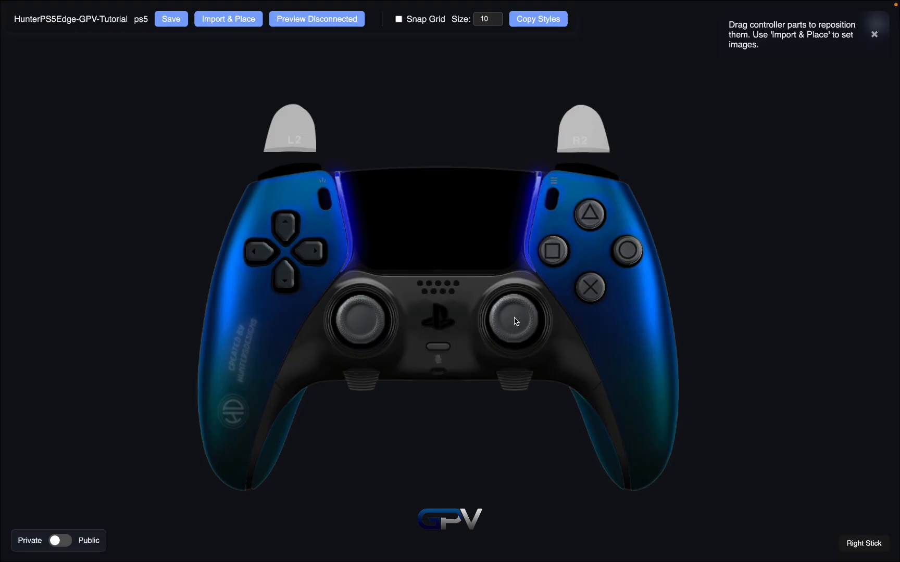
left_click_drag(514, 321, 514, 321)
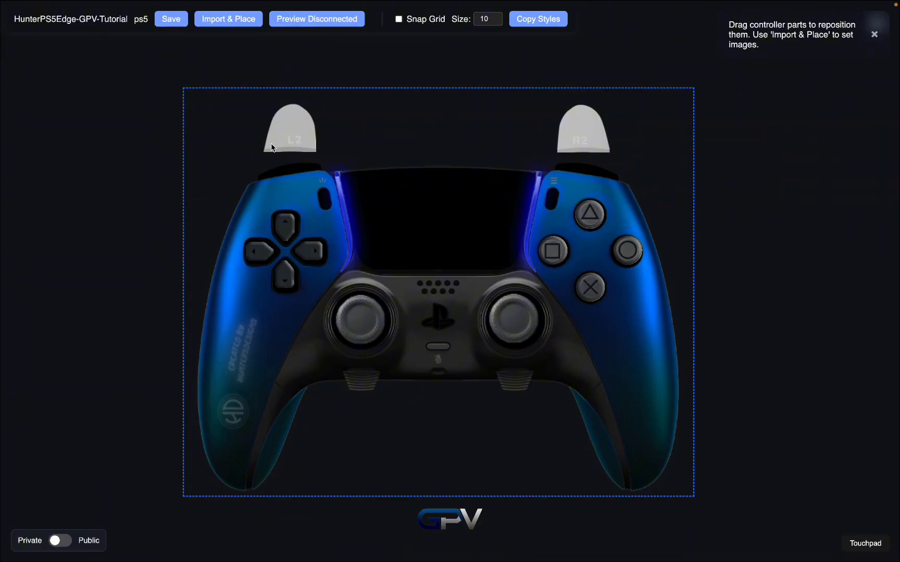
left_click_drag(422, 235, 446, 231)
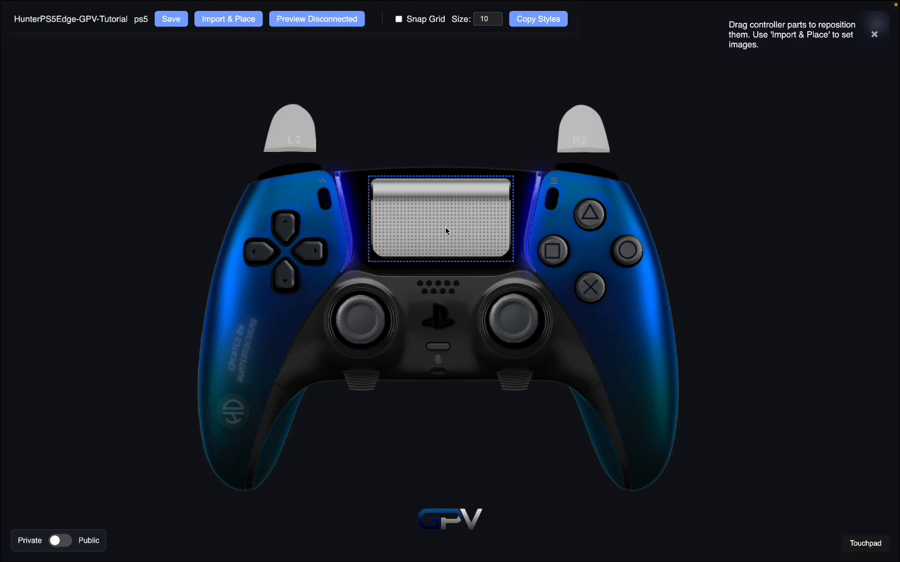
- Turn on the snap grid with size 10 to view it, and turn it off again
left_click(405, 23)
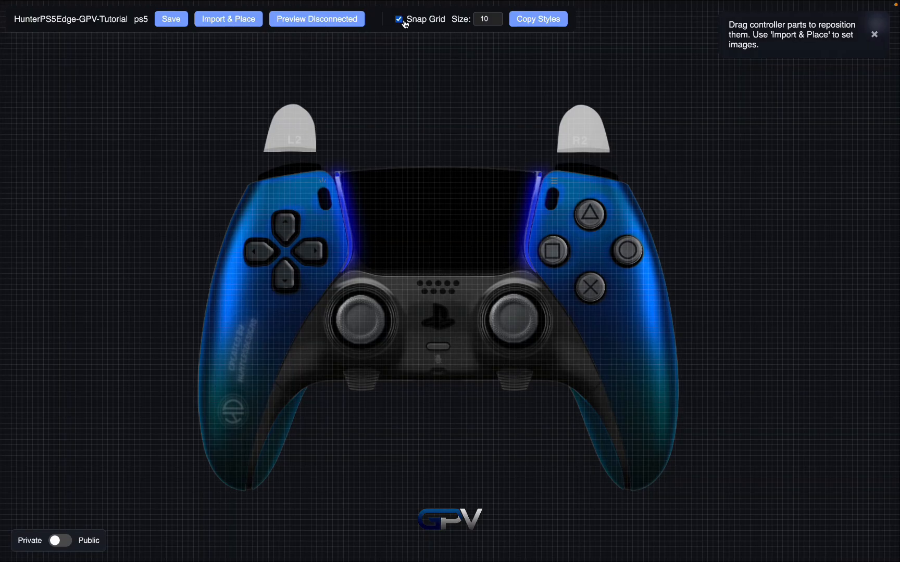
left_click(405, 23)
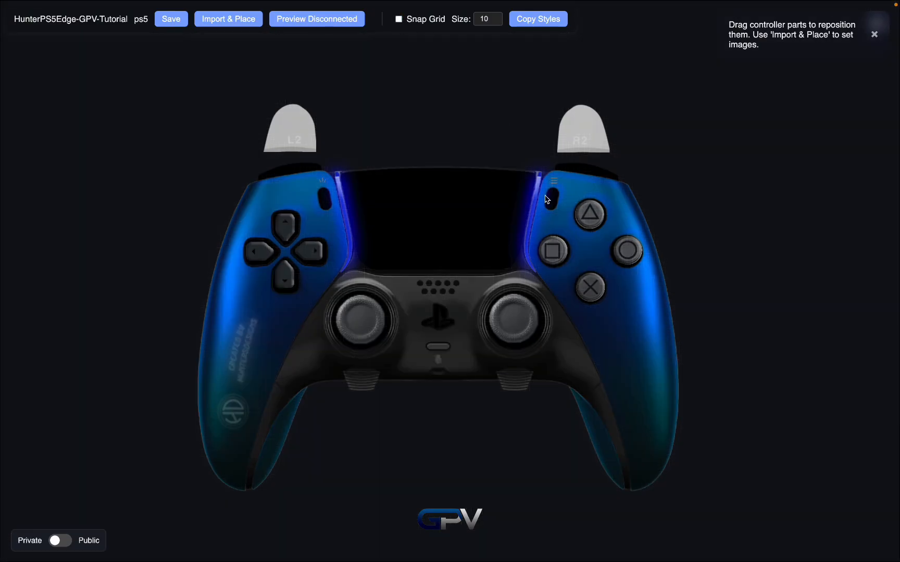
- Turn on the snap grid and reposition the right stick in its well on the size 10 grid
mouse_move(524, 336)
left_mouse_down()
mouse_move(570, 301)
mouse_move(477, 360)
mouse_move(524, 341)
mouse_move(532, 311)
mouse_move(516, 330)
left_mouse_up()
left_click(398, 24)
left_click(398, 23)
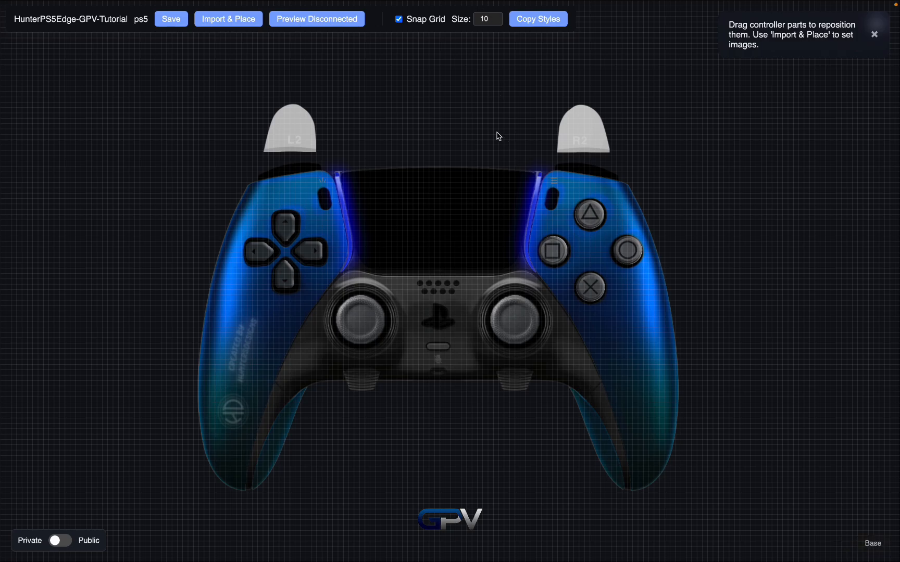
left_click(516, 328)
mouse_move(513, 327)
left_mouse_down()
mouse_move(521, 313)
mouse_move(507, 302)
mouse_move(527, 297)
mouse_move(514, 323)
left_mouse_up()
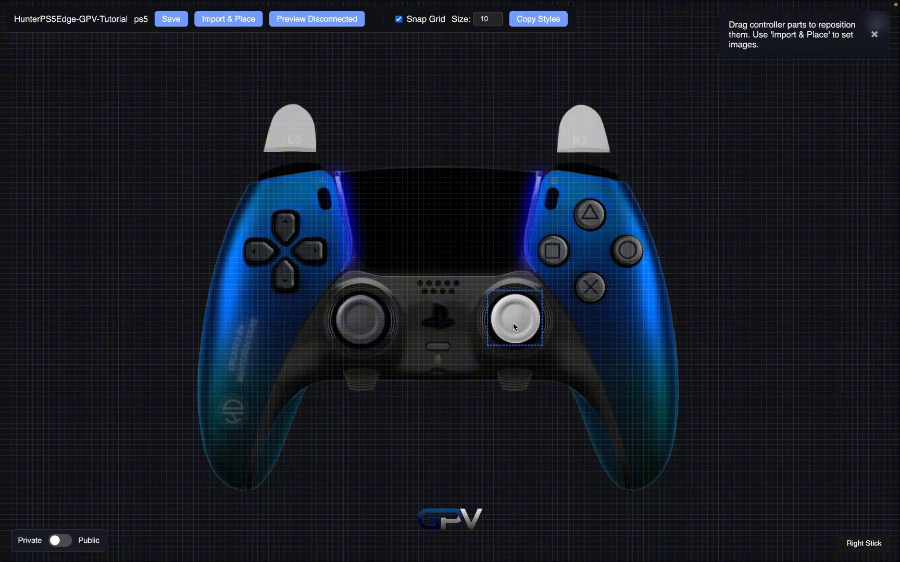
- Set the snap grid size to 1, shift the right stick slightly in its well, and turn the grid off
left_click(487, 19)
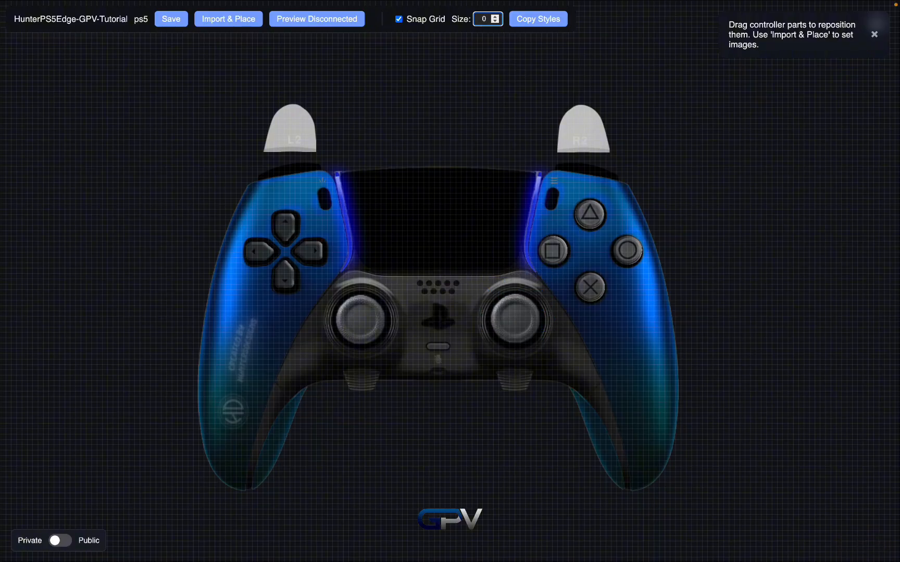
key("BackSpace")
type("1")
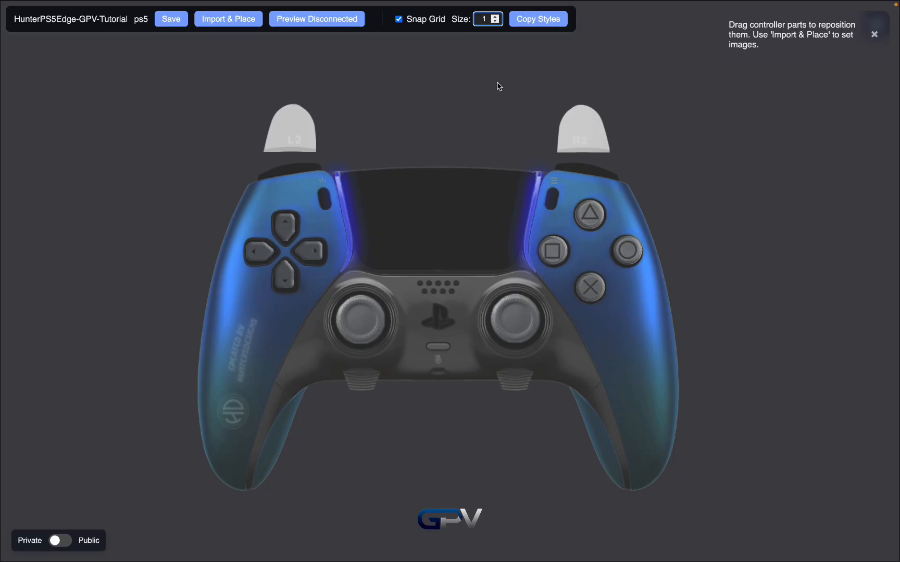
left_click(522, 323)
left_click_drag(522, 325, 523, 323)
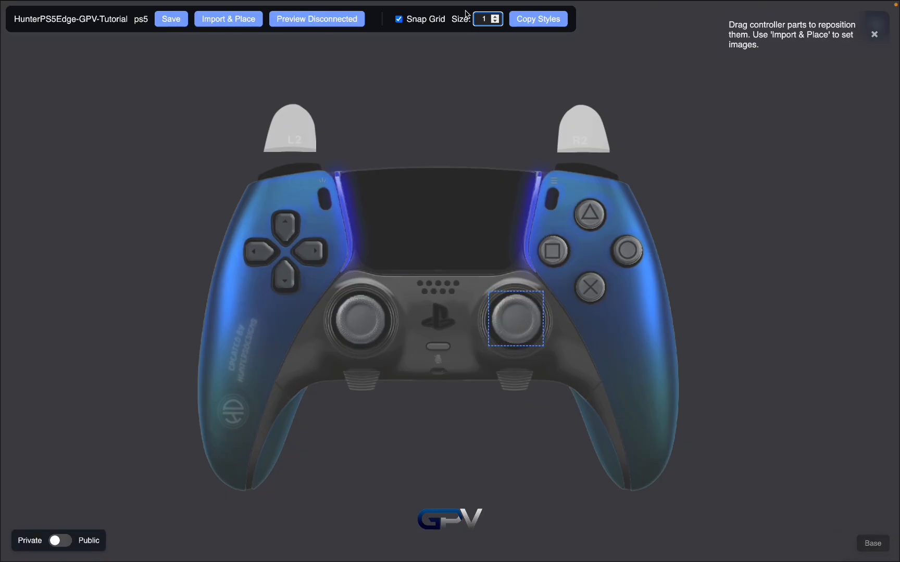
left_click(421, 24)
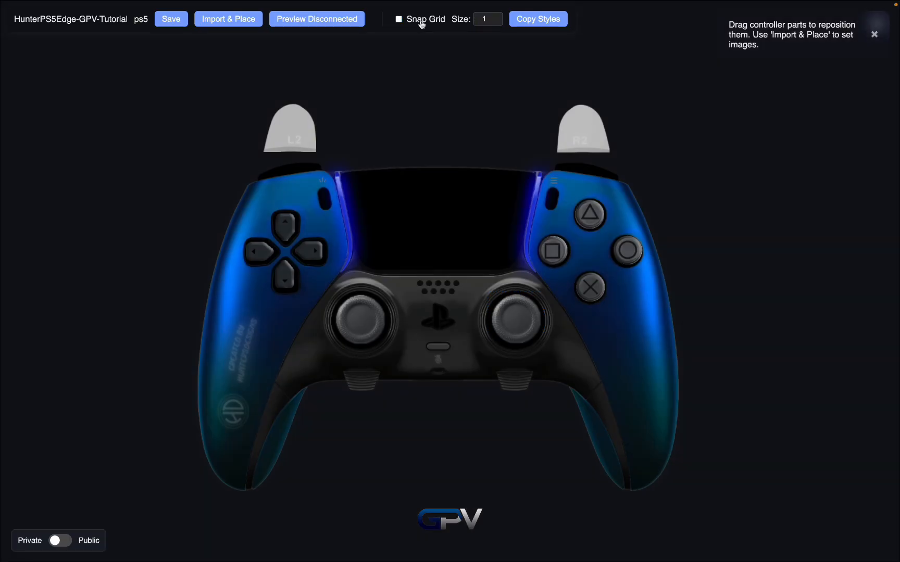
- Nudge the right stick in small increments to centre it in its well, and save the controller
left_click(517, 335)
key("Down")
key("Down")
key("Down")
key("Right")
key("Left")
key("Up")
key("Down")
key("Left")
key("Up")
key("Right")
key("Down")
key("Up")
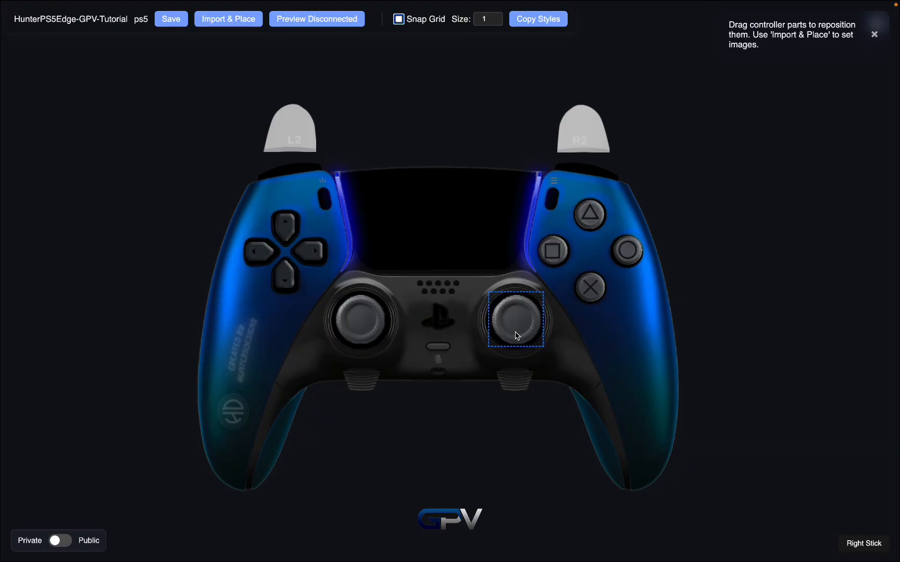
left_click(769, 231)
key("super+s")
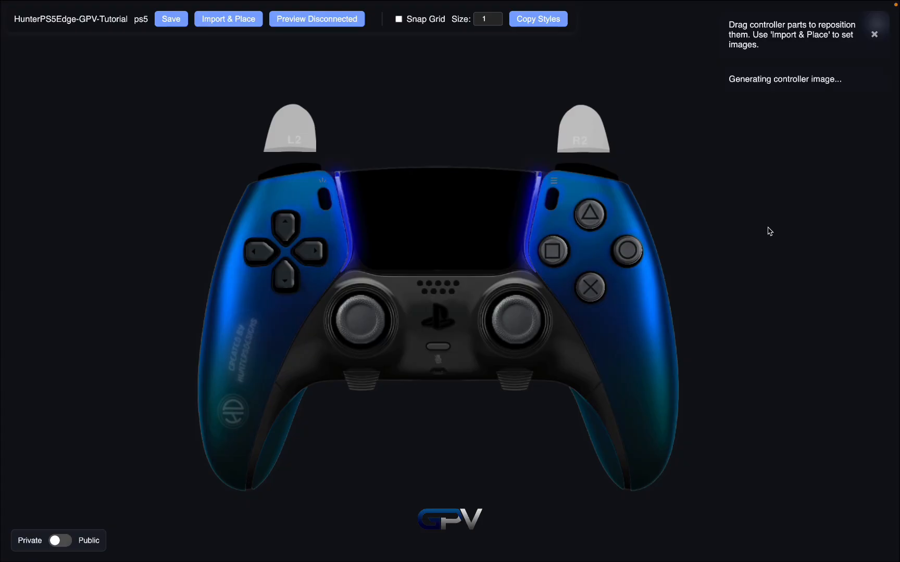
- Switch to the Imgur post of normal-state images and copy the image address of the dark down-arrow D-pad button
mouse_move(525, 2)
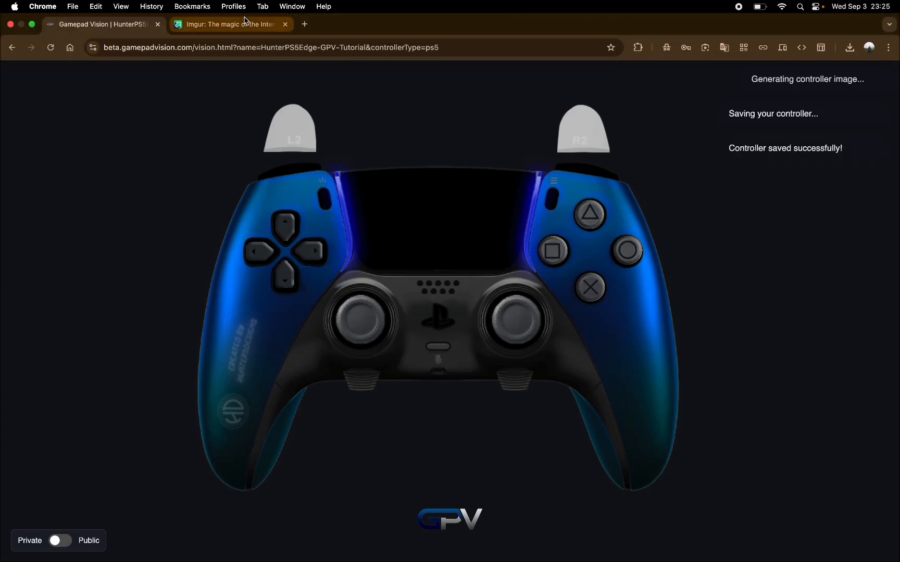
mouse_move(276, 2)
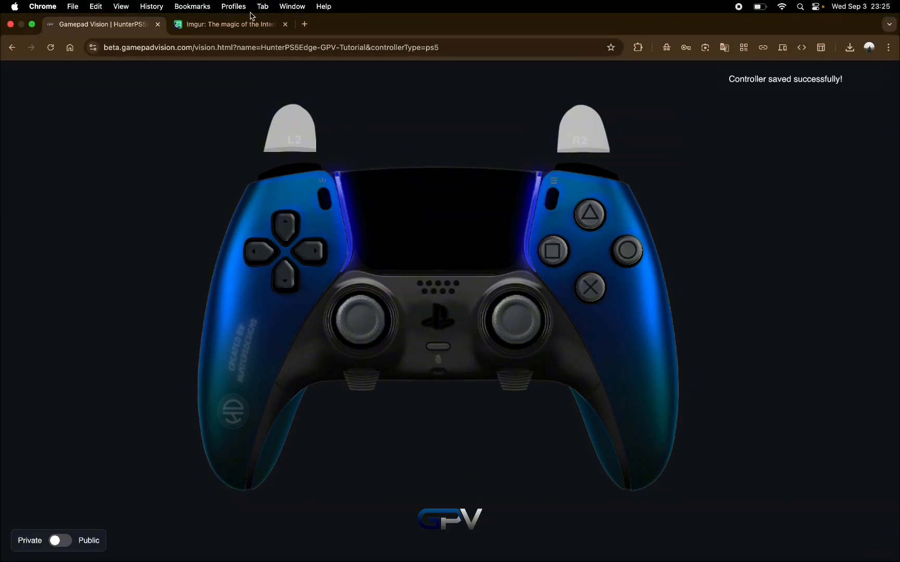
left_click(229, 24)
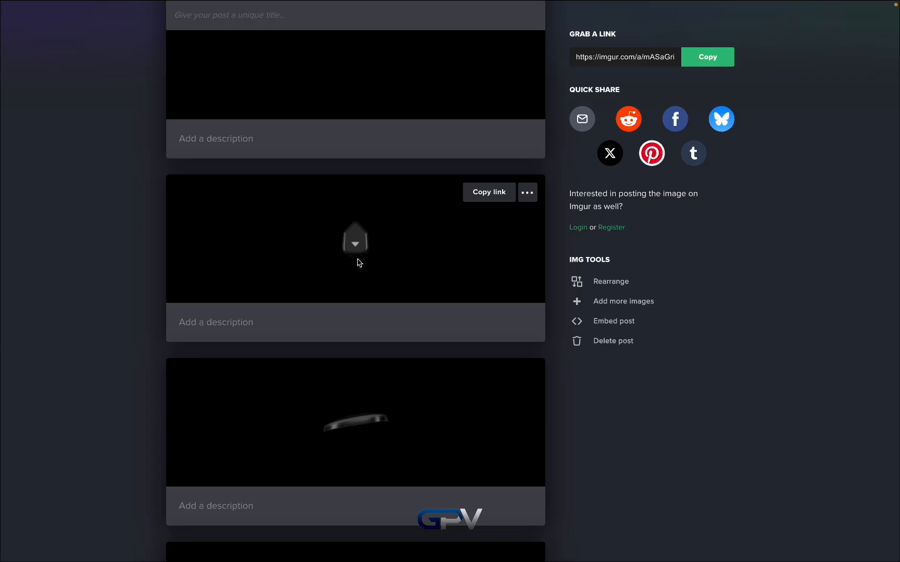
right_click(357, 247)
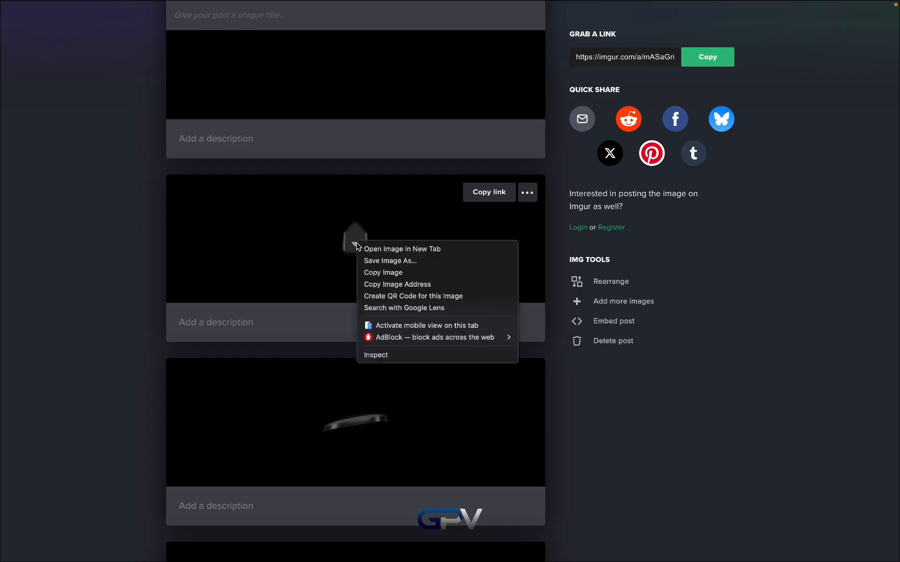
left_click(371, 210)
right_click(367, 228)
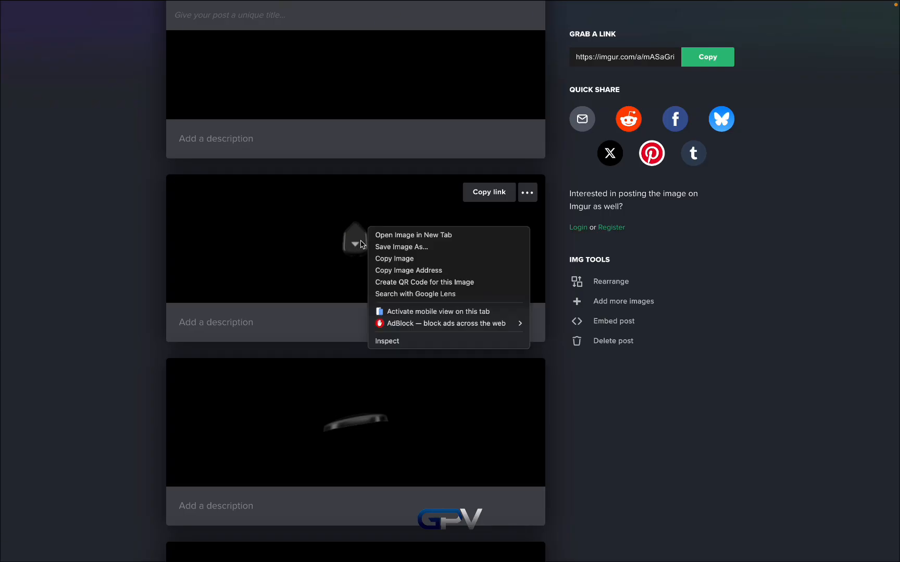
right_click(358, 242)
left_click(400, 284)
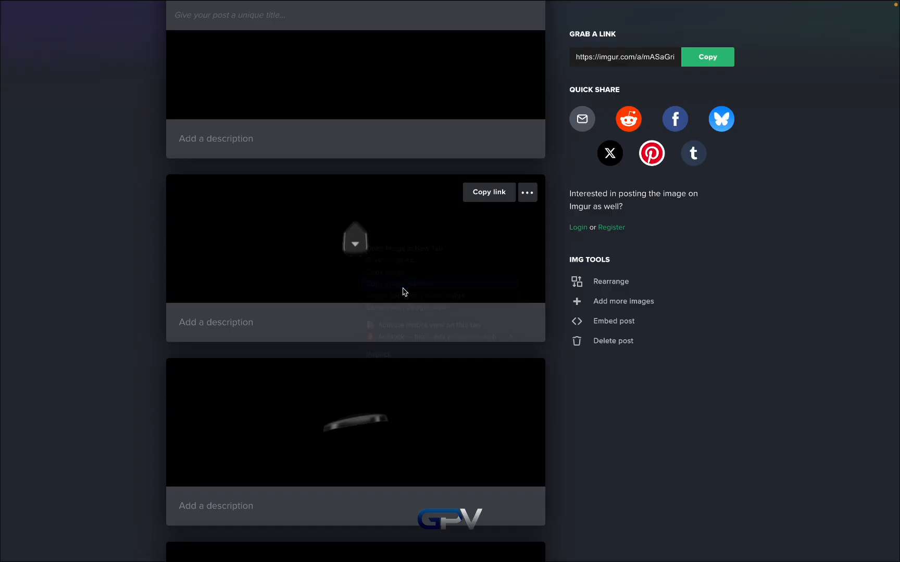
- Back in Gamepad Vision, start an import for DPAD Down with the copied address as its normal image URL
left_click(163, 22)
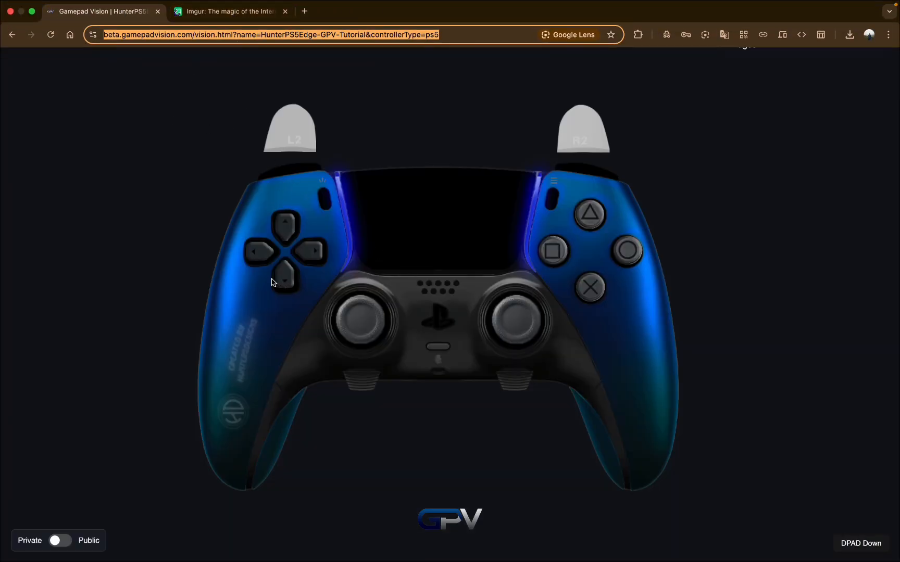
left_click(242, 19)
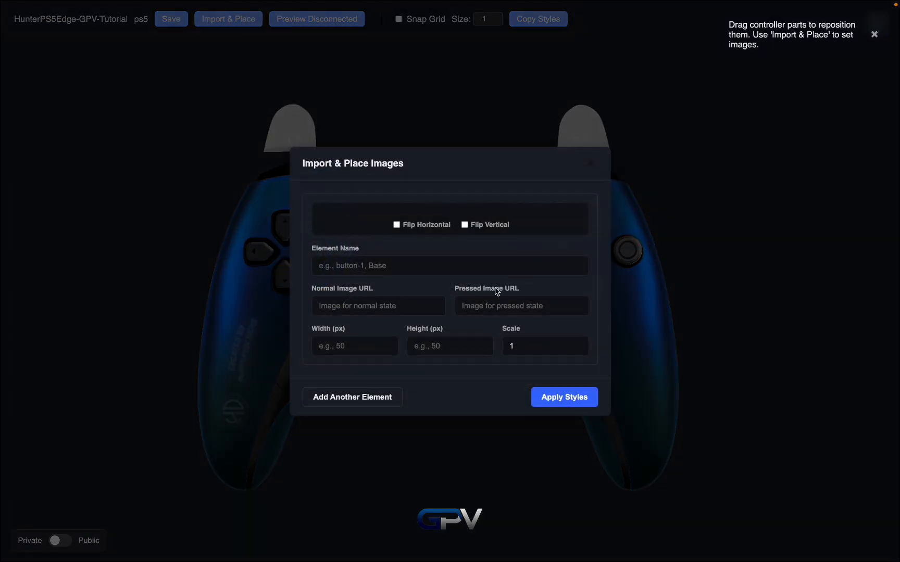
left_click(510, 267)
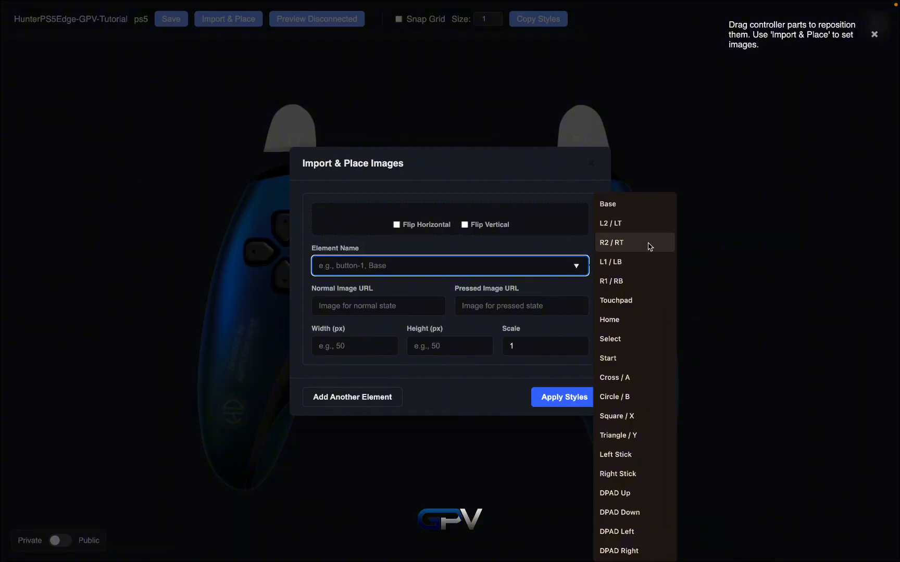
left_click(659, 509)
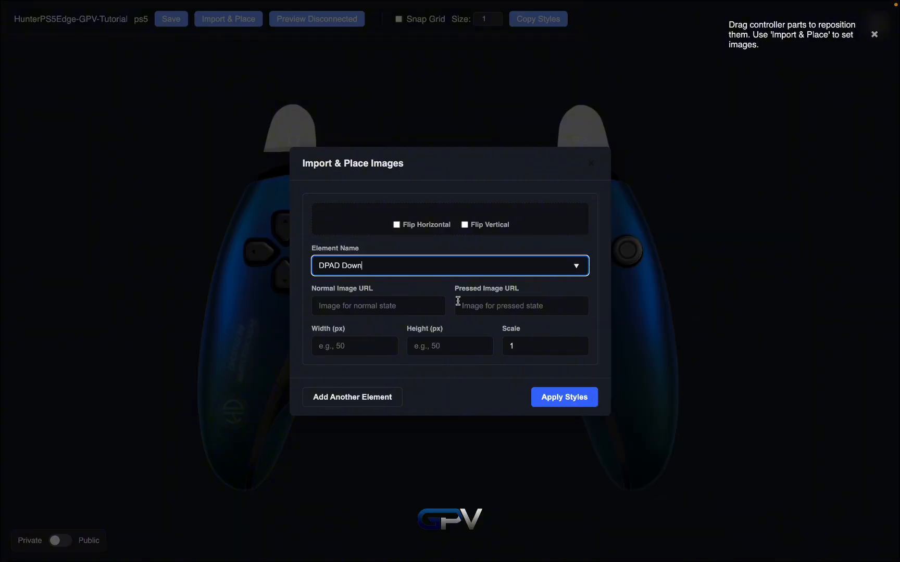
left_click(391, 309)
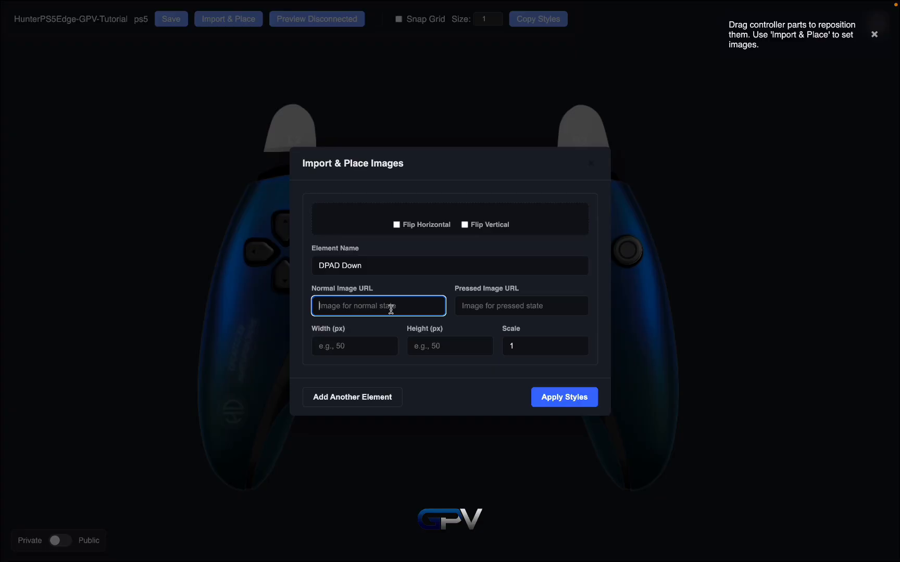
key("super+v")
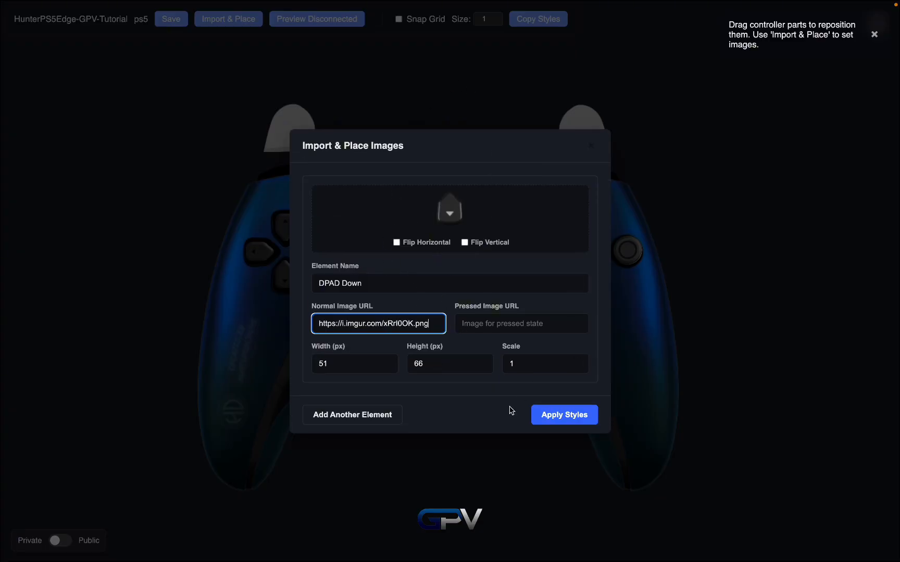
- On Imgur, find the blue pressed version of the down-arrow D-pad button and copy its image address
left_click(236, 28)
scroll(338, 288, "down", 12)
scroll(337, 288, "up", 12)
scroll(337, 286, "down", 3)
right_click(359, 166)
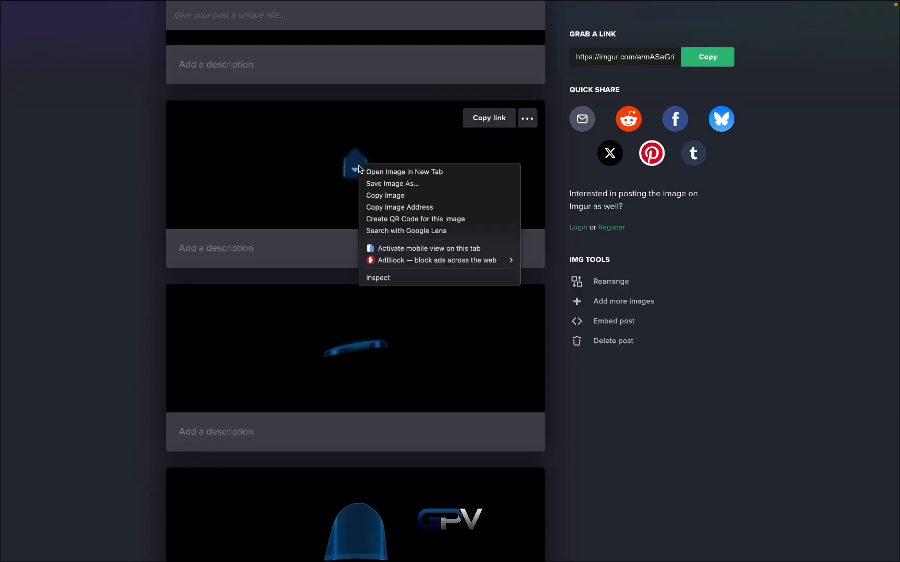
left_click(412, 207)
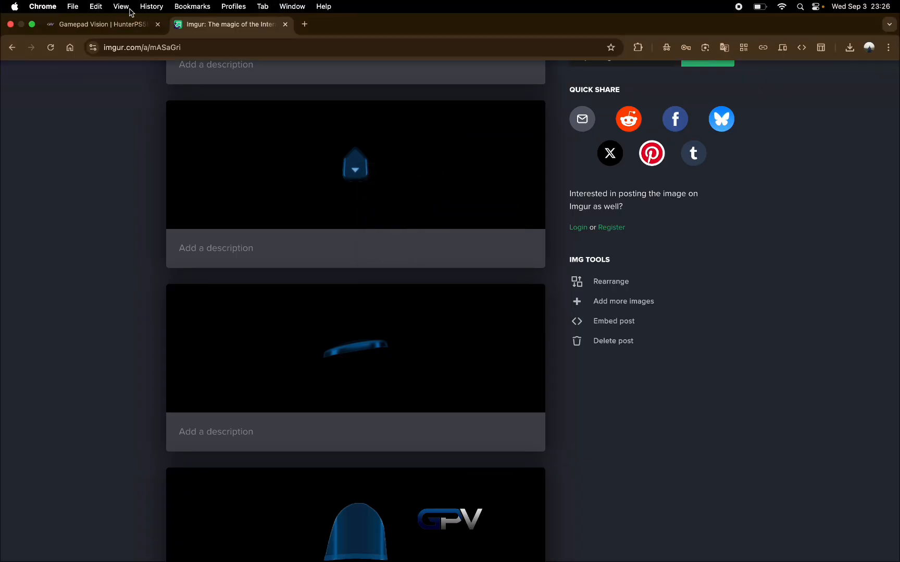
- Back in Gamepad Vision, set the DPAD Down pressed image URL to the copied blue image address and apply the styles
left_click(146, 24)
left_click(508, 318)
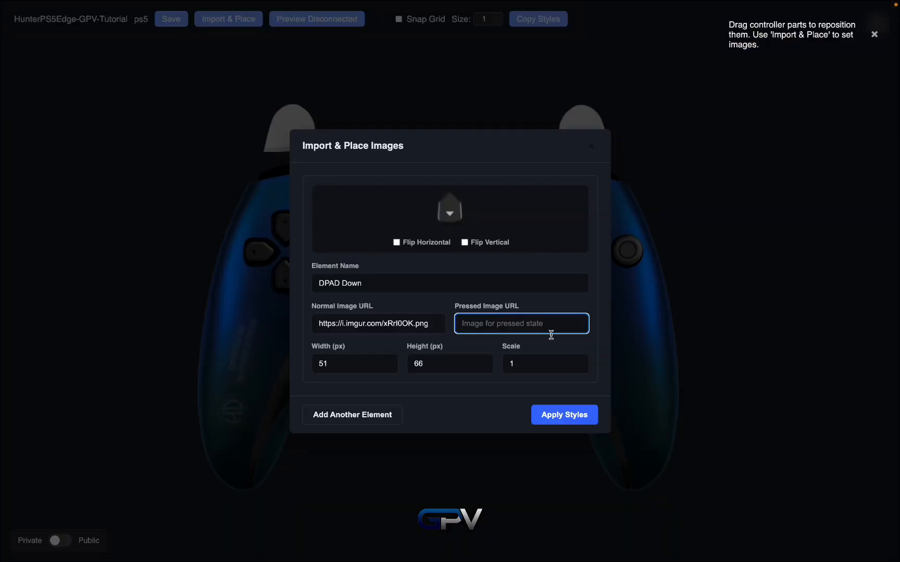
key("ctrl+v")
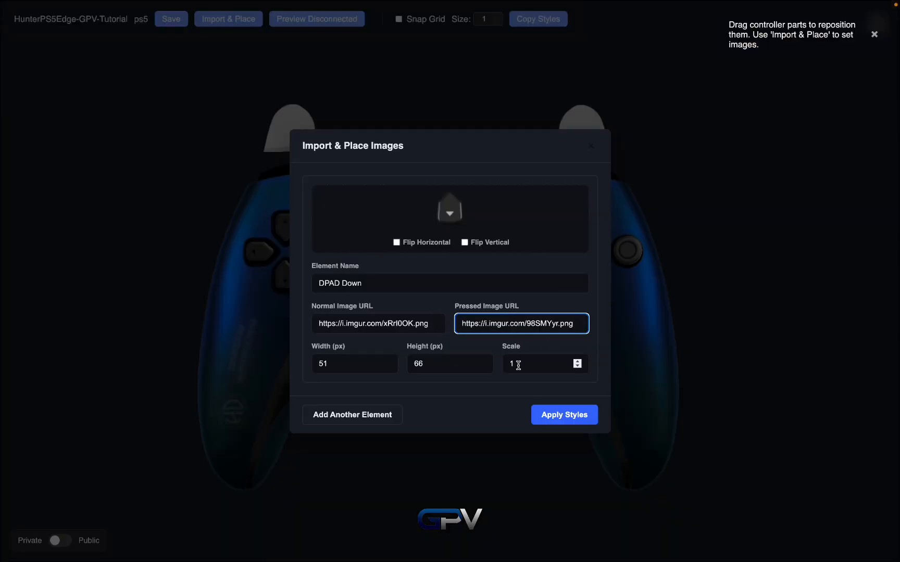
left_click(550, 419)
- Move the new DPAD Down button into the lower D-pad cutout and nudge it upward
left_click(285, 275)
right_click(285, 274)
left_click_drag(234, 175, 280, 273)
scroll(290, 276, "up", 3)
scroll(286, 270, "up", 1)
key("Up")
key("Up")
key("Up")
key("Up")
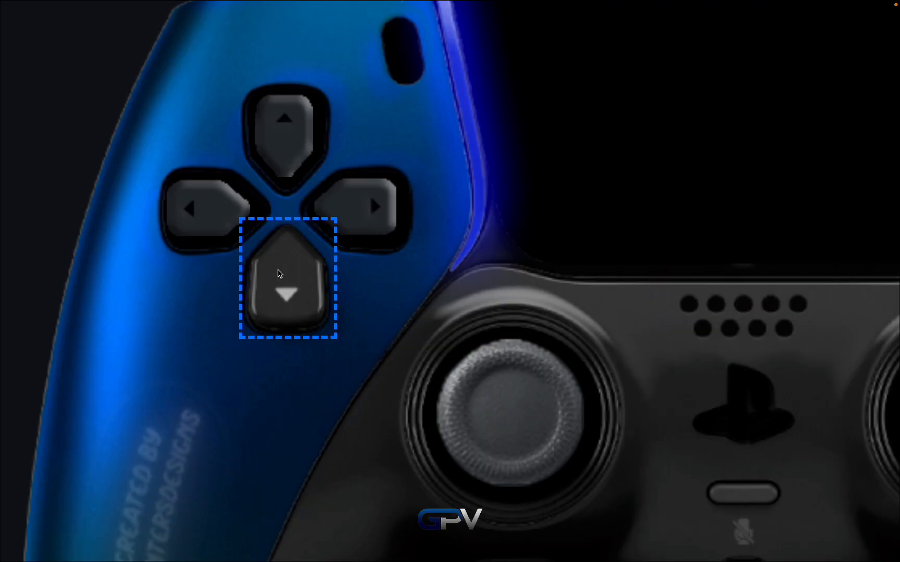
- Fine-tune the DPAD Down button's position with small nudges until it sits centred in its cutout, and deselect it
key("Down")
key("Left")
key("Up")
key("Down")
key("Down")
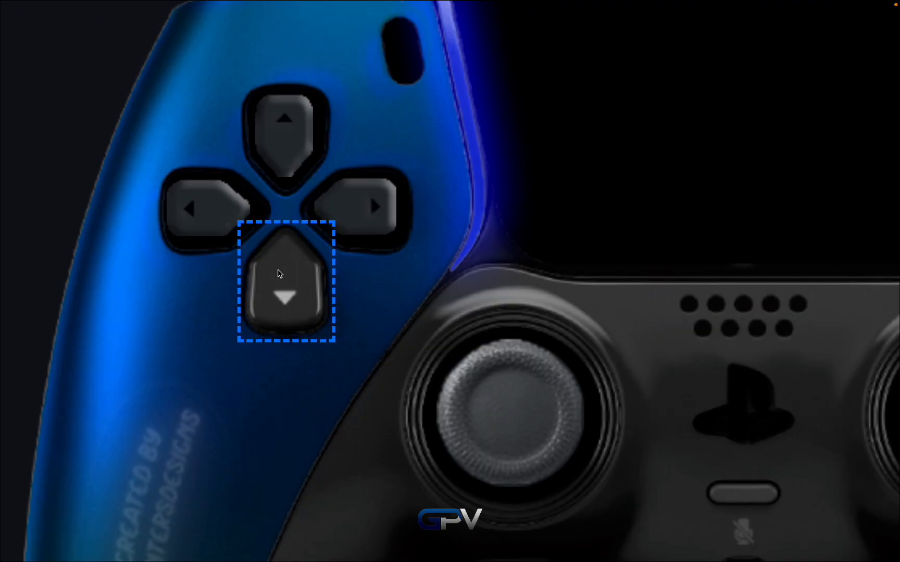
key("Up")
key("Down")
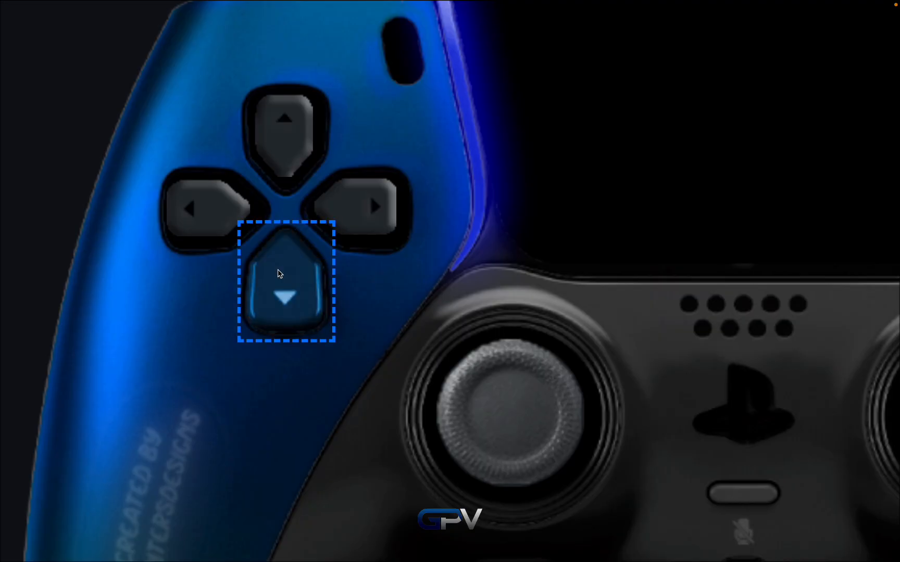
key("Up")
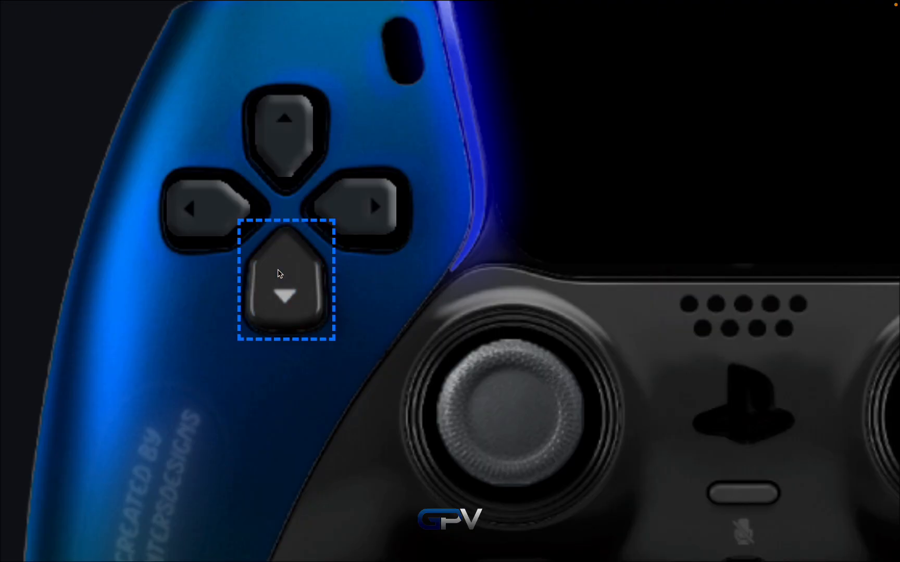
key("Up")
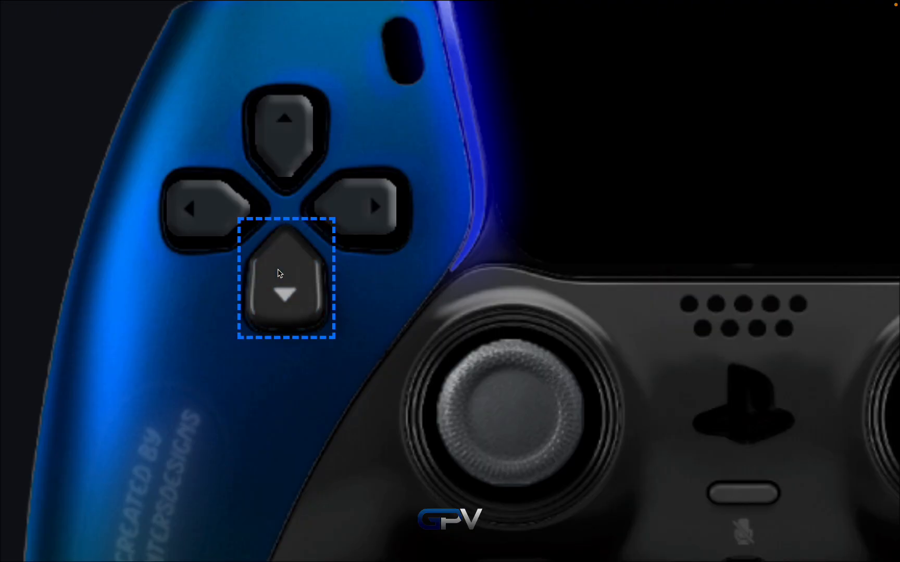
key("Down")
key("Down")
key("Down")
key("Up")
key("Down")
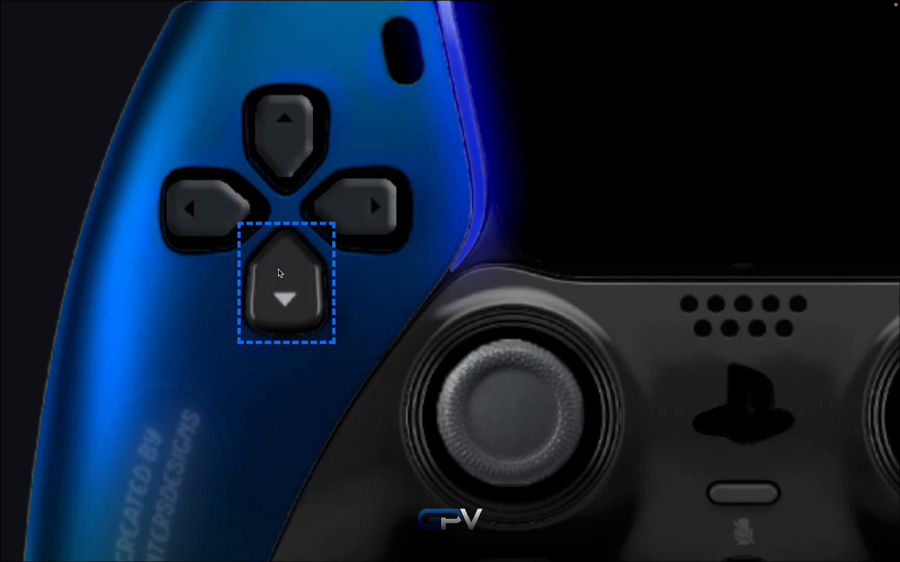
scroll(278, 270, "down", 10)
left_click(716, 205)
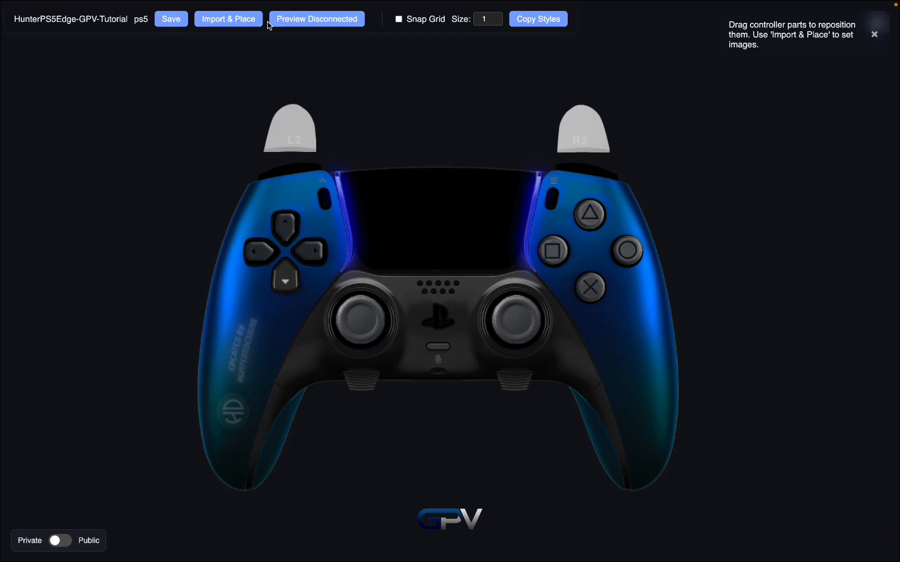
- Create a DPAD Up import entry using the copied blue image address as its pressed image, flipped vertically
left_click(247, 23)
left_click(593, 165)
left_click(229, 19)
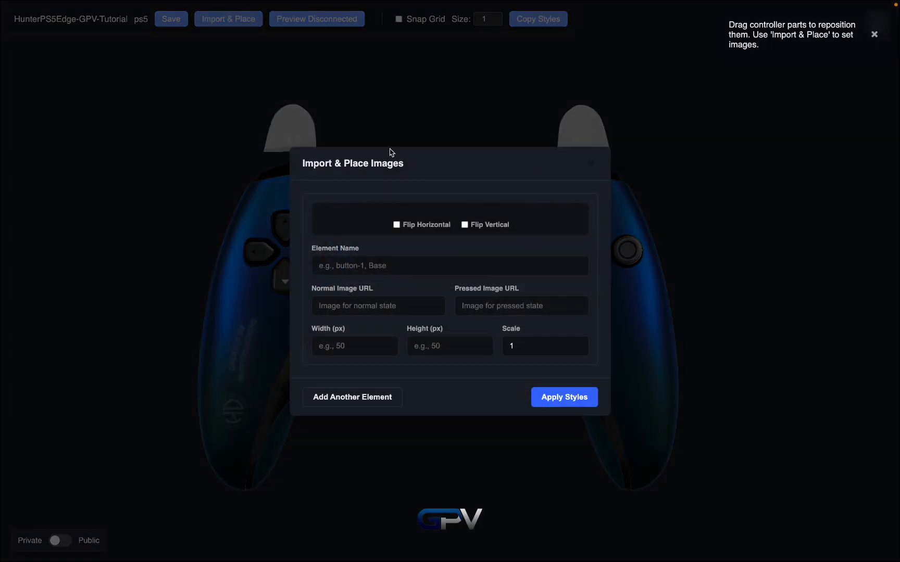
left_click(523, 267)
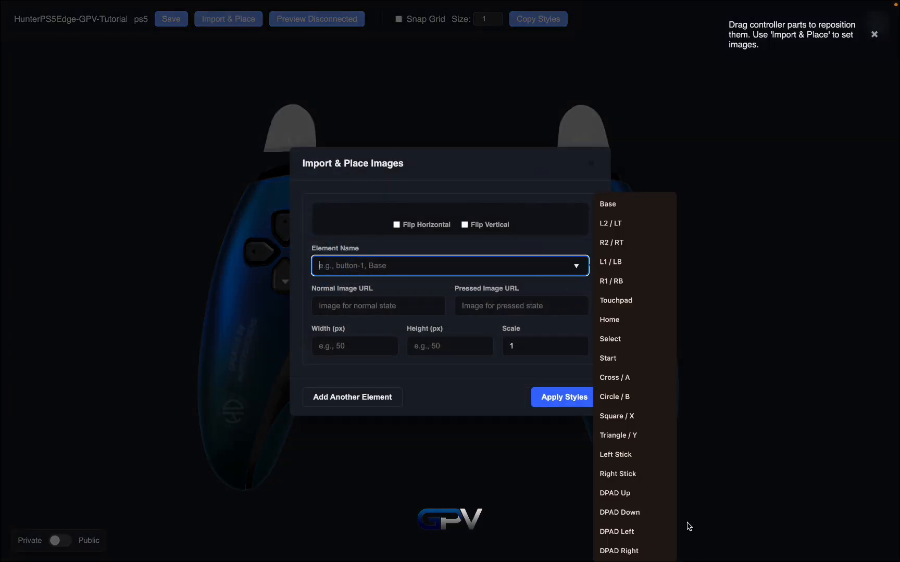
left_click(652, 495)
left_click(499, 306)
key("ctrl+v")
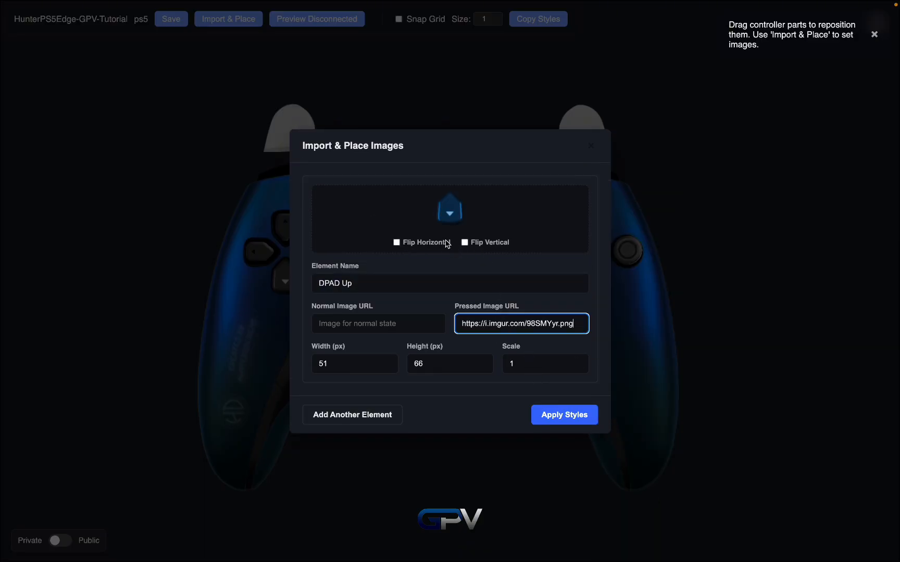
left_click(464, 243)
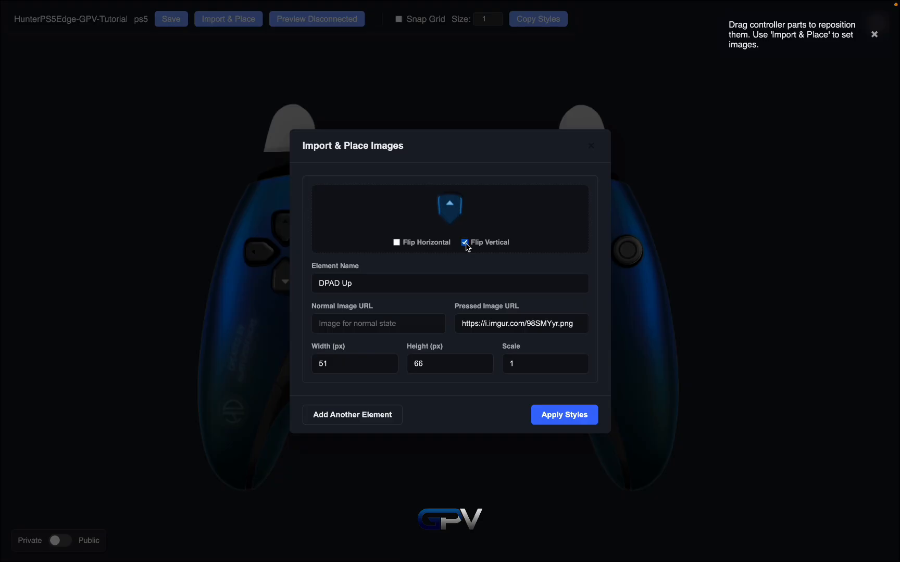
- On Imgur, find the dark normal version of the down-arrow D-pad button and copy its image address
left_click(397, 329)
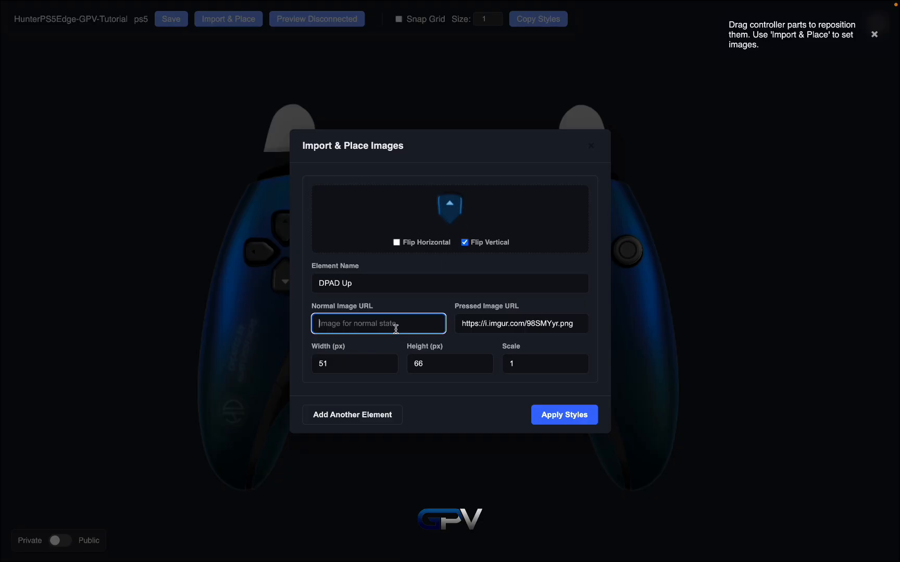
mouse_move(412, 4)
left_click(229, 22)
scroll(417, 227, "up", 5)
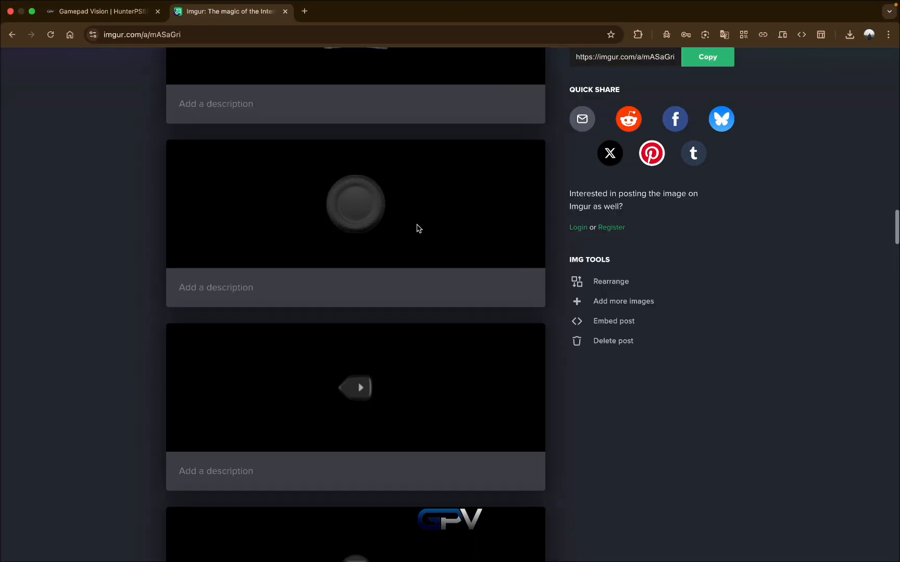
scroll(416, 228, "up", 5)
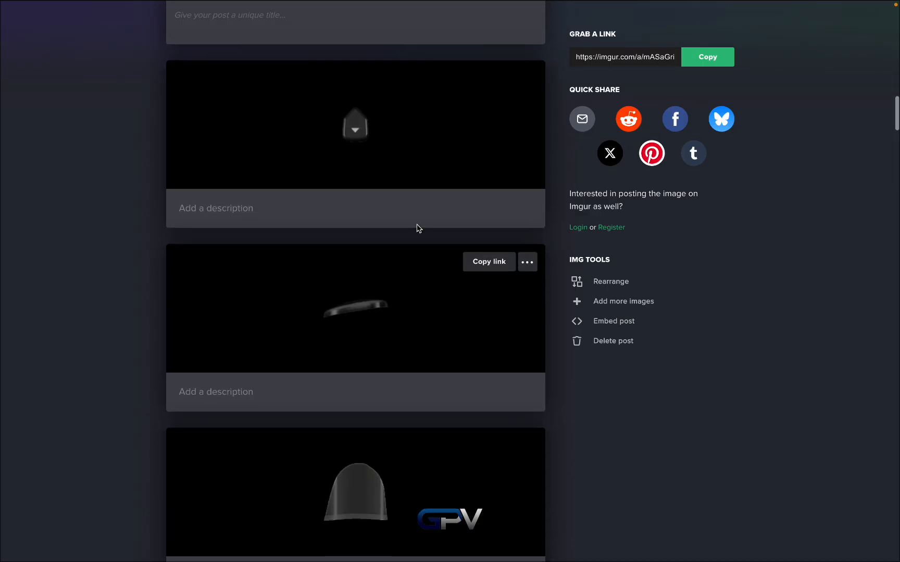
scroll(359, 534, "down", 1)
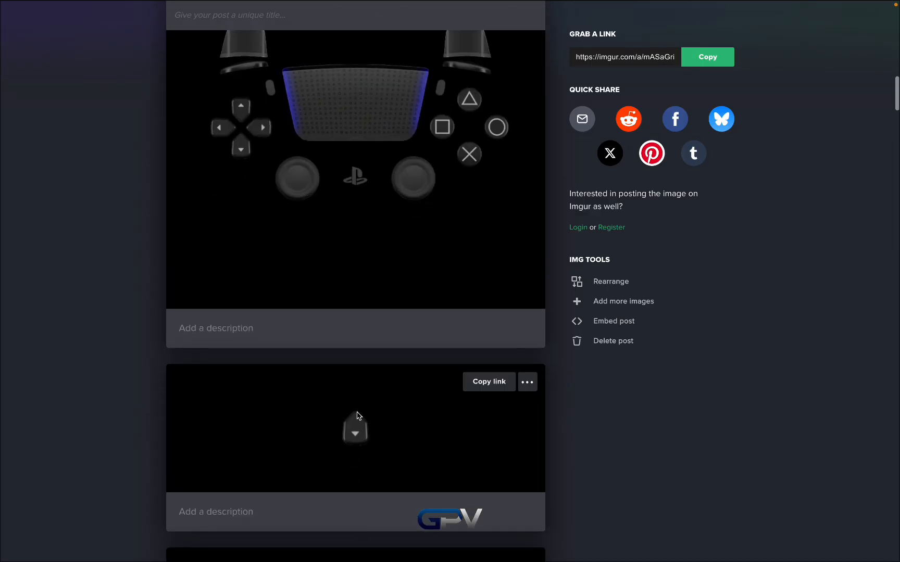
right_click(359, 422)
left_click(412, 469)
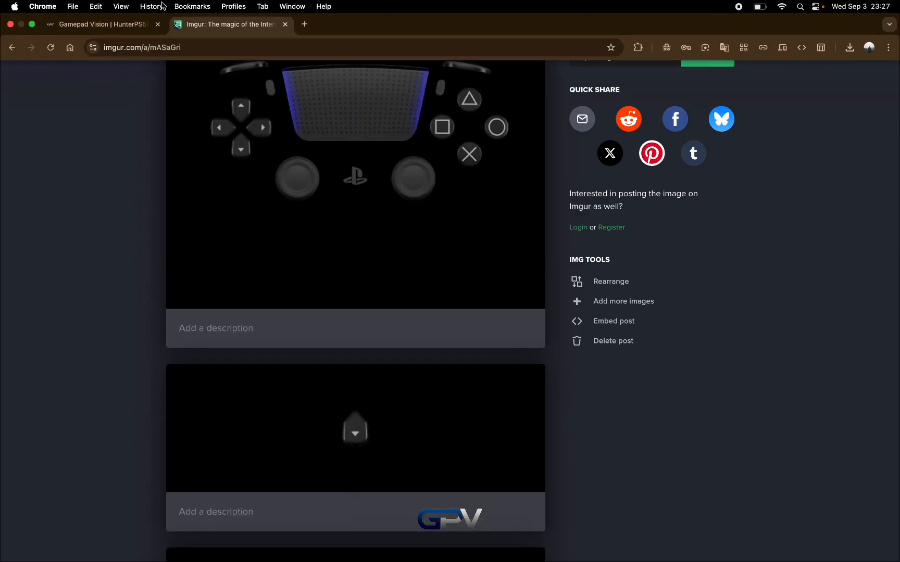
- Back in Gamepad Vision, set the DPAD Up normal image URL to the copied address and apply the styles
left_click(120, 32)
key("super+v")
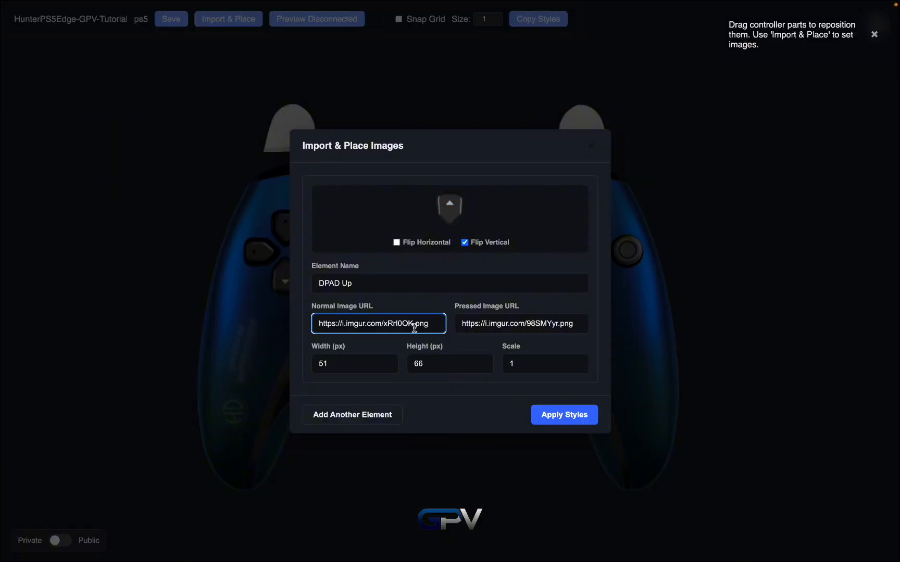
left_click(559, 417)
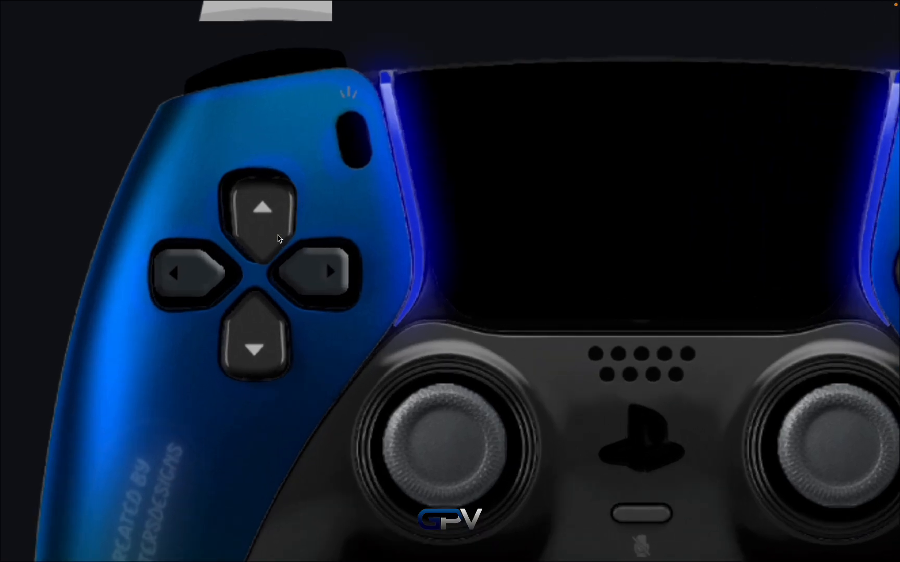
- Centre the DPAD Up button in the upper D-pad cutout, deselect it, and dismiss the repositioning hint
left_click(291, 236)
left_click_drag(266, 229, 260, 230)
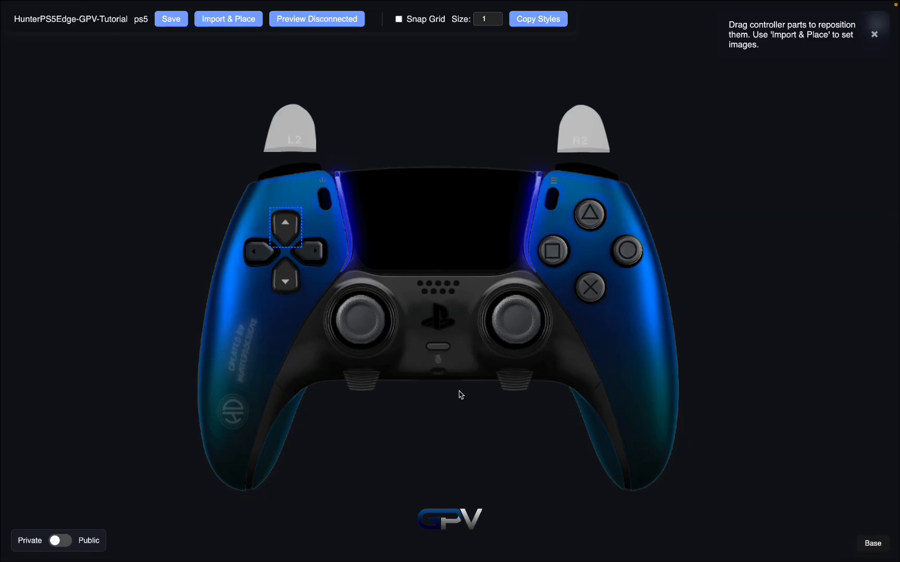
left_click(689, 203)
left_click(790, 210)
left_click(875, 36)
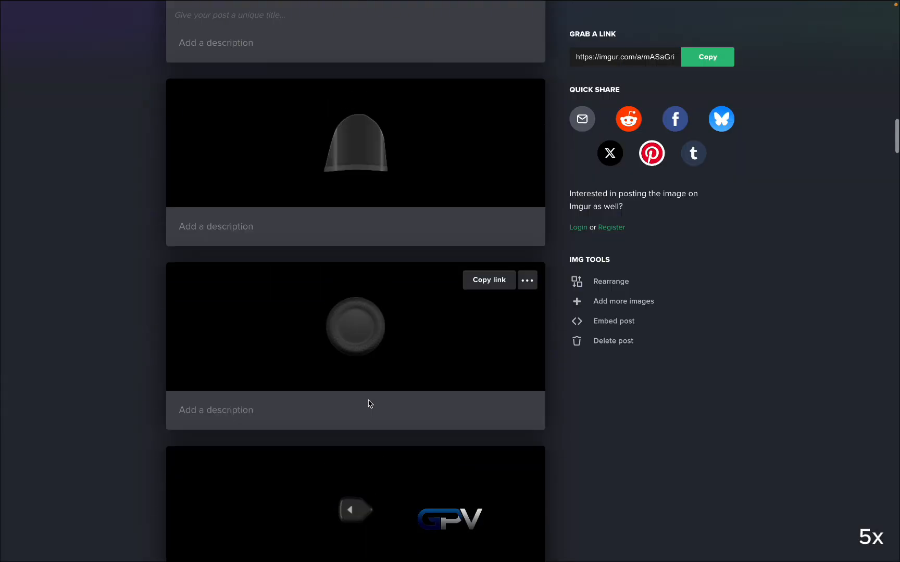
- Copy the dark left-arrow image address from Imgur and use it as the normal image of a new DPAD Left entry in Gamepad Vision
right_click(341, 125)
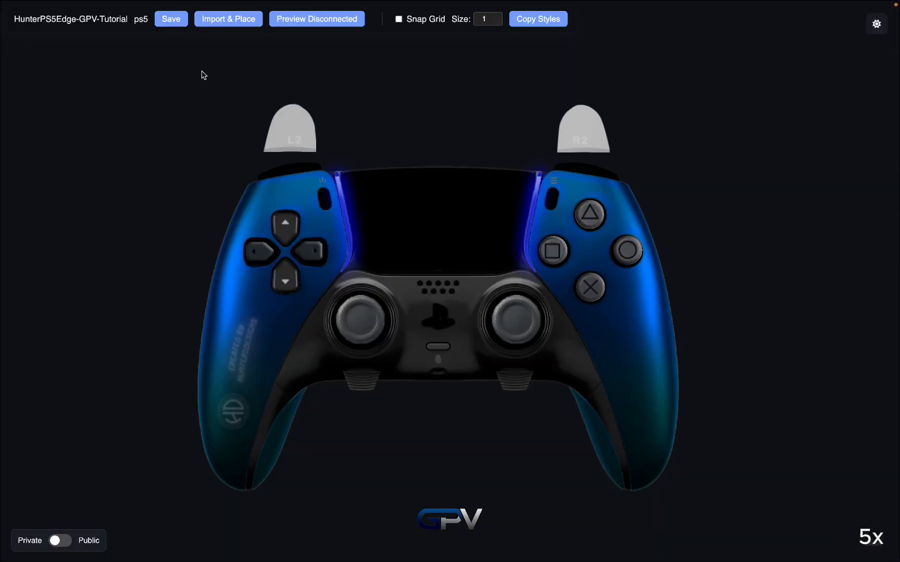
left_click(228, 18)
left_click(577, 265)
left_click(638, 532)
left_click(379, 305)
key("super+v")
- Copy the blue left-arrow image address from Imgur, set it as the DPAD Left pressed image, and apply the styles
left_click(482, 317)
left_click(281, 11)
scroll(357, 312, "down", 12)
right_click(354, 185)
left_click(386, 229)
left_click(107, 12)
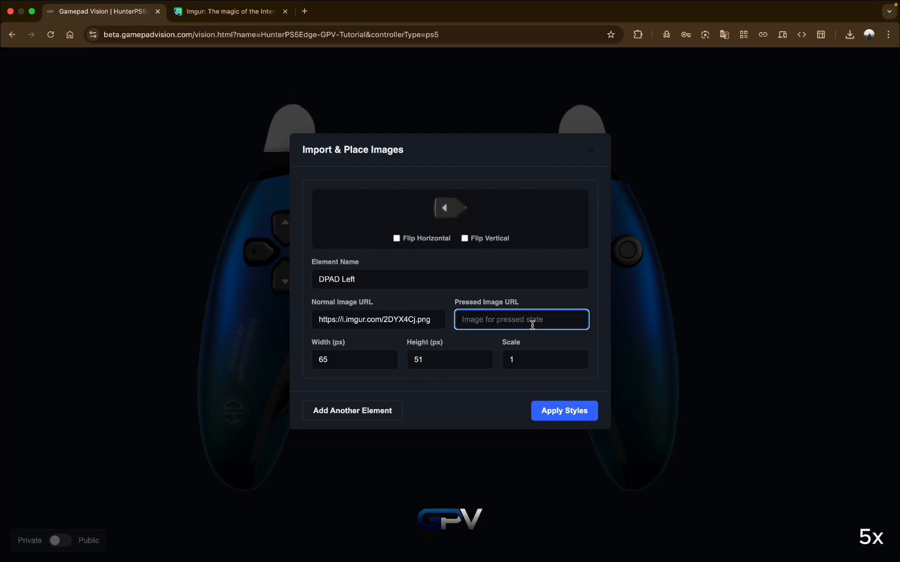
key("super+v")
left_click(564, 411)
- Align the DPAD Left button so it sits centred in the left D-pad cutout
scroll(268, 250, "up", 5)
left_click(265, 248)
scroll(267, 247, "down", 3)
scroll(267, 249, "down", 5)
- Start a DPAD Right import entry, then copy the right-arrow D-pad image address from Imgur
left_click(228, 19)
left_click(350, 259)
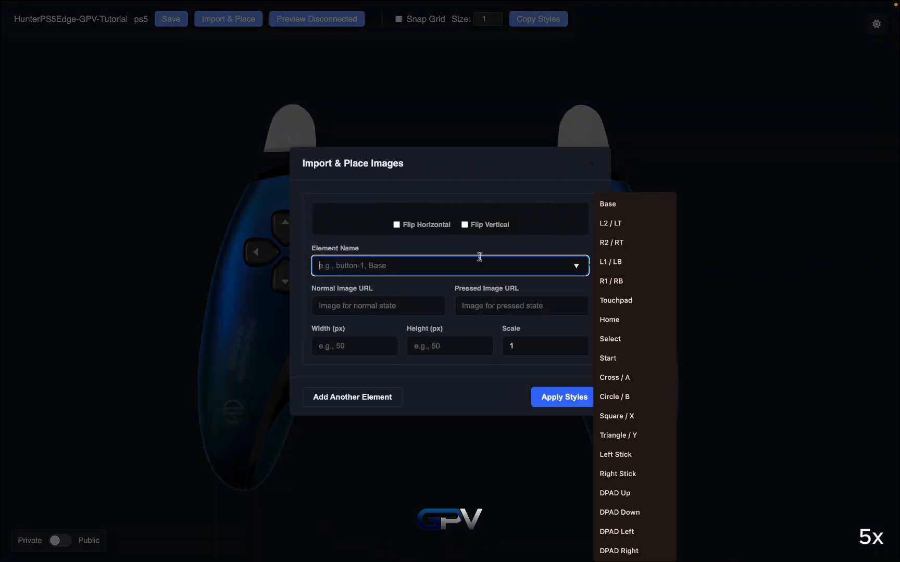
left_click(663, 549)
left_click(281, 12)
scroll(371, 274, "up", 5)
scroll(371, 274, "up", 15)
right_click(357, 366)
left_click(401, 409)
- Back in Gamepad Vision, paste the copied right-arrow image address into the DPAD Right entry and apply the styles
left_click(107, 11)
key("super+v")
left_click(552, 415)
- Align the DPAD Right button in the right D-pad cutout and deselect it
scroll(315, 256, "up", 5)
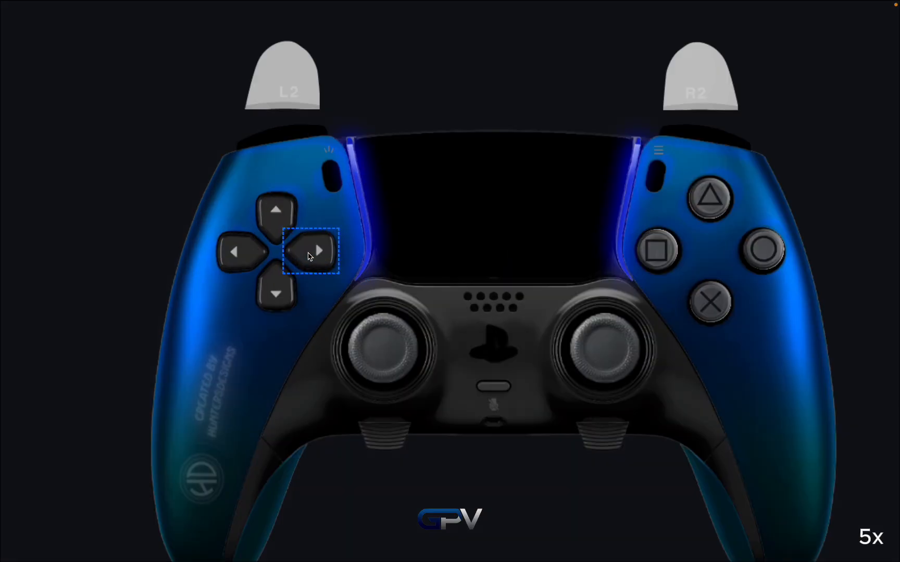
scroll(325, 321, "down", 5)
left_click(766, 216)
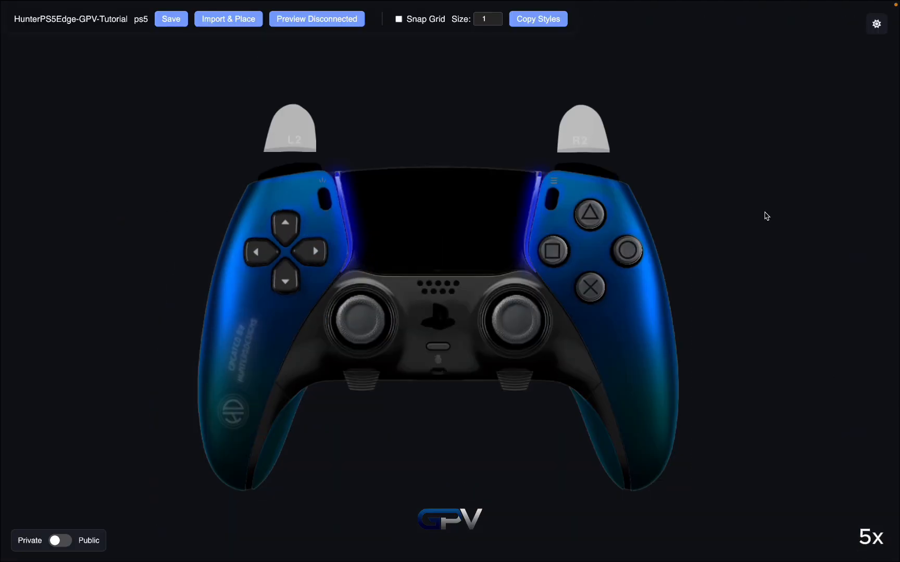
- On Imgur, copy the image address of the dark normal thumbstick and return to Gamepad Vision
left_click(260, 23)
scroll(346, 232, "up", 1)
right_click(344, 233)
left_click(406, 278)
left_click(76, 28)
- Import the copied thumbstick address as the Left Stick's normal image and apply the styles
left_click(236, 20)
left_click(576, 265)
left_click(662, 456)
left_click(396, 306)
key("super+v")
left_click(563, 425)
- Import the same thumbstick address as the Right Stick's normal image and apply the styles
left_click(230, 20)
left_click(577, 265)
left_click(641, 469)
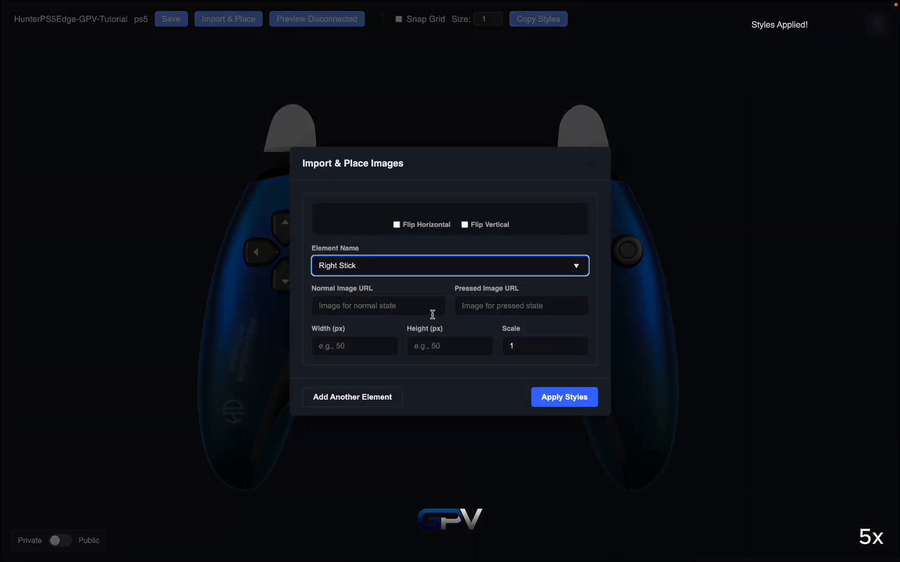
left_click(406, 306)
key("super+v")
left_click(564, 424)
- On Imgur, copy the image address of the blue pressed thumbstick and return to Gamepad Vision
left_click(231, 26)
scroll(383, 369, "down", 15)
right_click(359, 103)
left_click(400, 147)
left_click(76, 26)
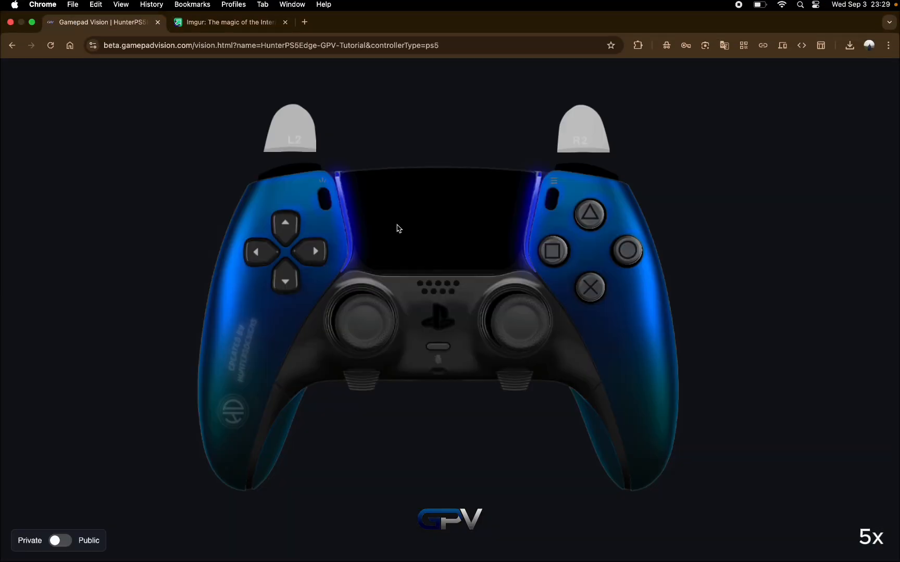
- Set the Left Stick's pressed image to the copied blue address, apply the styles, and move the stick into its well
left_click(229, 20)
left_click(576, 265)
left_click(657, 459)
left_click(521, 306)
key("super+v")
left_click(562, 396)
left_click_drag(388, 326, 382, 324)
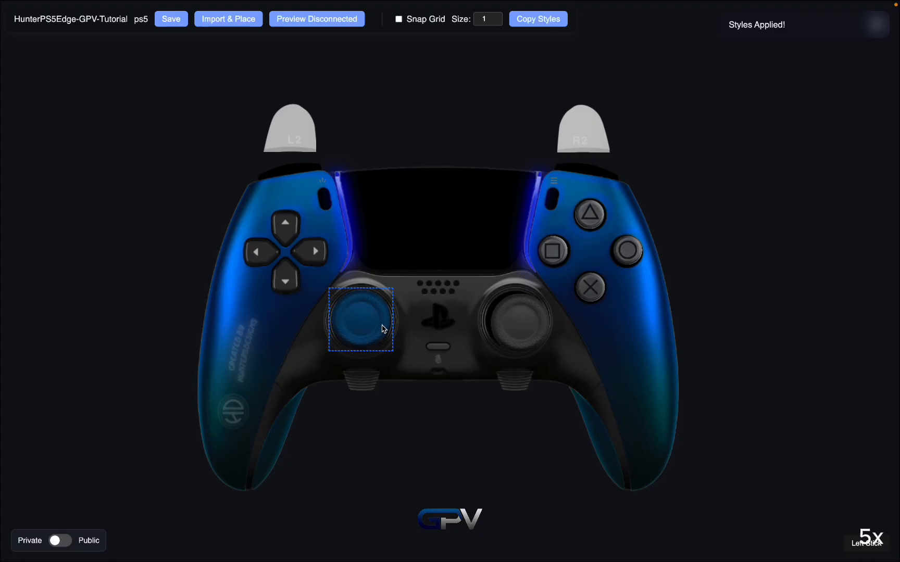
- Set the Right Stick's pressed image to the copied blue thumbstick address and apply the styles
left_click(230, 20)
left_click(577, 265)
left_click(640, 468)
left_click(521, 335)
key("super+v")
left_click(553, 424)
- Move the Right Stick into its well, refine the Left Stick's alignment, and deselect
left_click_drag(510, 331, 504, 328)
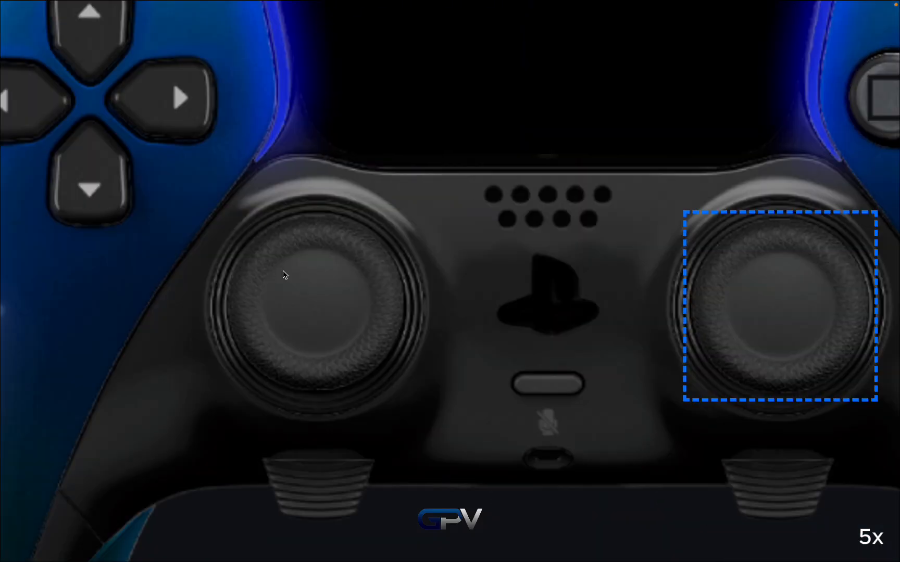
left_click(362, 323)
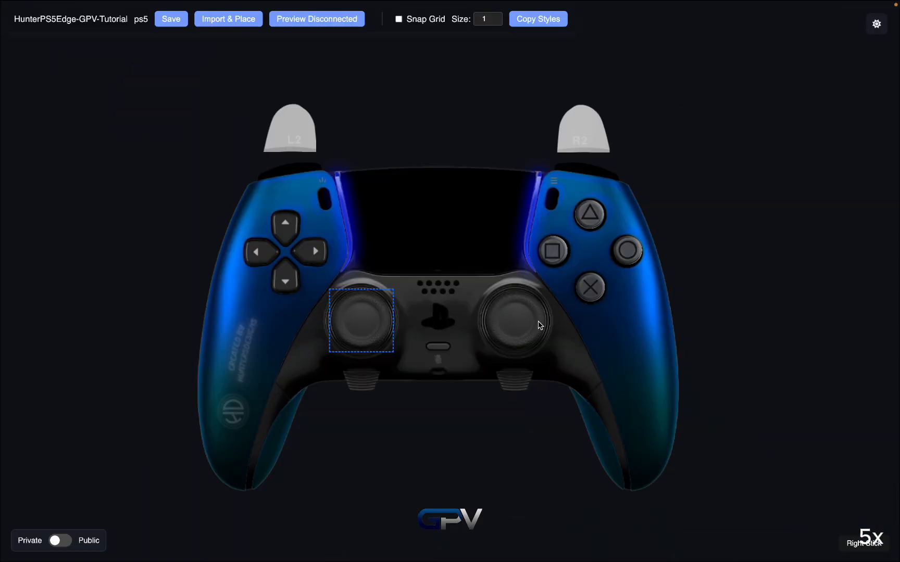
left_click(630, 60)
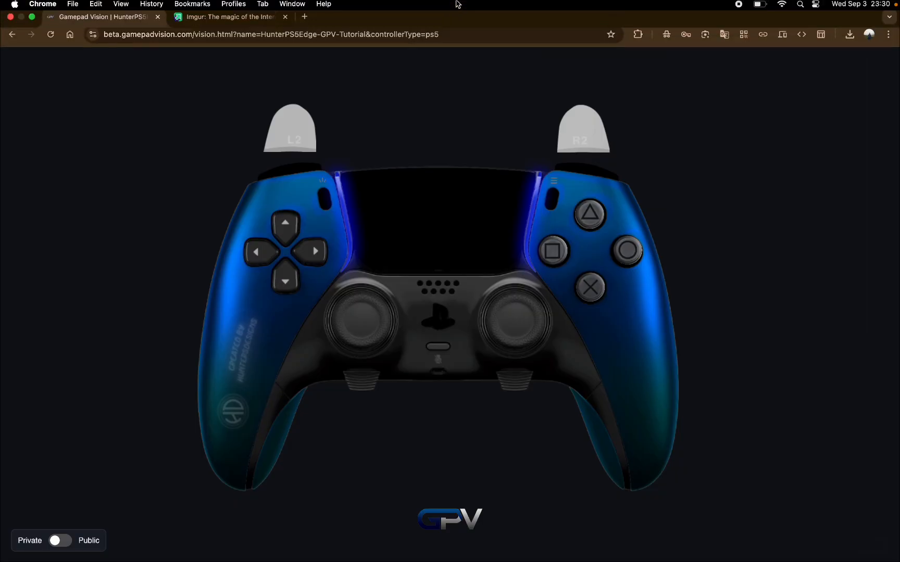
- On Imgur, find the grey normal trigger that slopes to the right and copy its image address
left_click(230, 22)
scroll(293, 257, "up", 5)
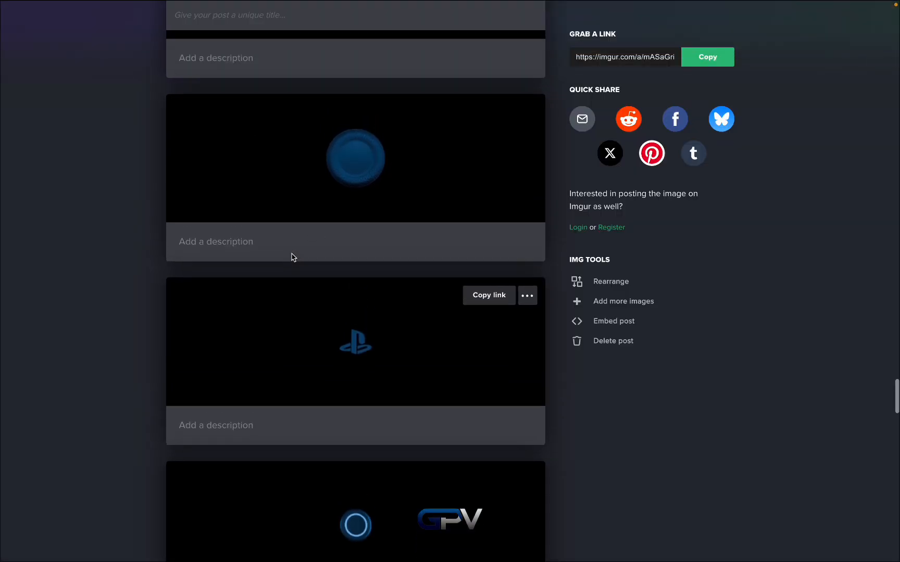
scroll(293, 258, "up", 6)
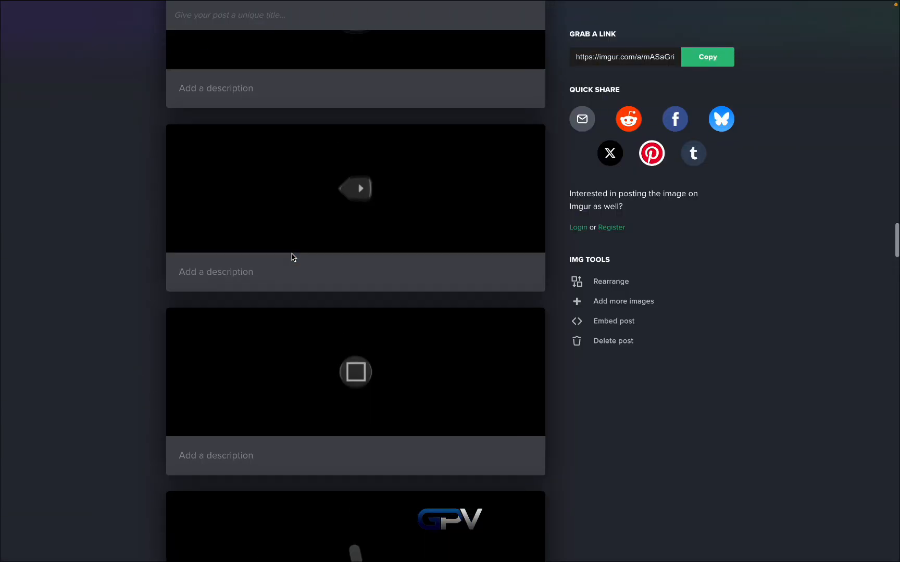
scroll(286, 225, "up", 3)
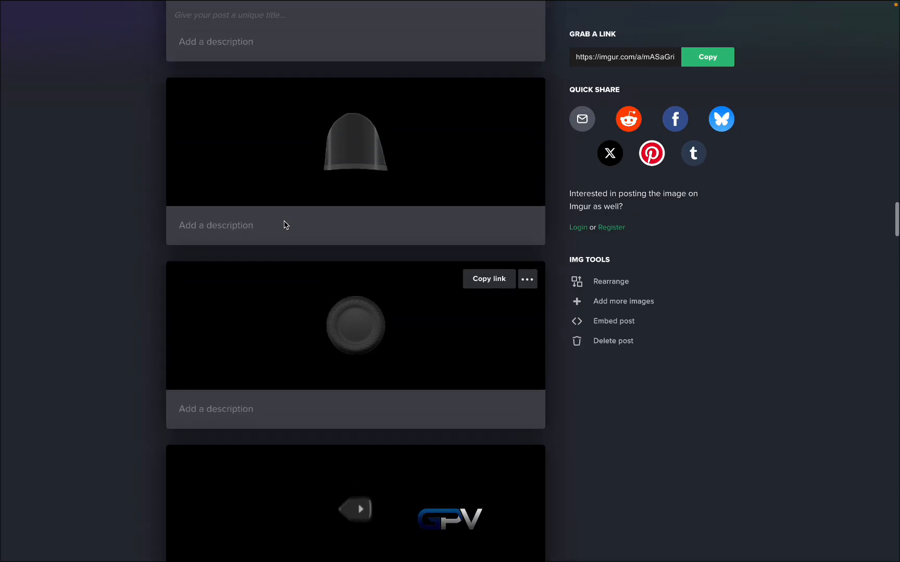
right_click(344, 180)
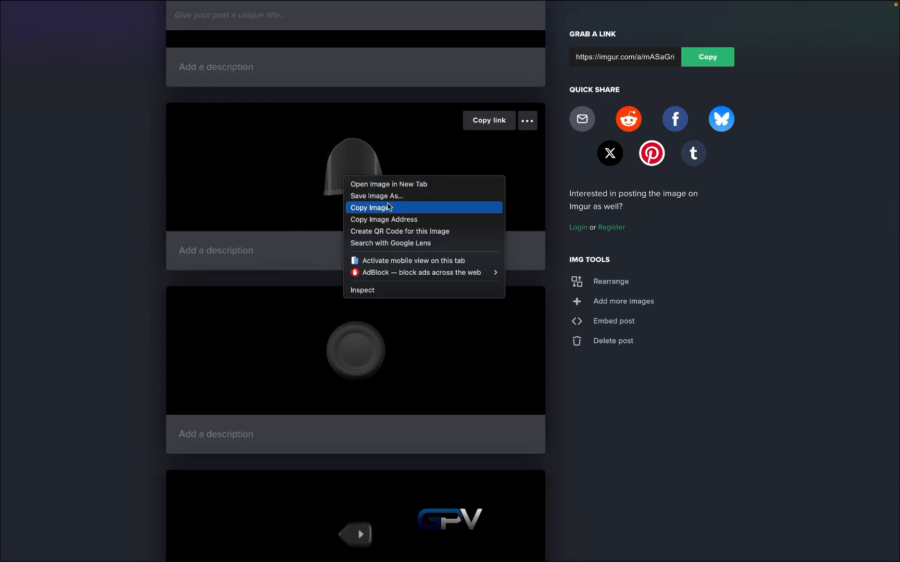
left_click(344, 220)
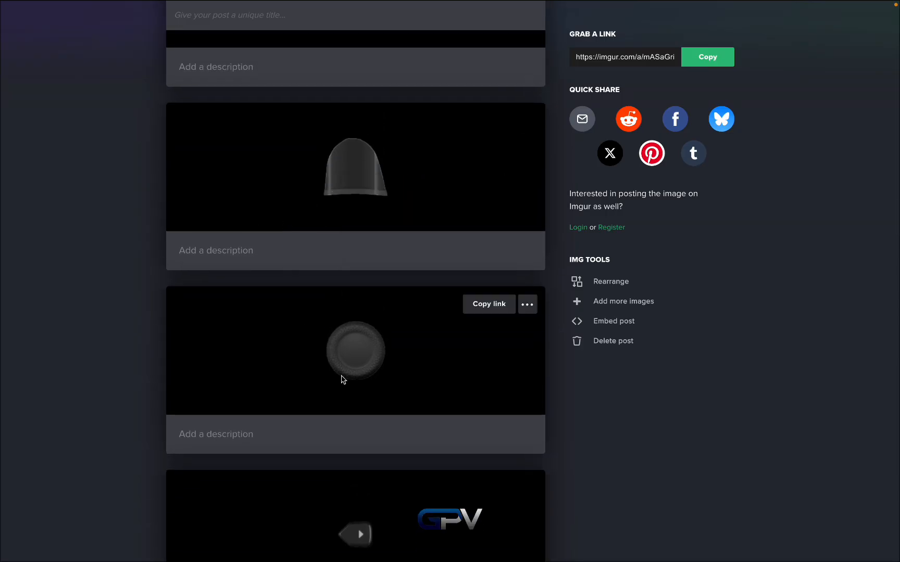
- Find the blue pressed trigger that slopes to the left, copy its image address, and return to Gamepad Vision
scroll(342, 370, "down", 10)
scroll(342, 378, "down", 10)
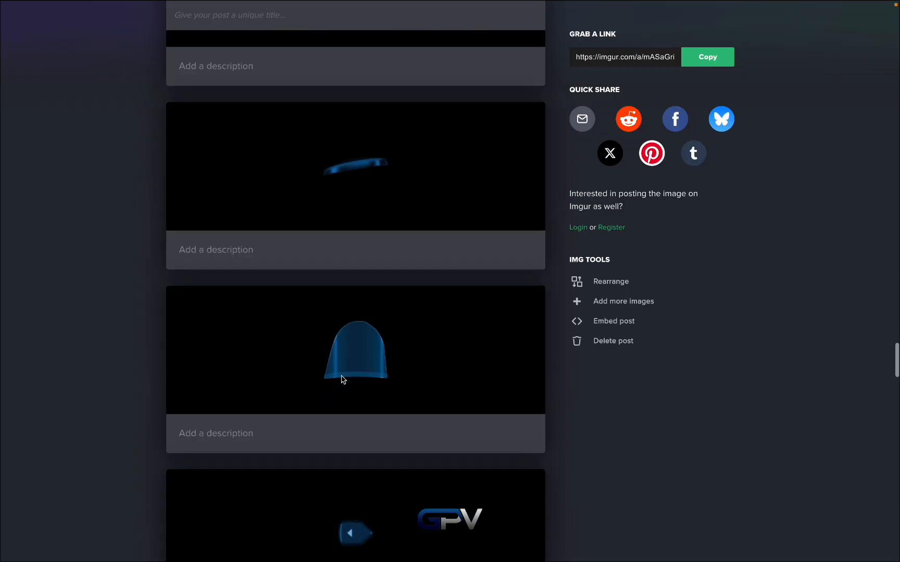
right_click(378, 100)
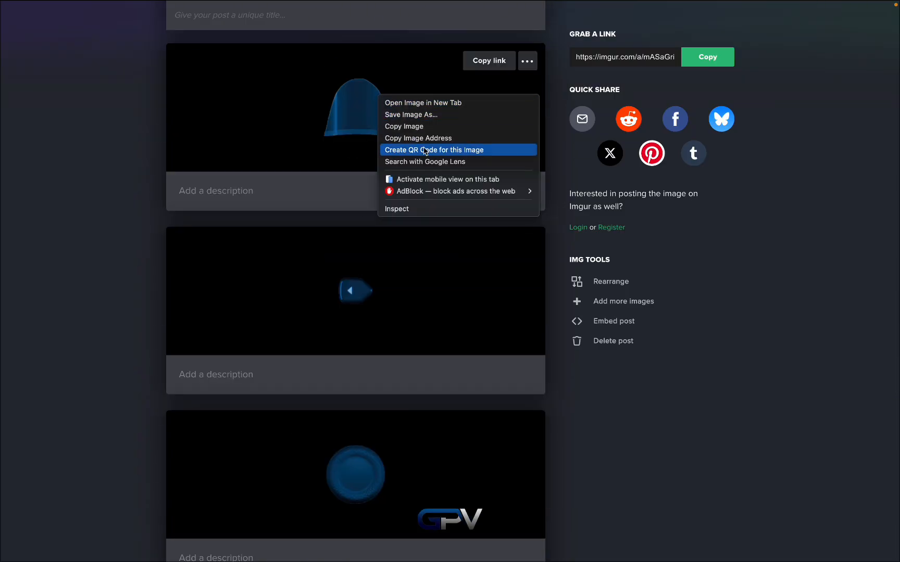
left_click(411, 139)
left_click(135, 24)
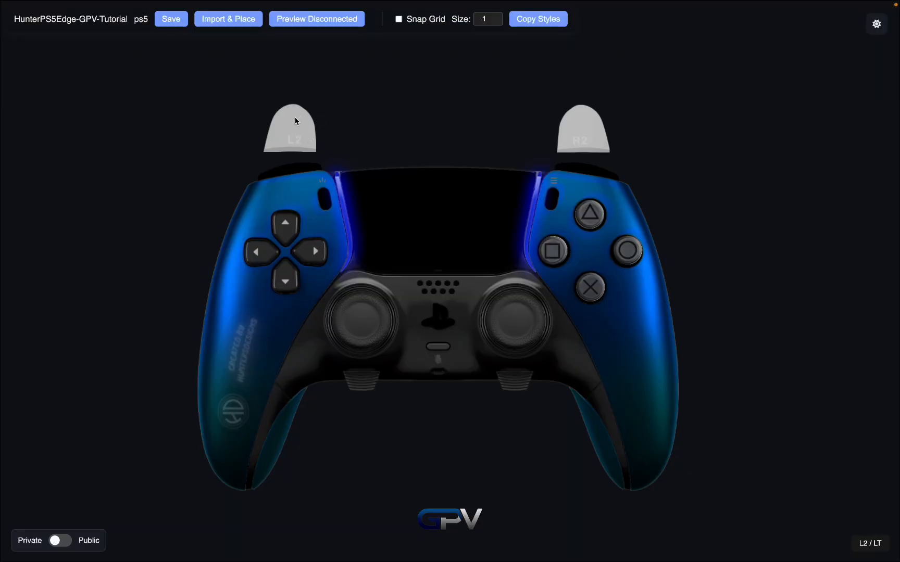
left_click(229, 19)
left_click(516, 263)
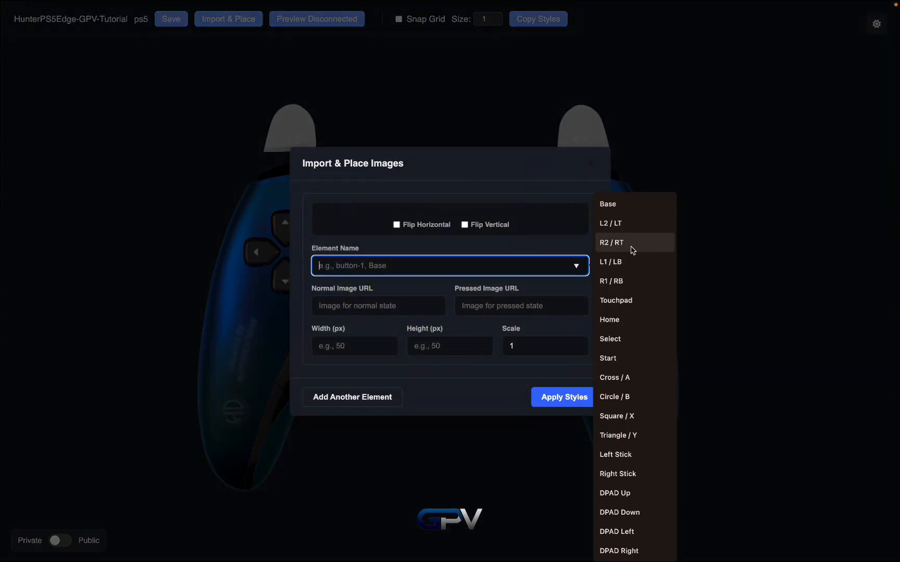
left_click(587, 167)
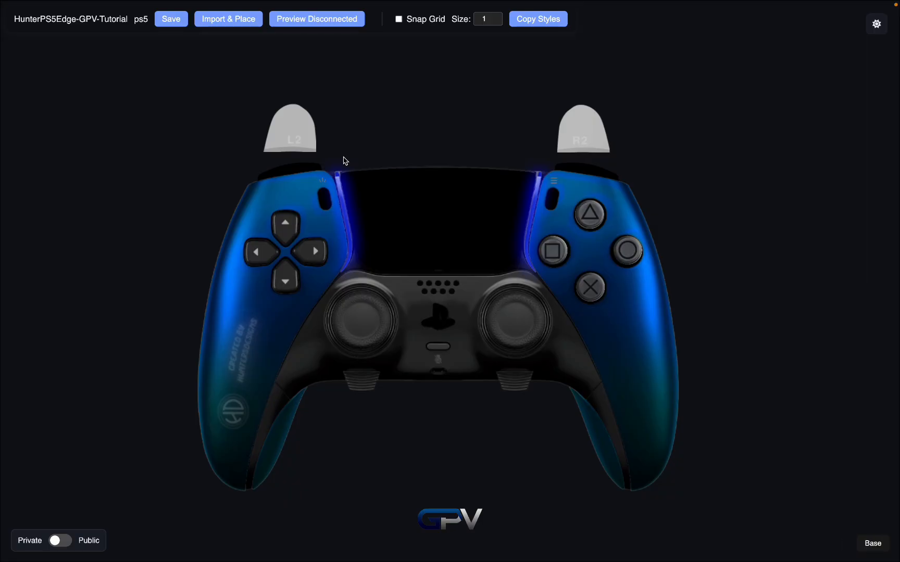
mouse_move(270, 1)
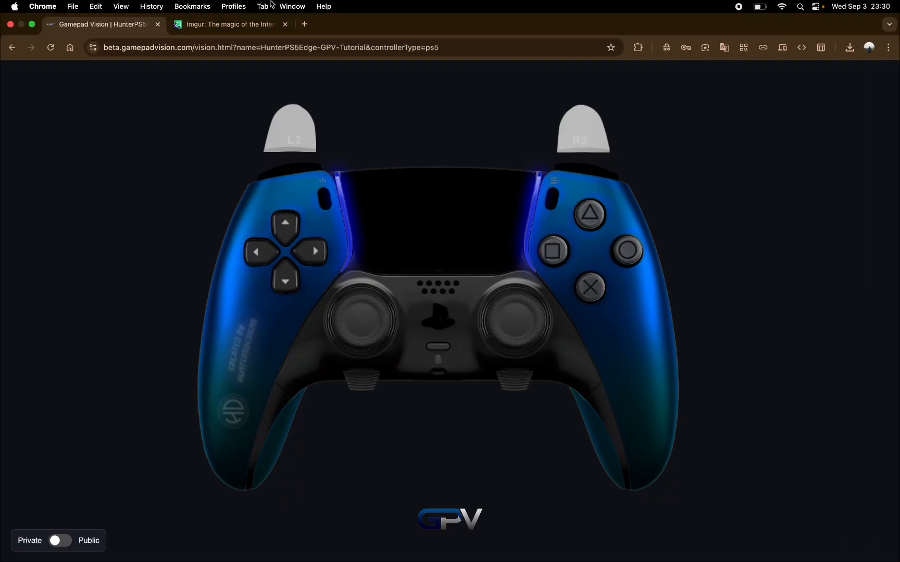
- Check the trigger orientation on Imgur's controller reference, return to Gamepad Vision, and start an image import for the L2 / LT element
left_click(238, 30)
scroll(283, 288, "up", 20)
scroll(283, 289, "up", 20)
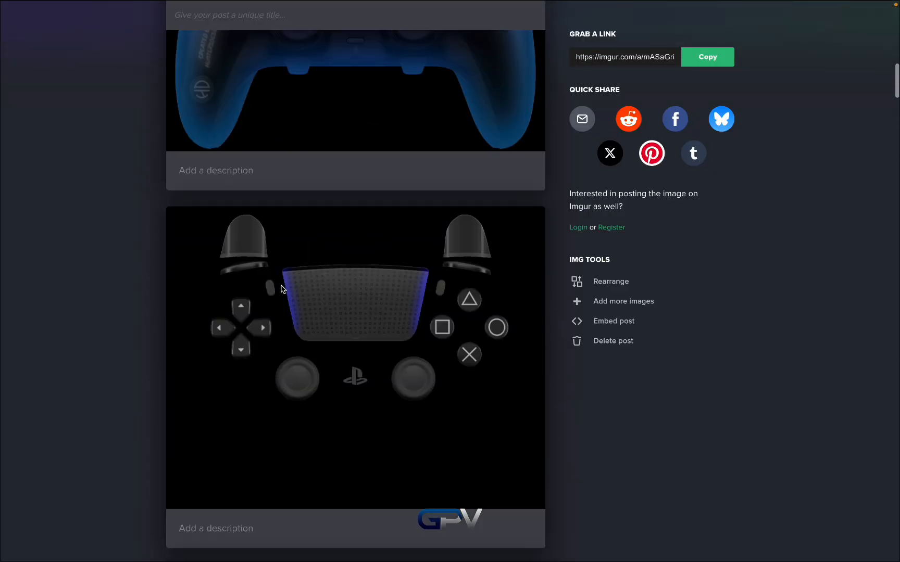
scroll(281, 290, "down", 3)
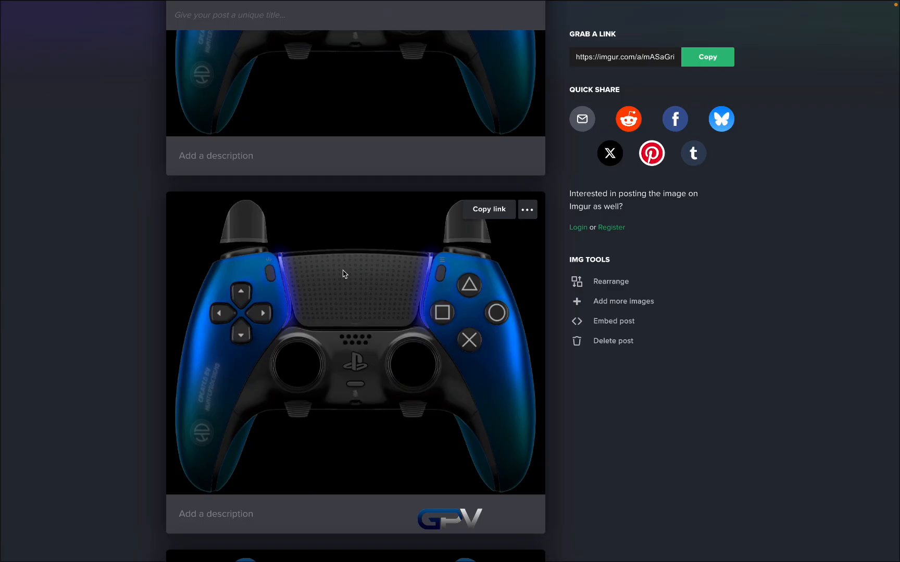
left_click(104, 21)
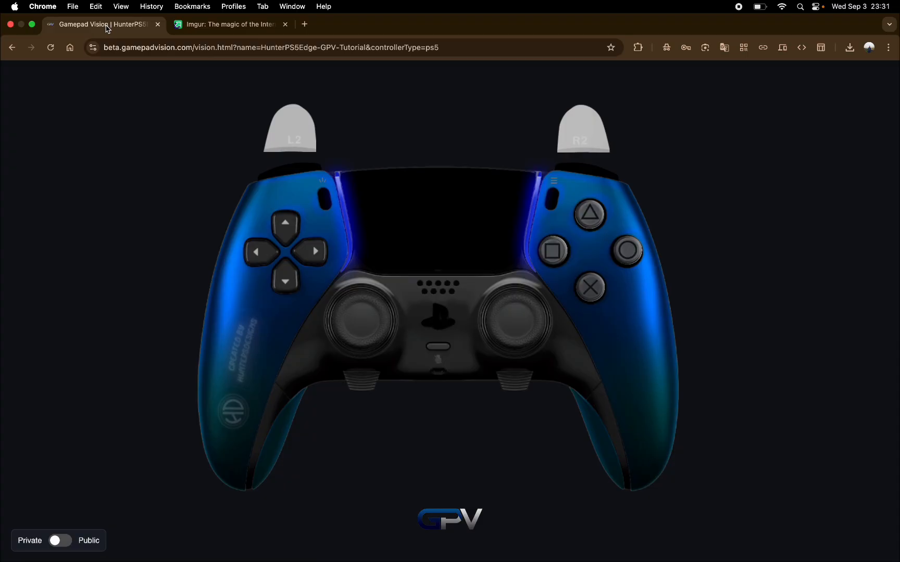
left_click(227, 20)
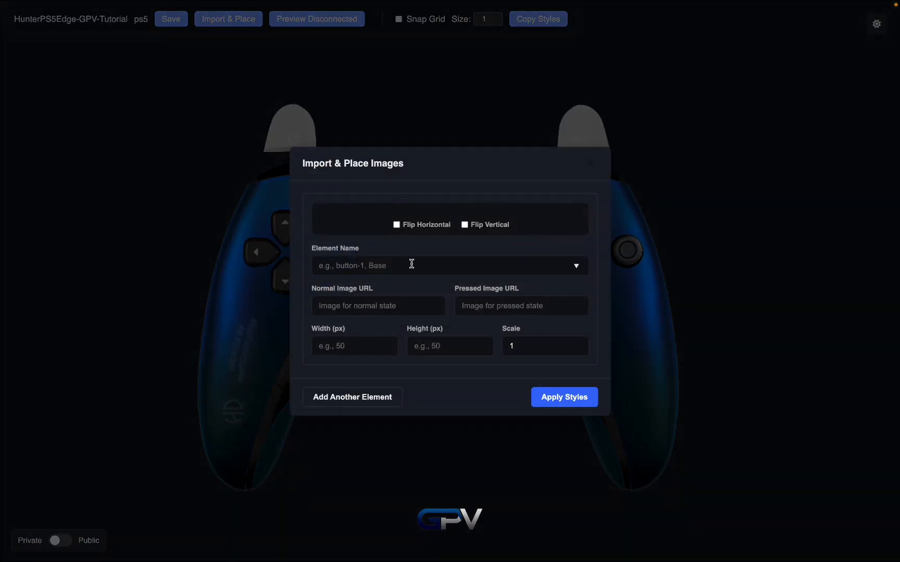
left_click(412, 264)
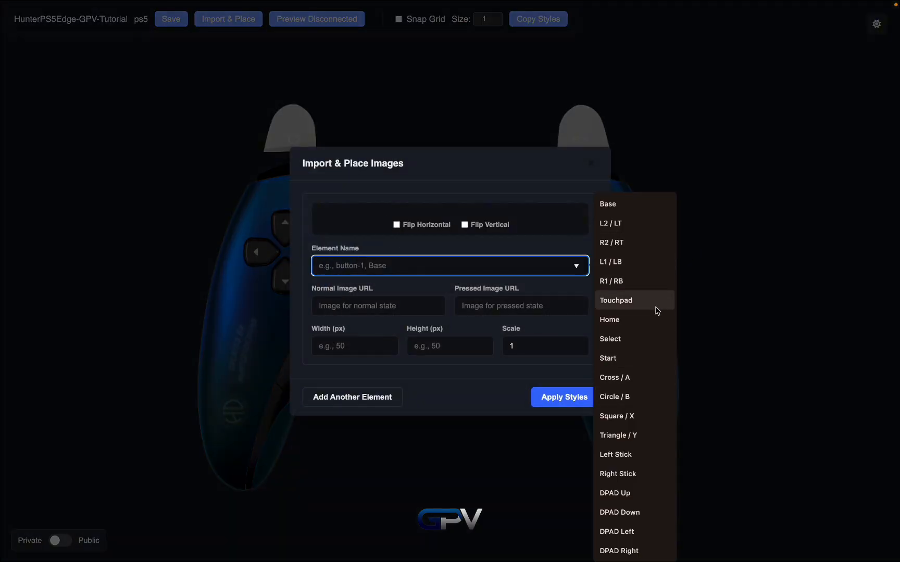
left_click(657, 218)
left_click(401, 307)
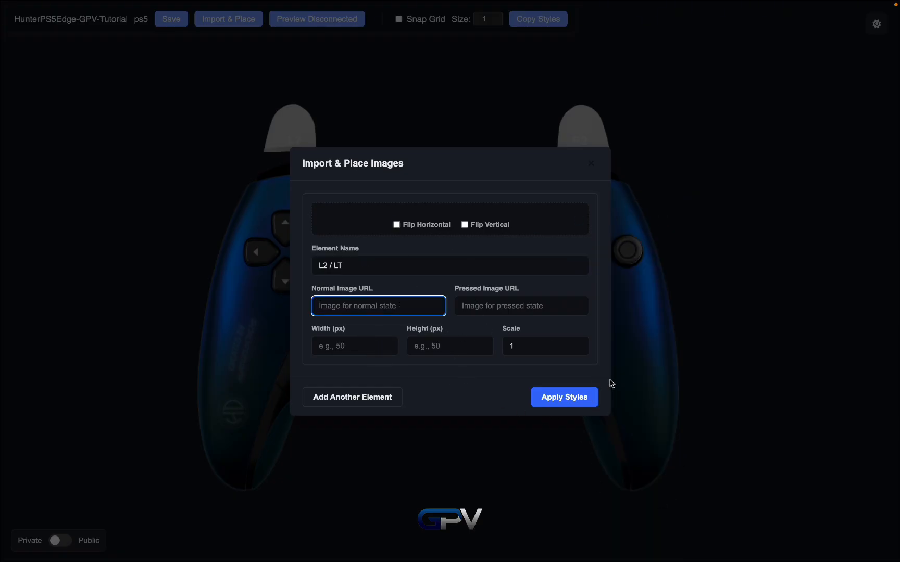
left_click(511, 306)
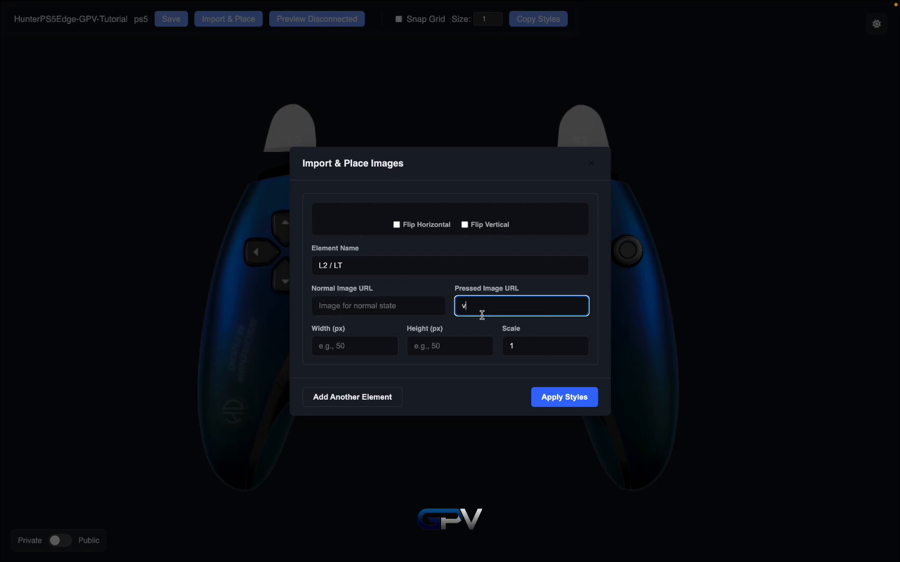
key("super+v")
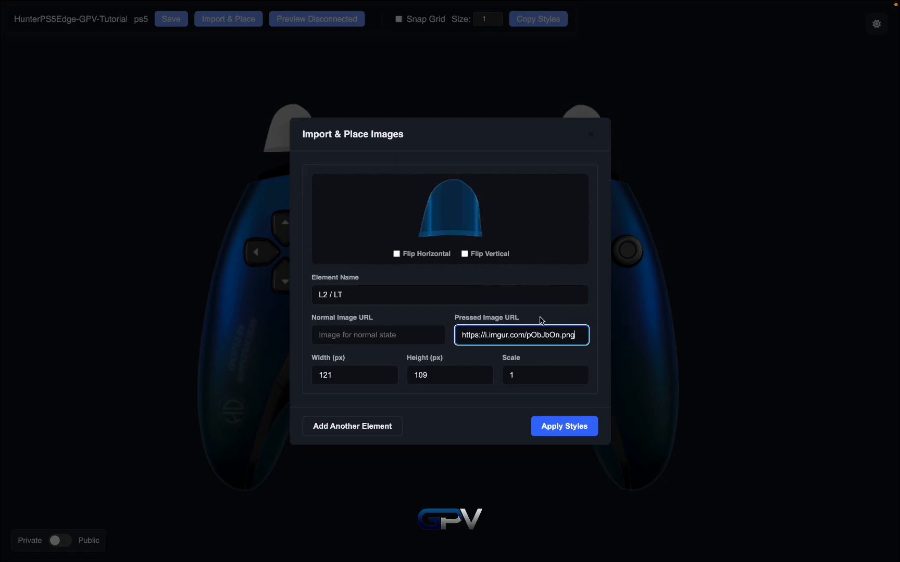
left_click(370, 340)
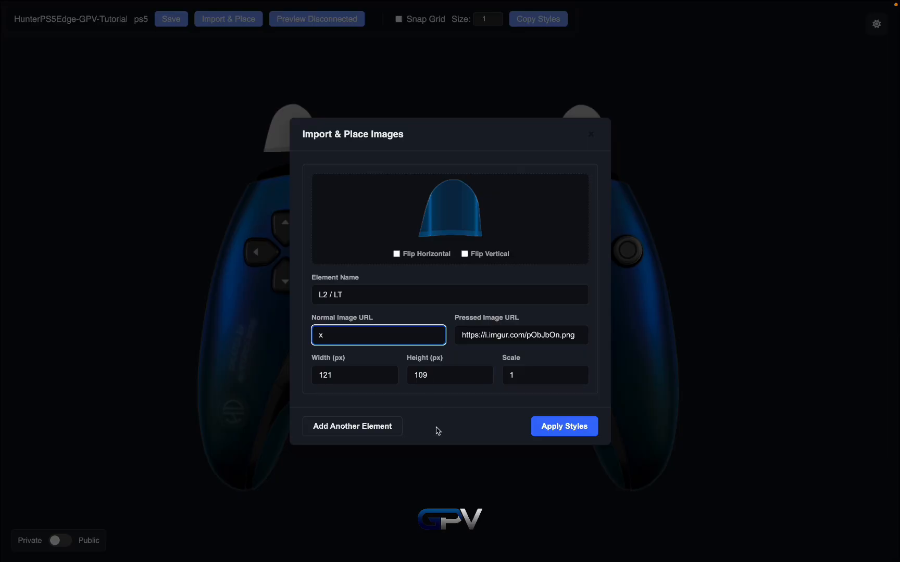
left_click(560, 427)
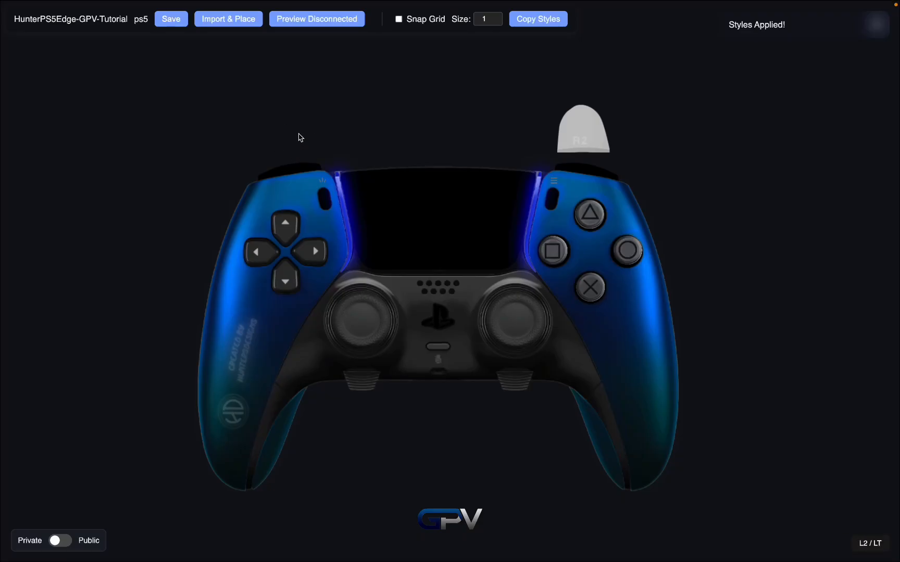
- Position the L2 trigger just above the controller's left shoulder and compare it with the assembled controller reference on Imgur
left_click_drag(299, 136, 293, 134)
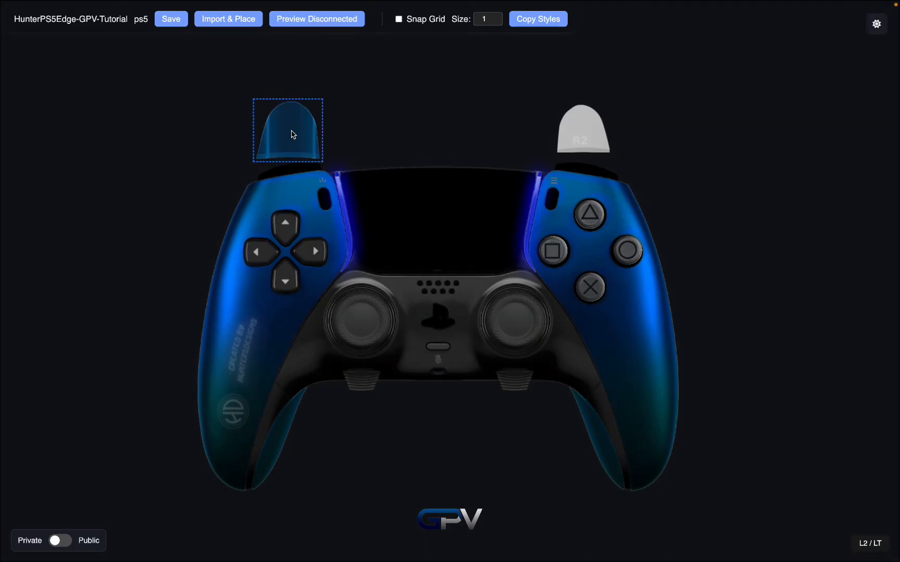
left_click_drag(294, 135, 293, 133)
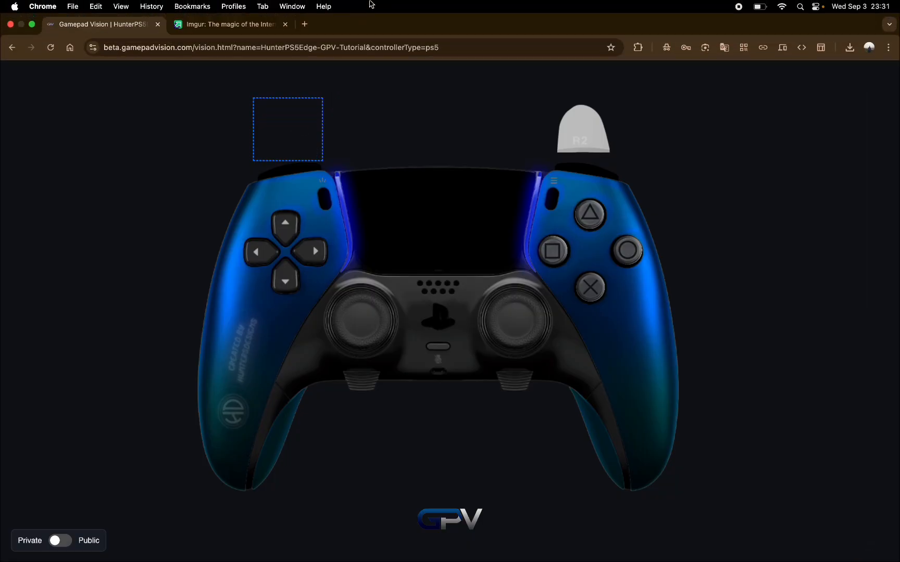
left_click(245, 25)
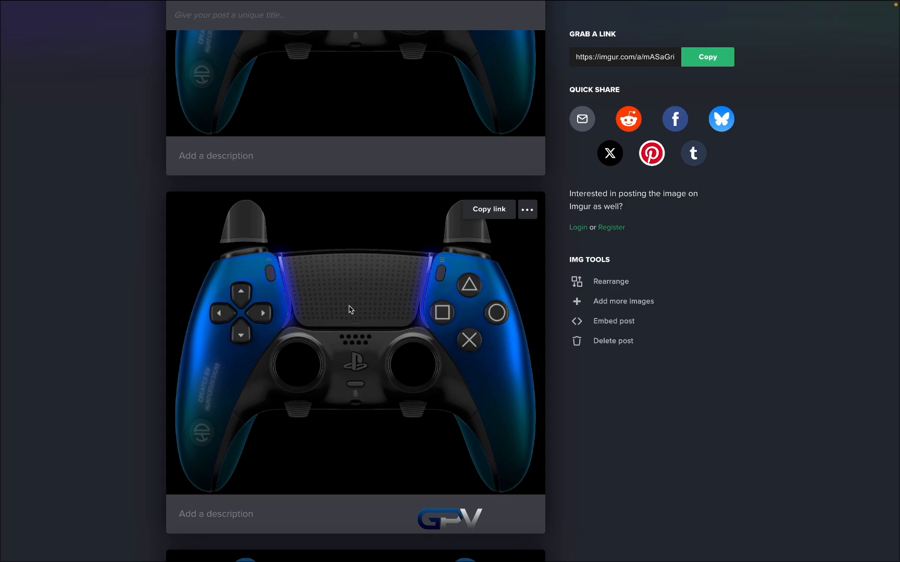
scroll(411, 388, "down", 1)
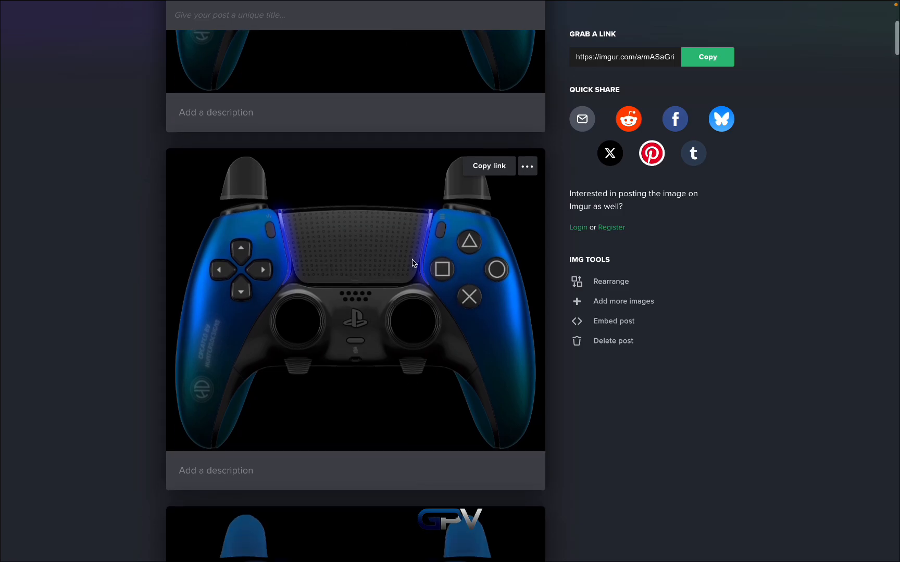
mouse_move(134, 25)
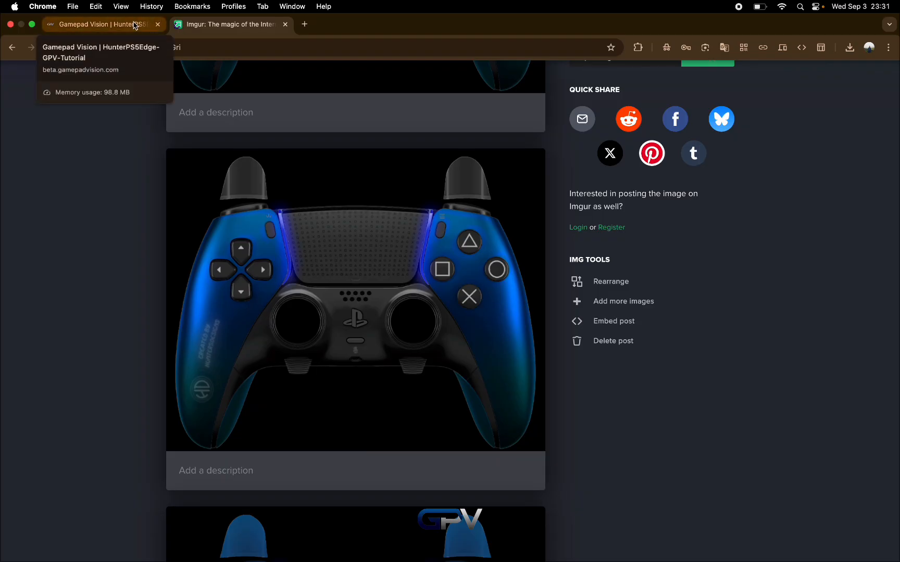
- Find the grey normal trigger that slopes to the left on Imgur, copy its image address, and return to Gamepad Vision
scroll(401, 305, "down", 10)
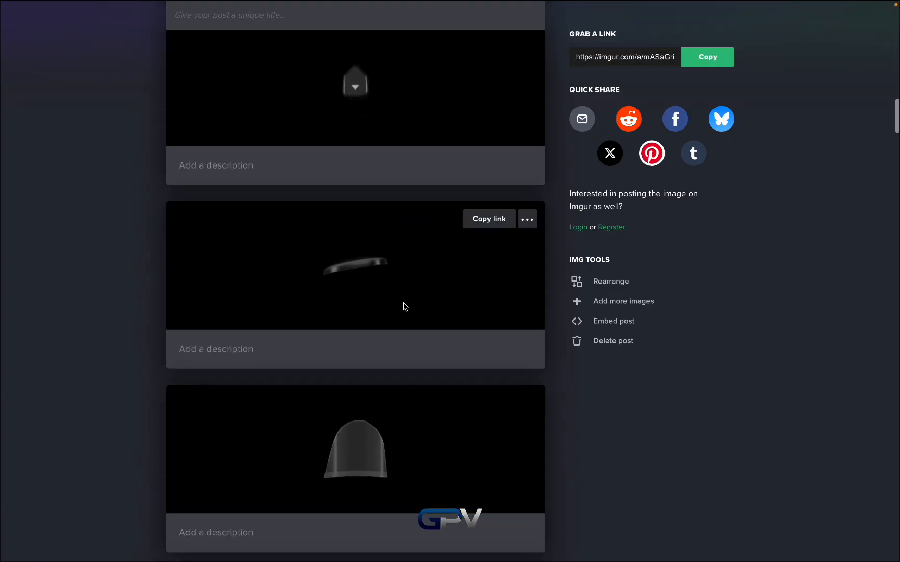
scroll(404, 307, "down", 2)
right_click(384, 428)
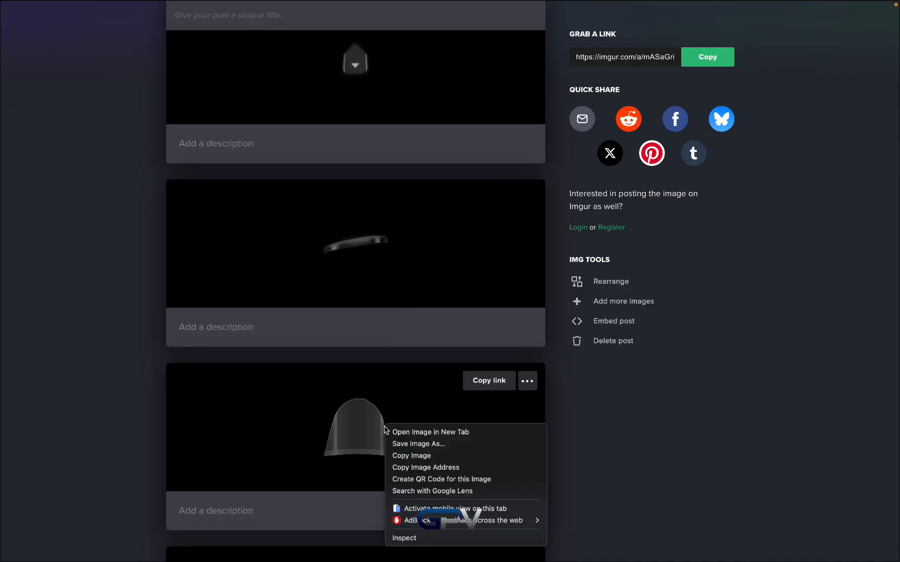
left_click(453, 467)
left_click(110, 18)
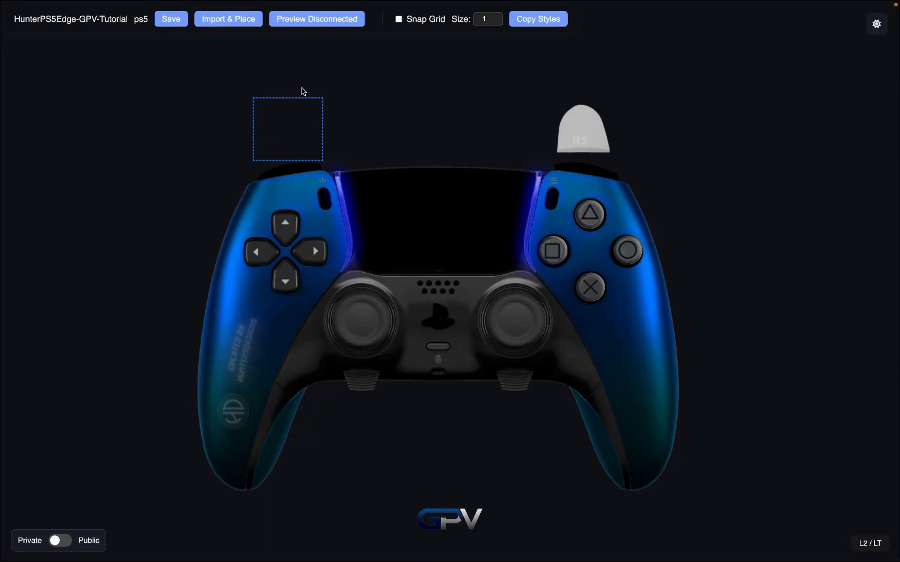
- Set the R2 / RT normal image to the copied grey trigger address, apply the styles, and reopen the image import
left_click(233, 18)
left_click(490, 265)
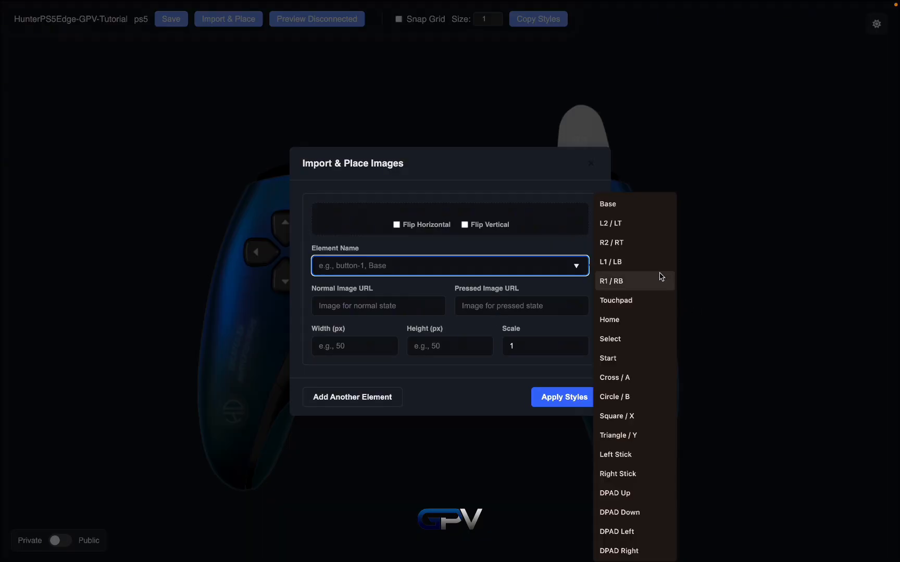
left_click(644, 242)
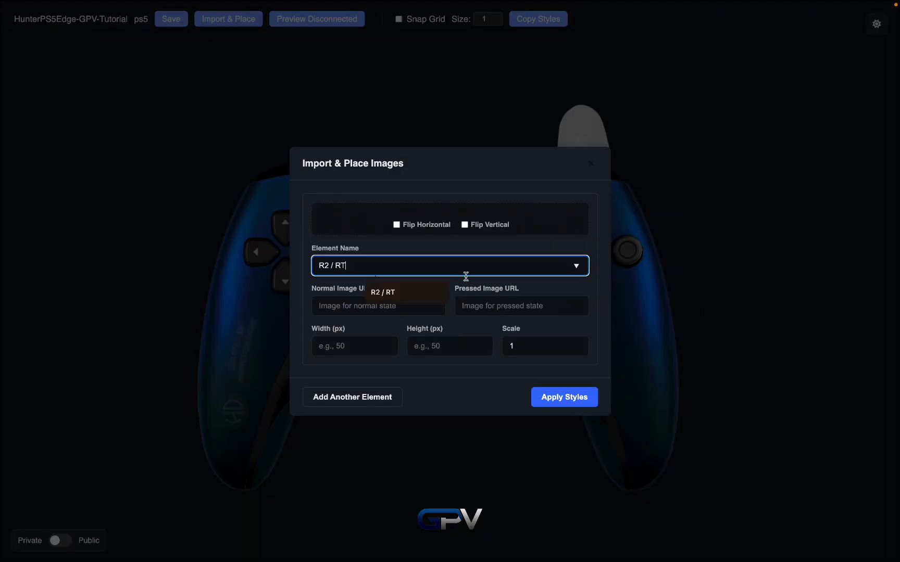
left_click(403, 313)
key("super+v")
left_click(565, 427)
left_click(250, 22)
left_click(547, 266)
left_click(639, 280)
key("BackSpace")
key("BackSpace")
key("BackSpace")
key("BackSpace")
key("BackSpace")
key("BackSpace")
key("BackSpace")
- Set the L2 / LT normal image to the grey trigger address and apply the styles
left_click(635, 224)
left_click(414, 336)
key("super+v")
triple_click(488, 341)
left_click(564, 426)
- Import the pressed trigger image for the R2 / RT element and apply the styles
left_click(232, 19)
left_click(498, 265)
left_click(635, 242)
left_click(500, 335)
key("super+v")
left_click(564, 426)
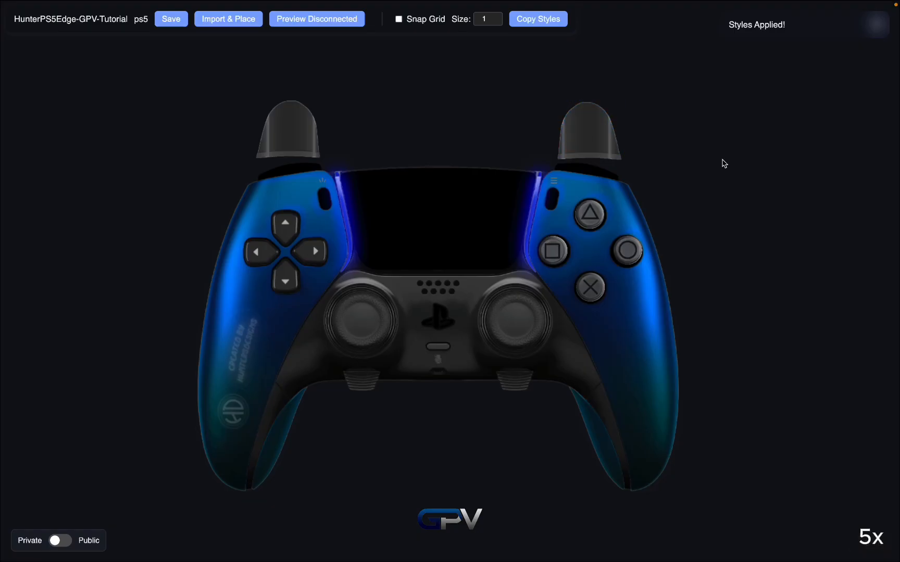
- On Imgur, copy the image address of the grey normal bumper and return to Gamepad Vision
mouse_move(378, 4)
left_click(229, 24)
left_click(488, 197)
right_click(366, 261)
left_click(367, 244)
left_click(103, 25)
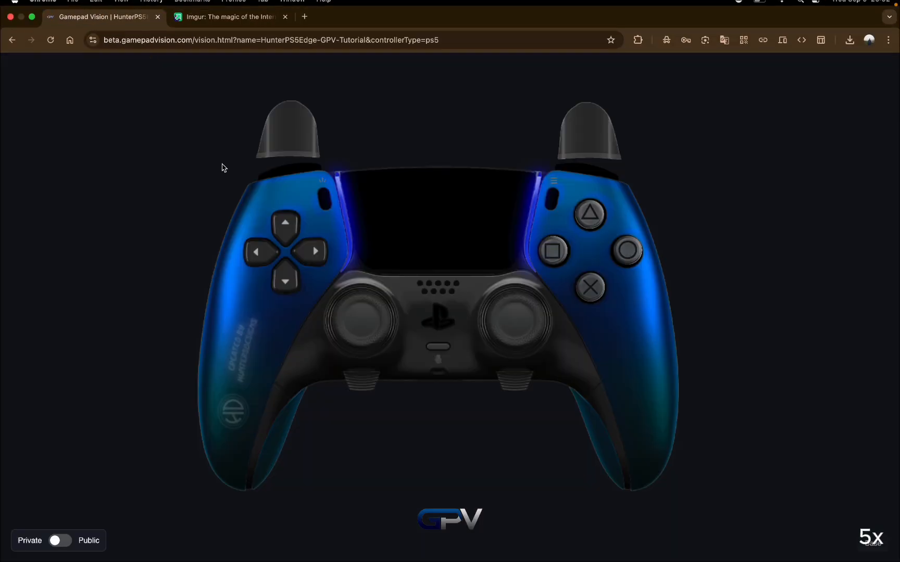
- Save the overlay and set the L1 / LB element's normal image to the copied grey bumper address
left_click(171, 20)
left_click(228, 20)
left_click(443, 266)
left_click(611, 262)
left_click(401, 306)
key("super+v")
- Find the blue pressed bumper on Imgur, copy its image address, and return to the L1 / LB import
left_click(230, 25)
scroll(398, 339, "down", 20)
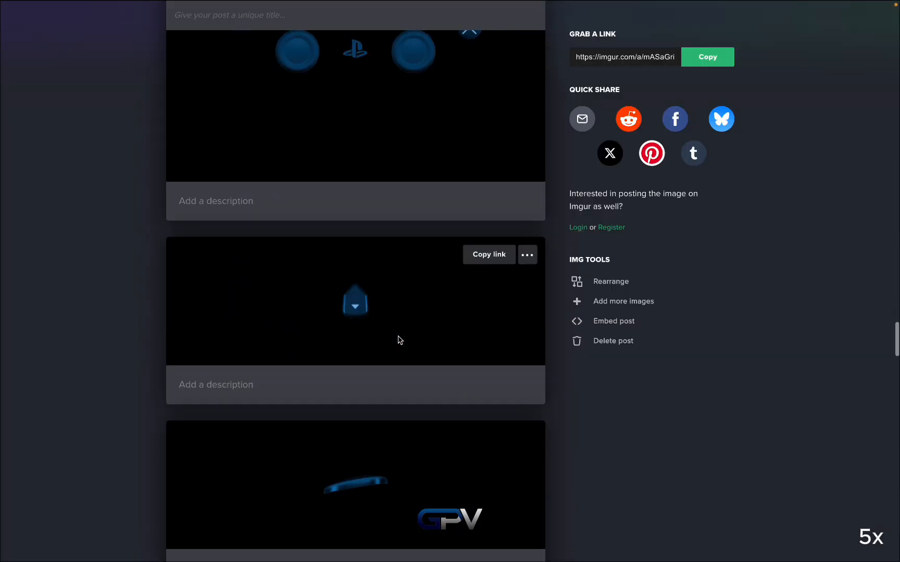
right_click(369, 226)
left_click(399, 265)
left_click(103, 24)
- Set the L1 / LB pressed image to the copied blue bumper address and apply the styles
left_click(500, 315)
key("super+v")
left_click(564, 406)
- Move the L1 bumper into its slot beneath the L2 trigger, nudge it into exact alignment, and deselect it
left_click_drag(253, 162, 262, 179)
scroll(258, 180, "up", 10)
key("Right")
key("Right")
key("Right")
key("Right")
key("Right")
key("Up")
left_click(316, 166)
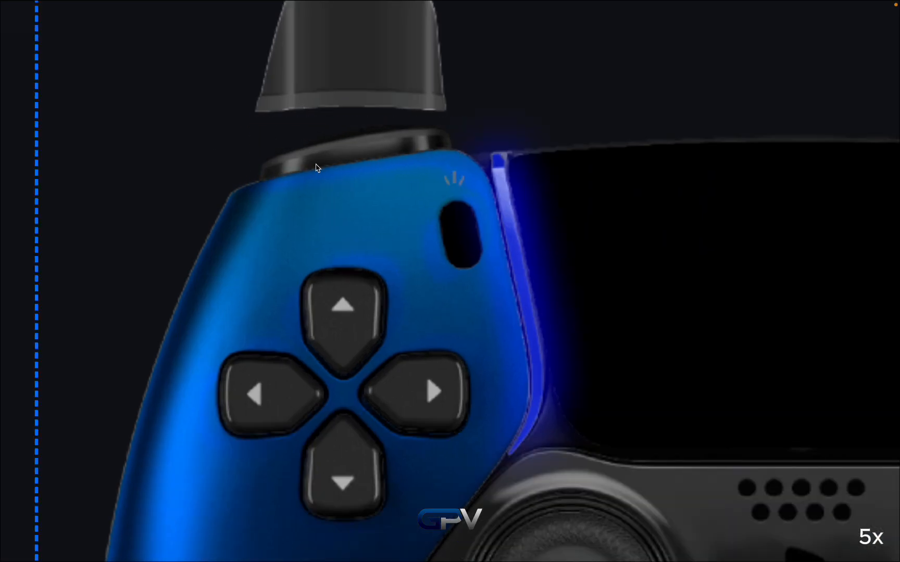
left_click(316, 154)
scroll(315, 216, "down", 10)
left_click(229, 18)
left_click(577, 265)
left_click(614, 281)
left_click(521, 306)
key("super+v")
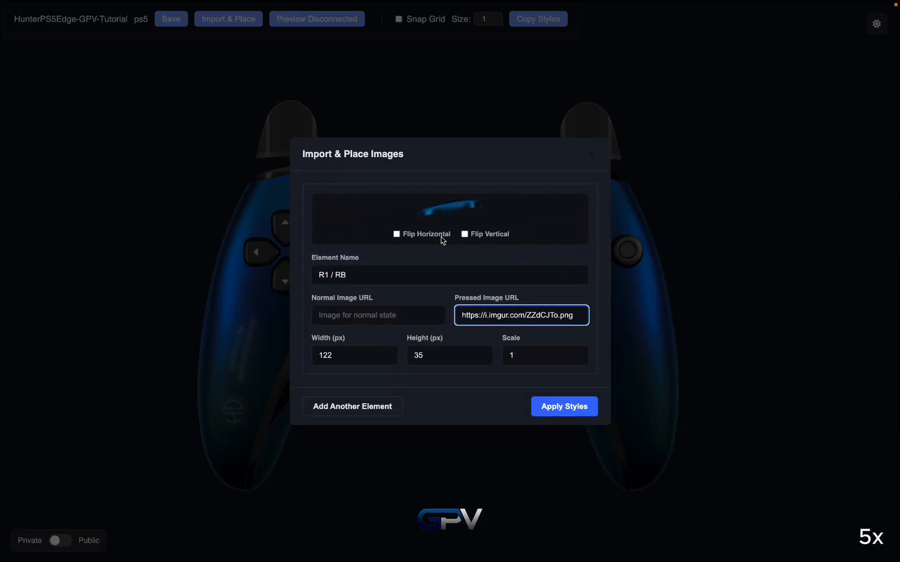
left_click(397, 235)
- Copy the grey bumper's image address from Imgur, set it as the R1 / RB normal image, and apply the styles
left_click(377, 314)
left_click(234, 25)
scroll(396, 365, "up", 1)
right_click(367, 358)
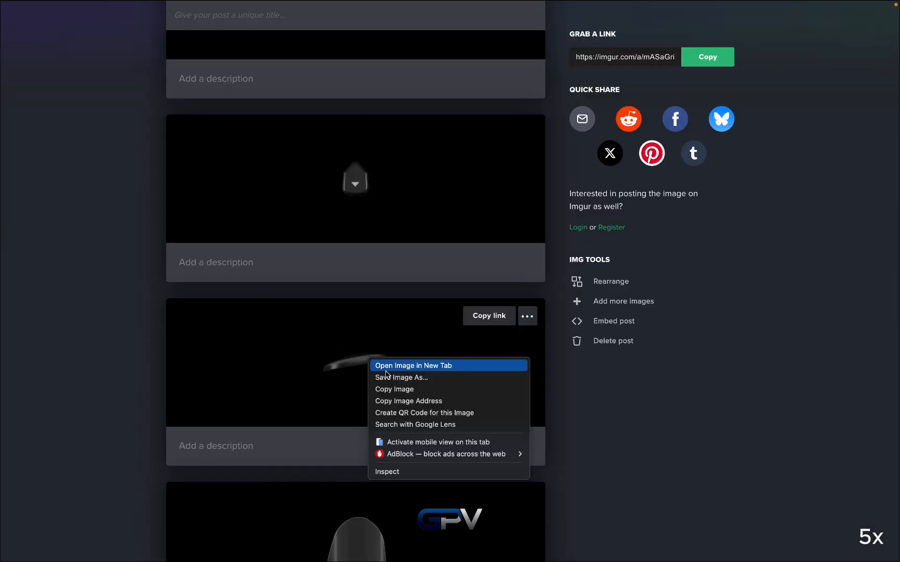
left_click(411, 399)
left_click(99, 10)
key("super+v")
left_click(563, 408)
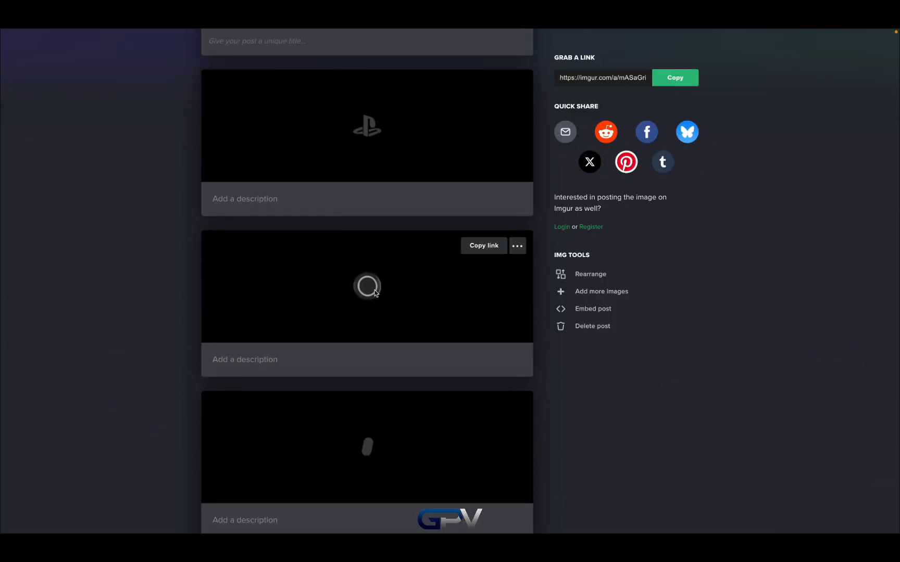
- Copy the grey PlayStation logo's image address from Imgur and use it as the Home element's normal image
right_click(375, 293)
right_click(372, 123)
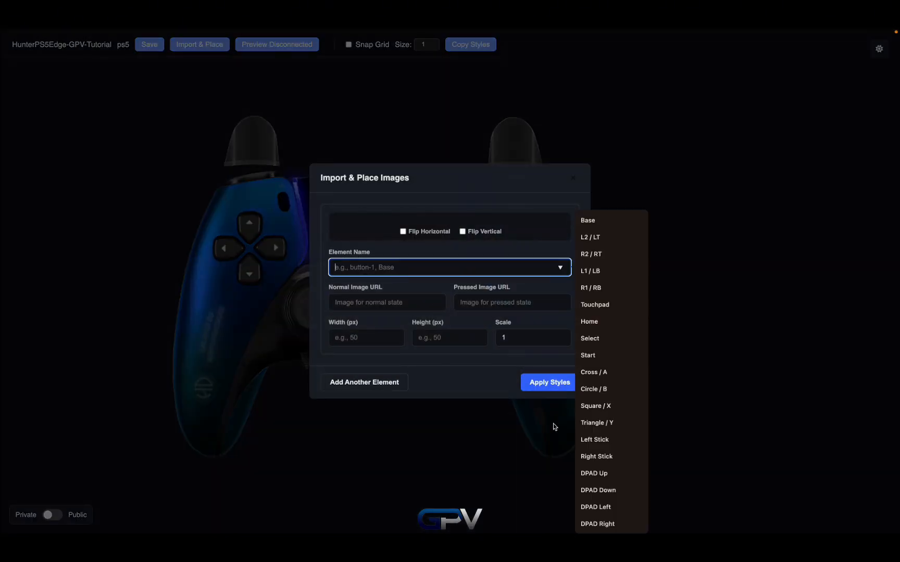
type("met")
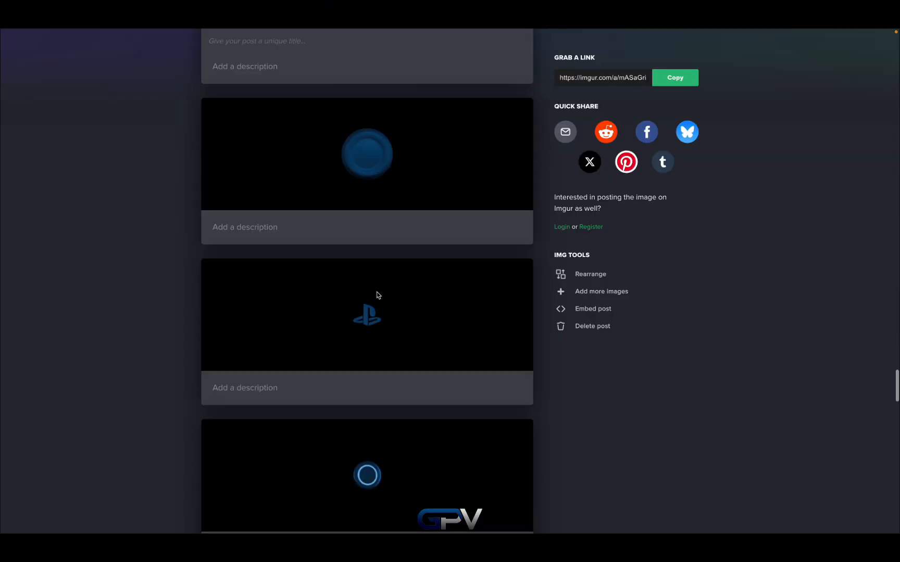
- Copy the blue PlayStation logo's image address from Imgur, set it as the Home pressed image, and apply the styles
scroll(375, 295, "down", 2)
right_click(370, 205)
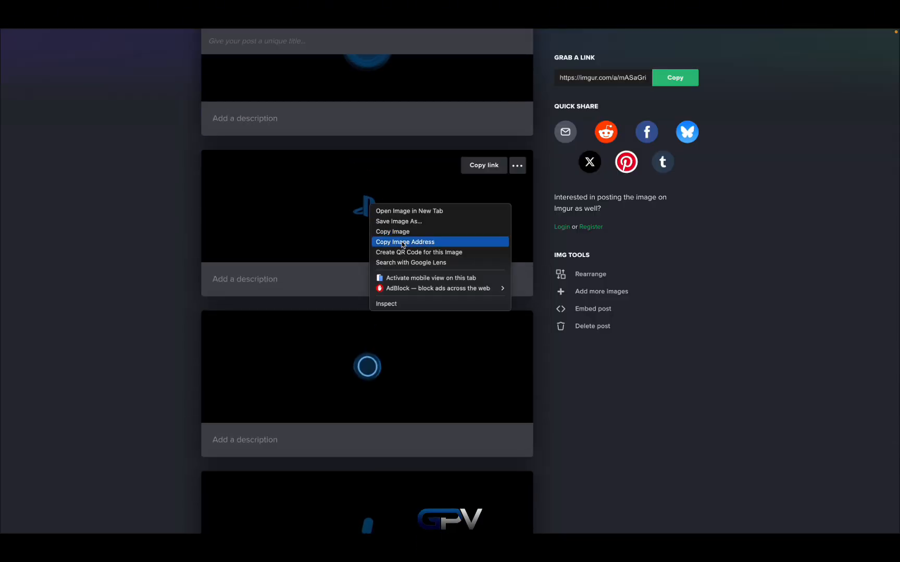
left_click(402, 242)
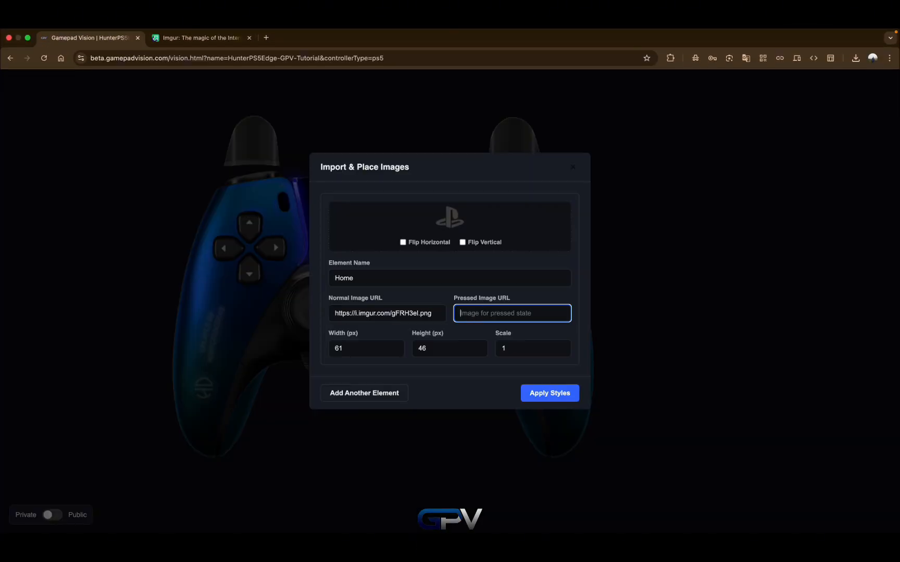
key("ctrl+v")
left_click(568, 395)
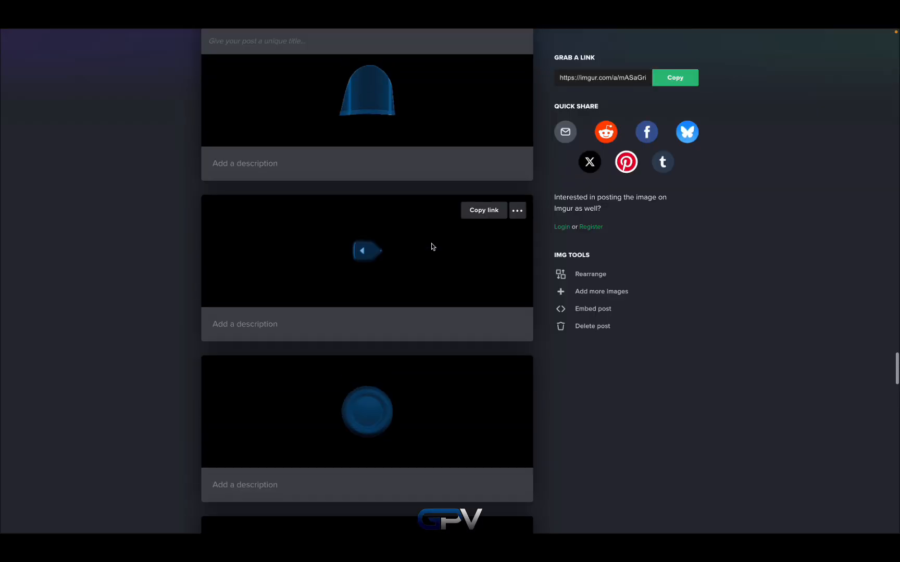
- Copy the normal touchpad's image address from Imgur and set it as the Touchpad element's normal image
scroll(431, 243, "down", 5)
right_click(408, 426)
left_click(441, 462)
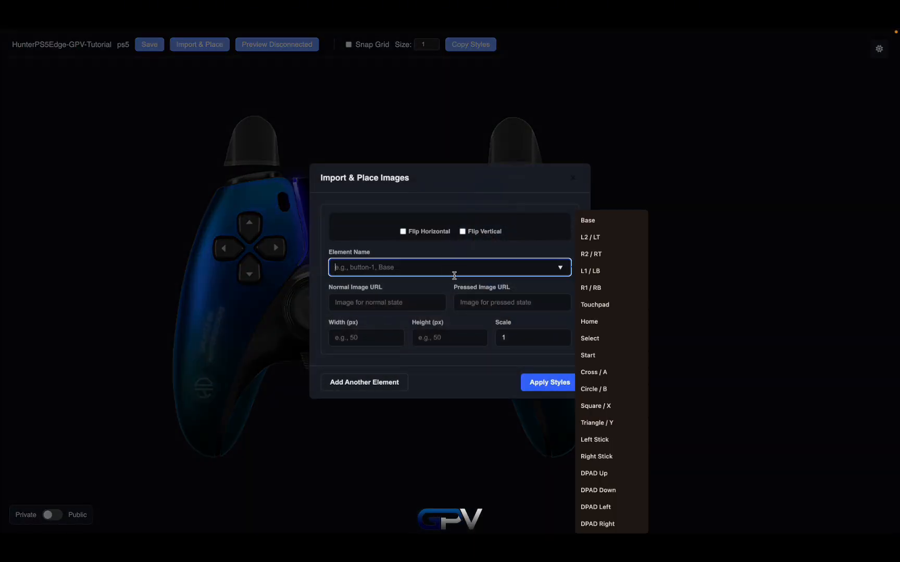
type("Touc")
left_click(383, 292)
left_click(387, 303)
key("ctrl+v")
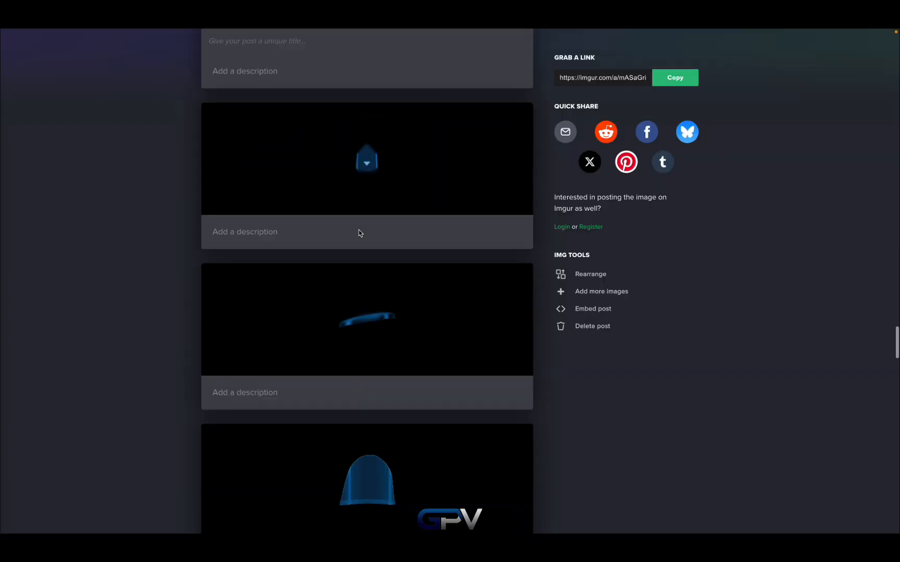
- Use the blue touchpad's Imgur image address as the Touchpad pressed image, apply the styles, and align the touchpad on the controller
scroll(358, 232, "down", 10)
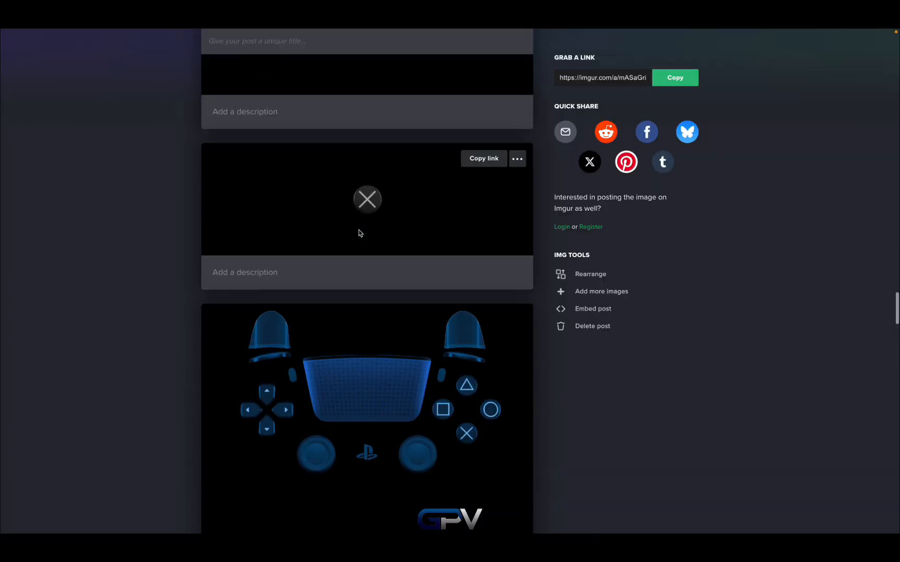
scroll(357, 233, "down", 2)
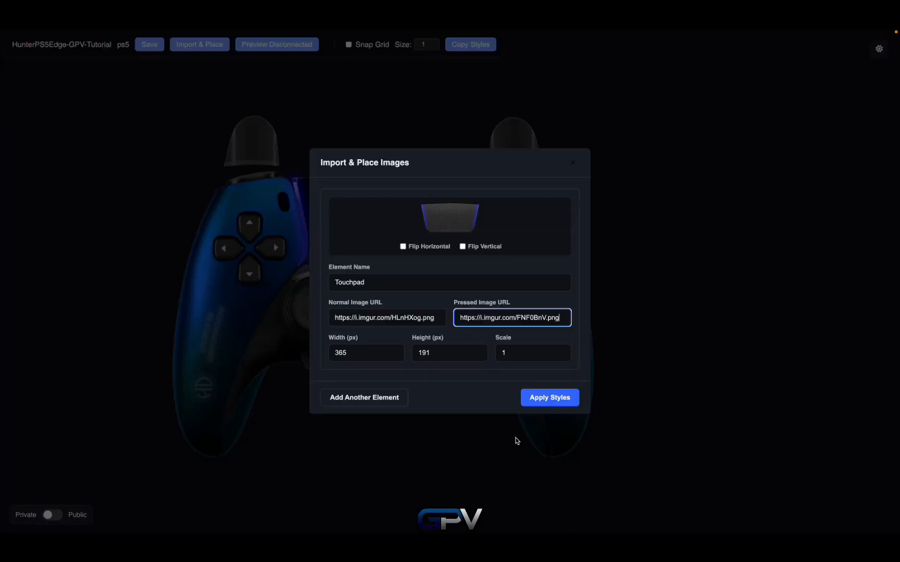
left_click(549, 396)
left_click_drag(409, 205, 381, 197)
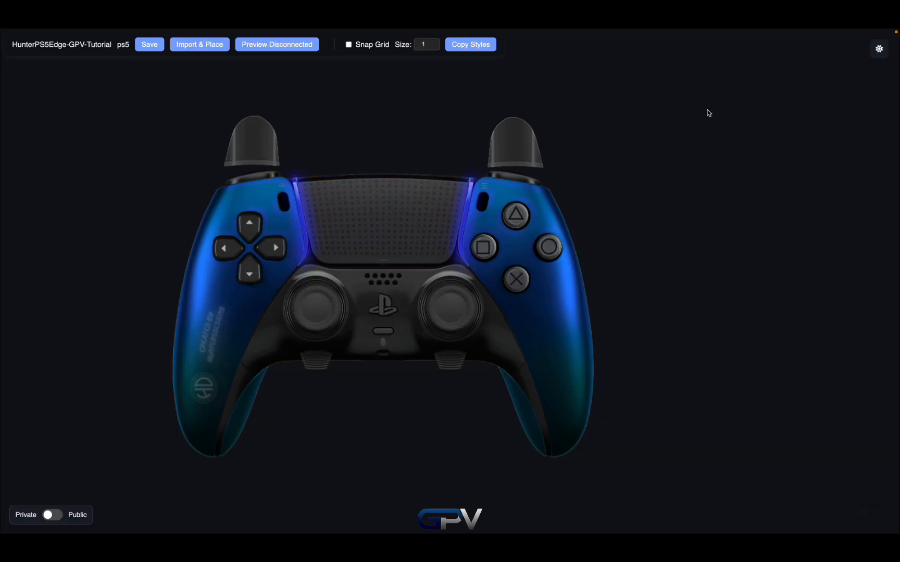
- Copy the image address of the small blue oval button from the Imgur album
left_click(201, 46)
left_click(226, 50)
left_click(99, 49)
left_click(573, 177)
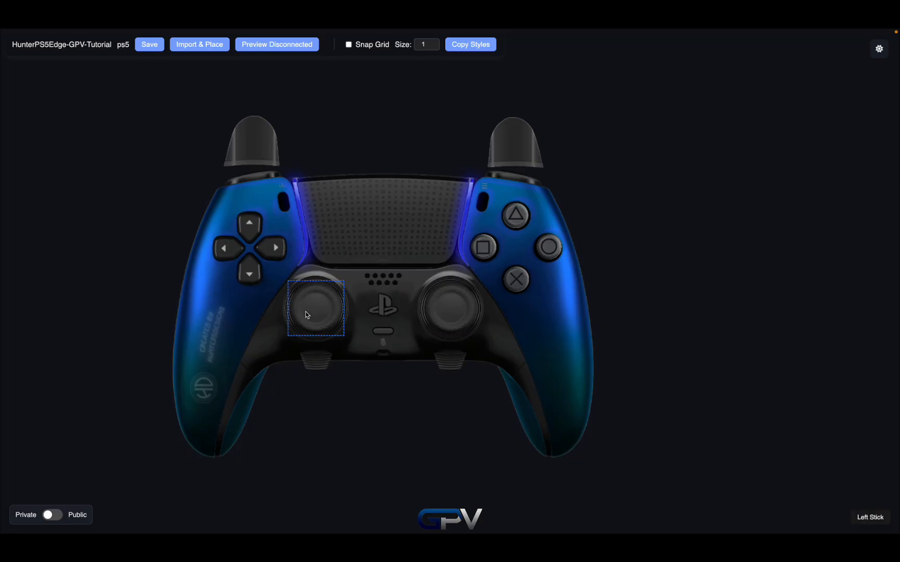
left_click(201, 49)
scroll(385, 285, "up", 9)
right_click(369, 365)
left_click(391, 409)
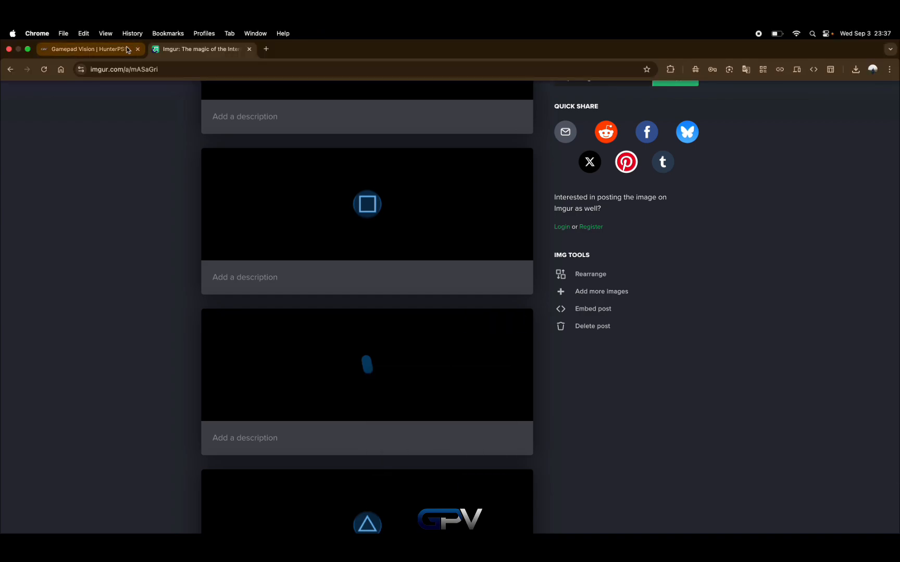
- Set the copied address as the pressed image for Select and for a vertically flipped Start element, applying the styles for each
left_click(107, 49)
left_click(200, 46)
left_click(386, 267)
type("Select")
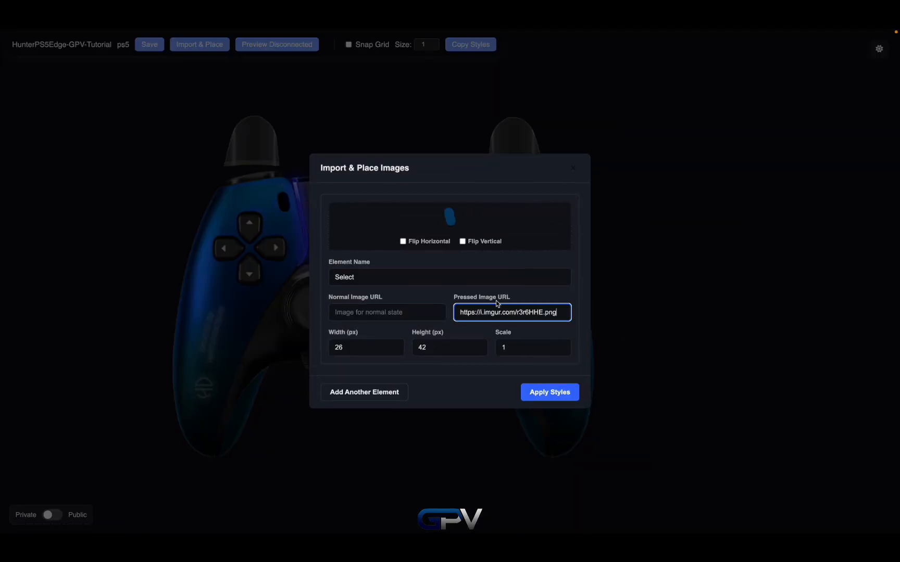
left_click(549, 382)
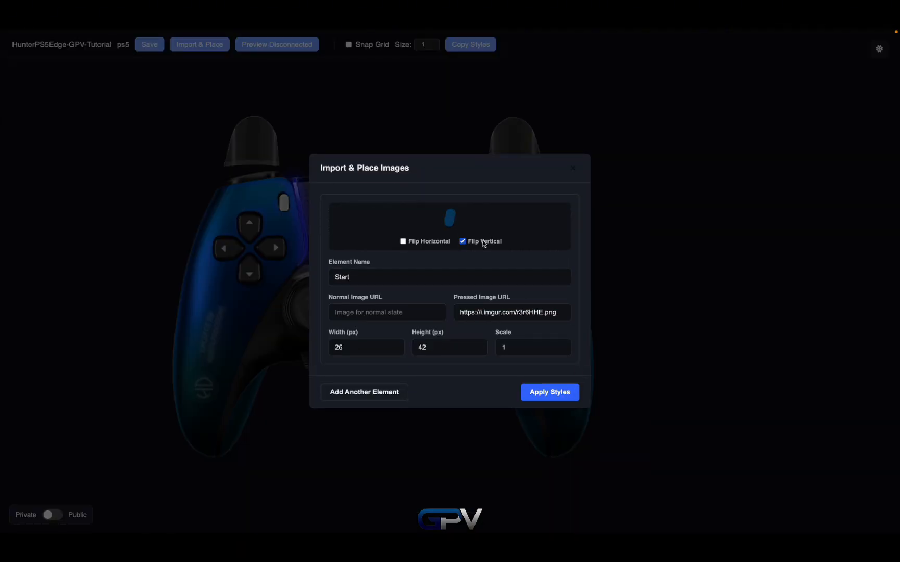
left_click(549, 392)
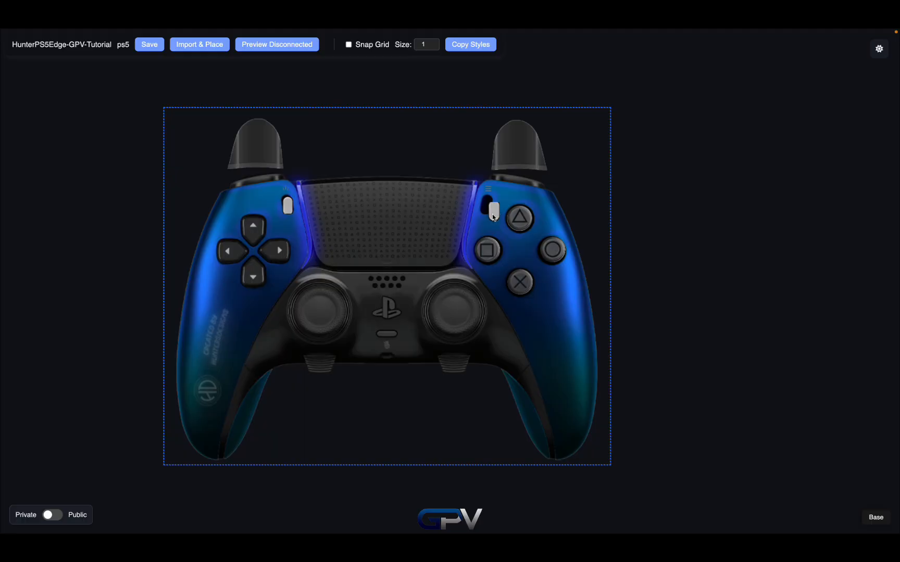
- Copy the grey oval button's address from Imgur and apply it as the normal image of the vertically flipped Start and the unflipped Select
mouse_move(329, 45)
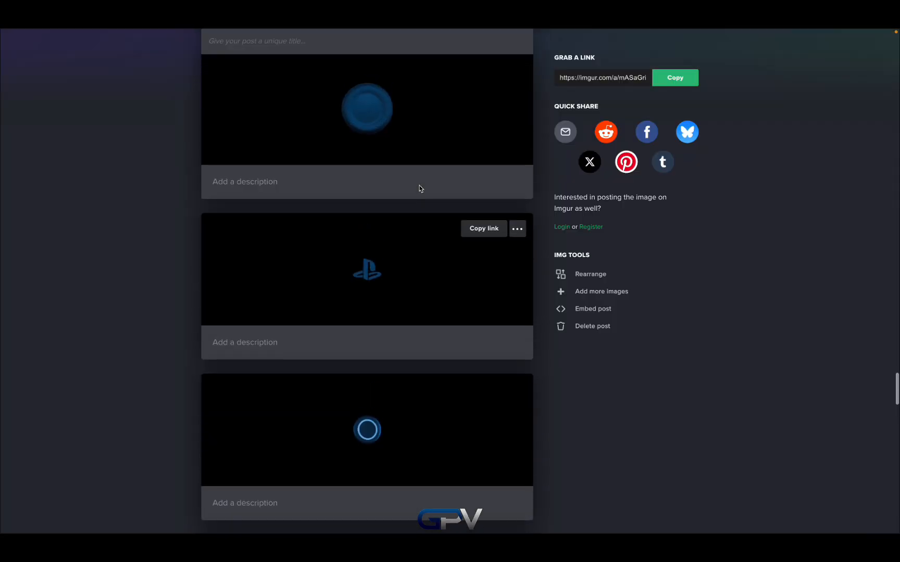
scroll(418, 187, "up", 10)
right_click(368, 365)
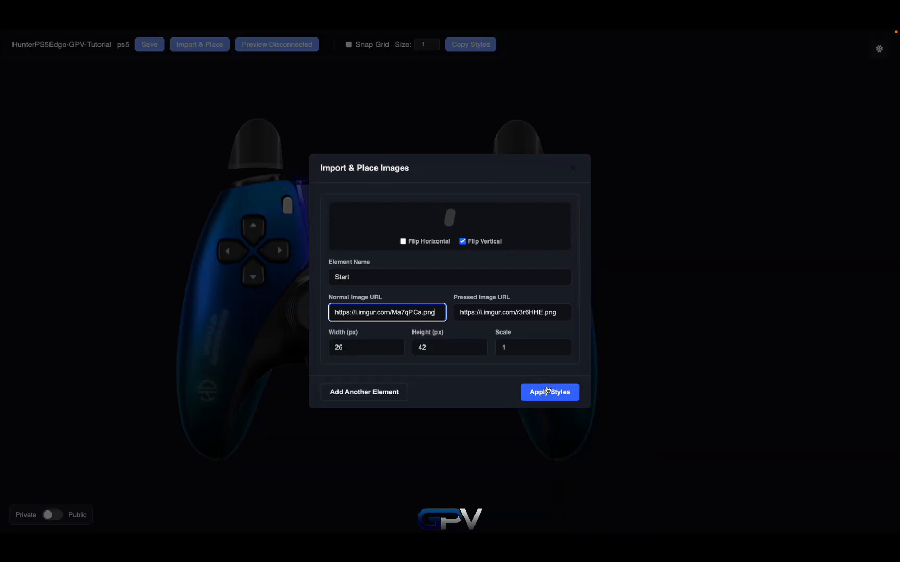
left_click(549, 390)
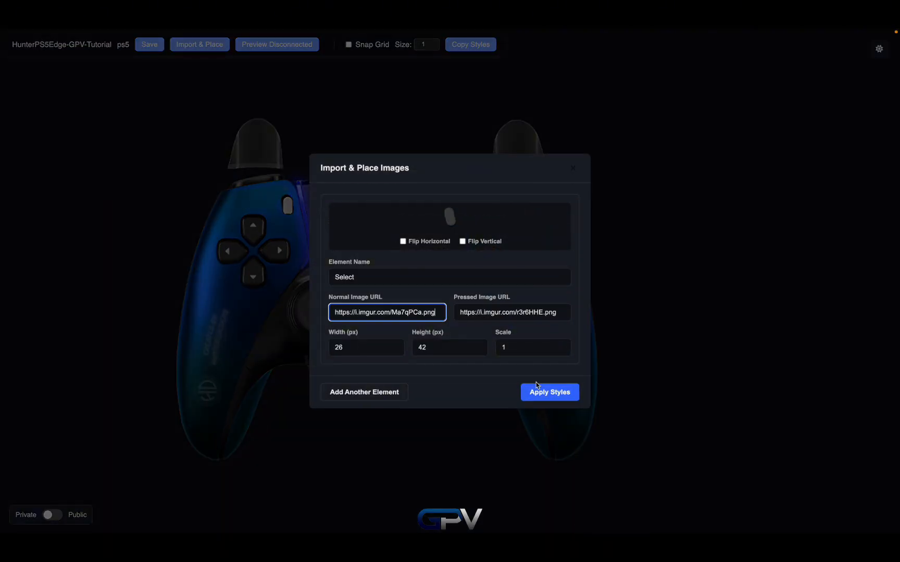
left_click(539, 385)
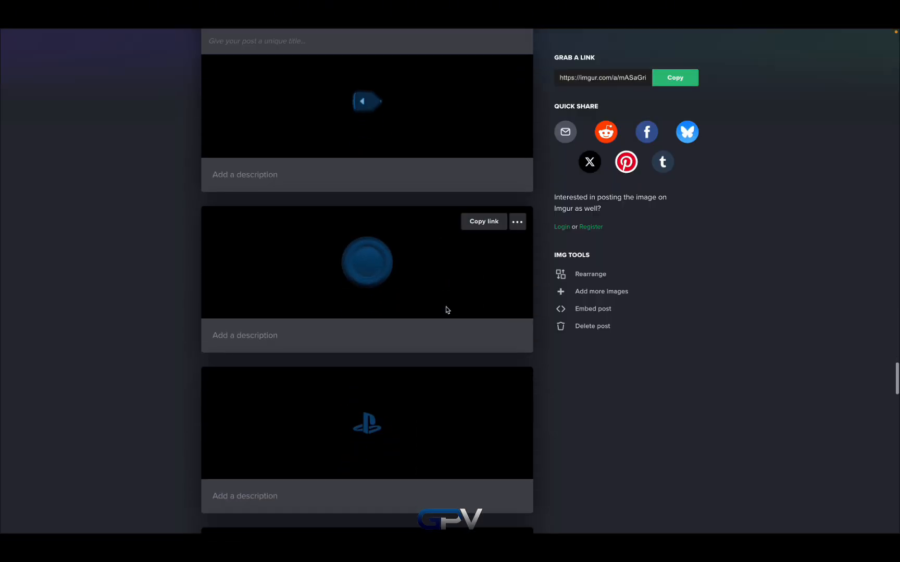
- Import the blue cross from Imgur as the Cross / A pressed image and align it over the controller's cross button
scroll(437, 310, "down", 5)
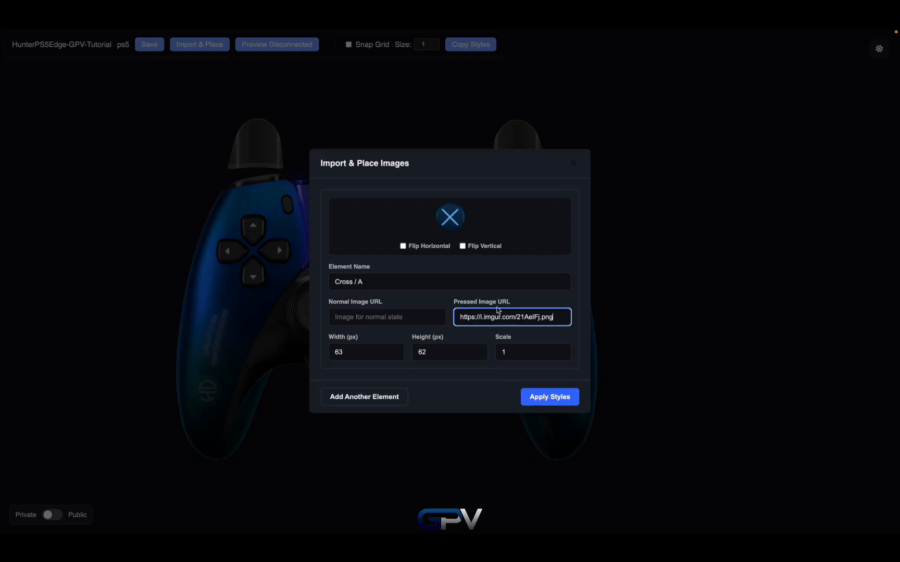
left_click(546, 397)
scroll(524, 280, "up", 10)
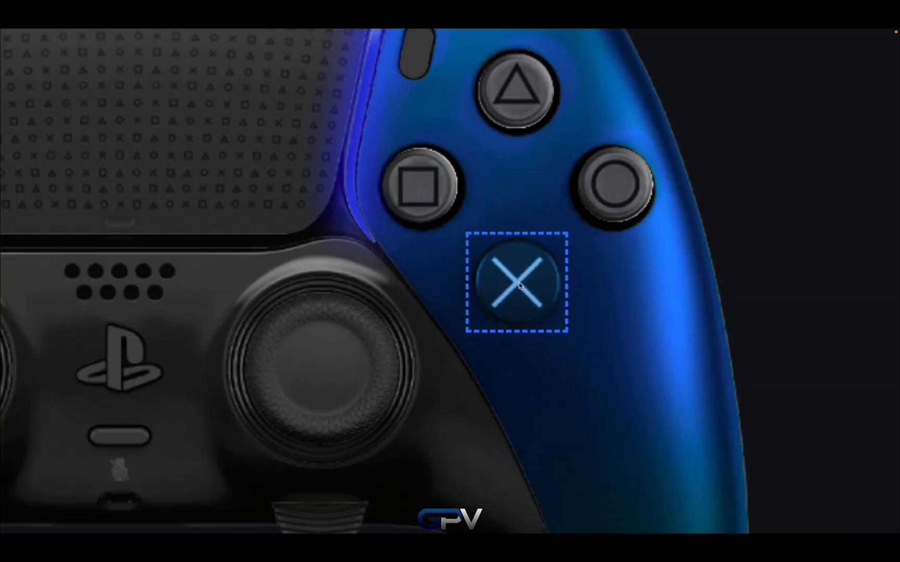
- Copy the blue triangle's image address from Imgur, set it as the Triangle / Y pressed image, and apply the styles
scroll(519, 284, "down", 8)
right_click(366, 356)
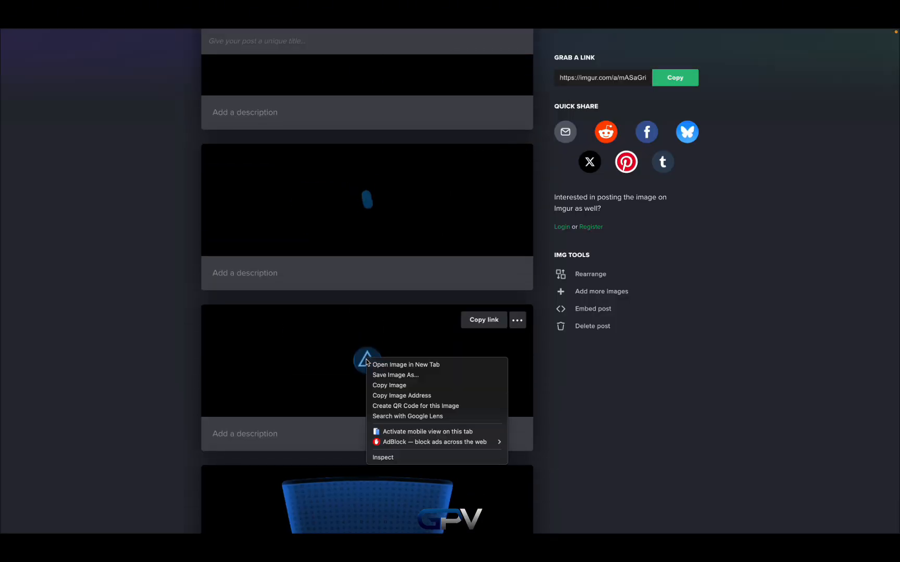
left_click(379, 385)
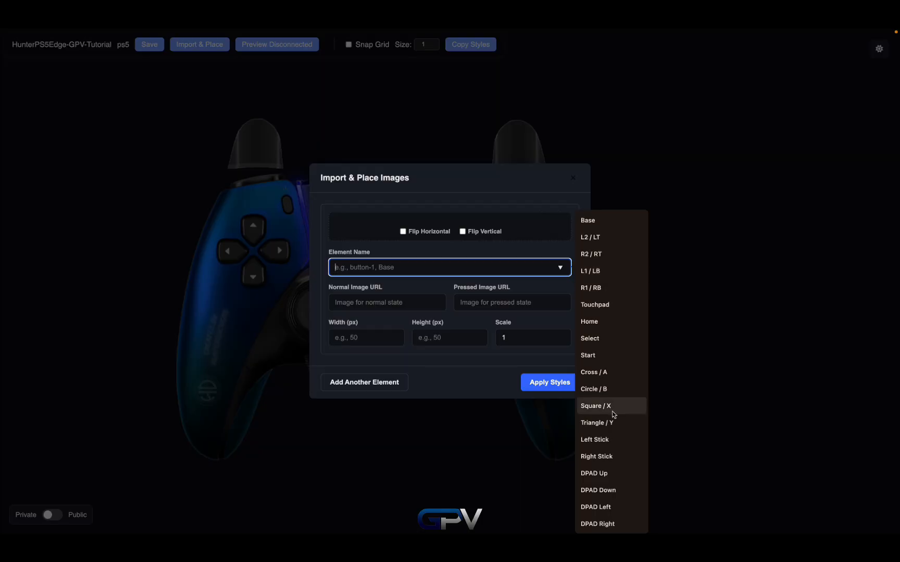
left_click(639, 417)
left_click(549, 383)
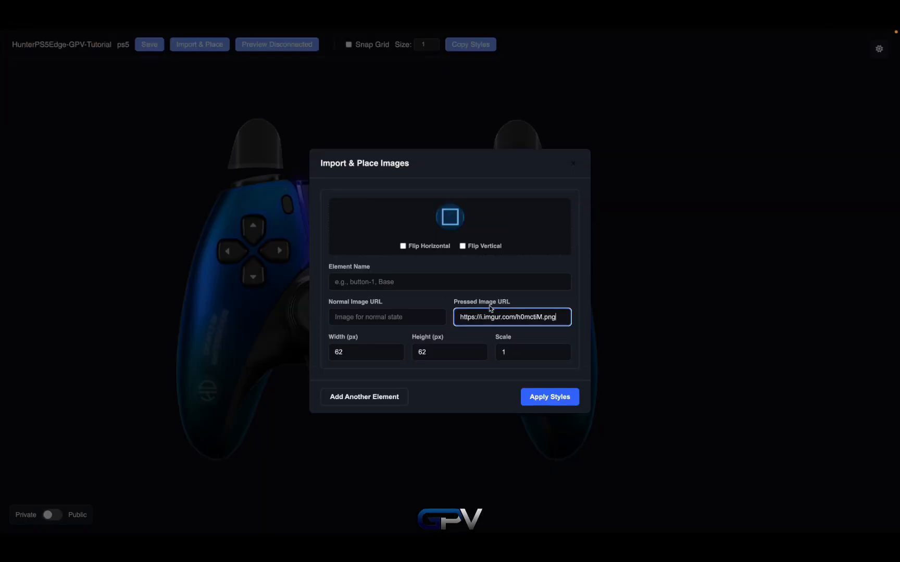
- Import the blue square and blue circle from Imgur as the pressed images of Square / X and Circle / B
left_click(490, 282)
left_click(635, 404)
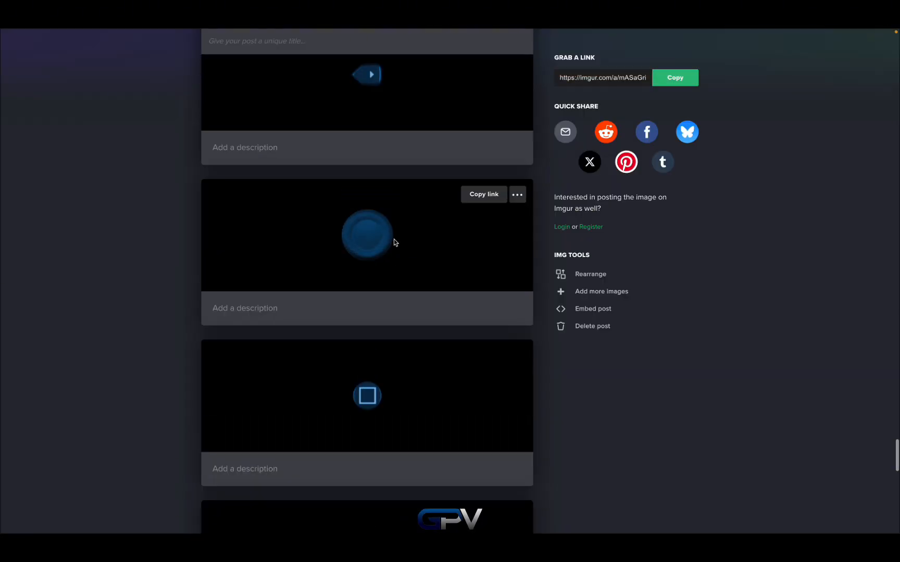
scroll(366, 355, "up", 3)
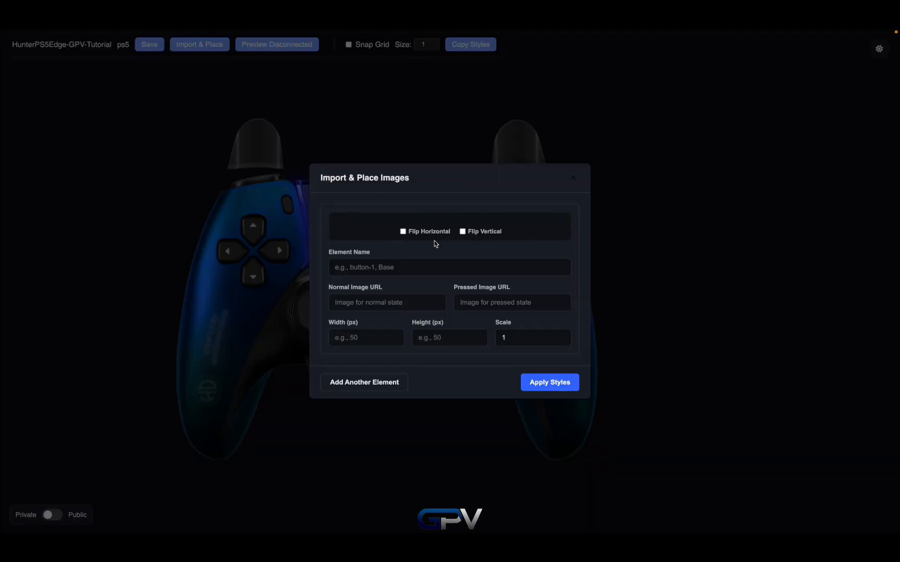
left_click(453, 266)
left_click(633, 386)
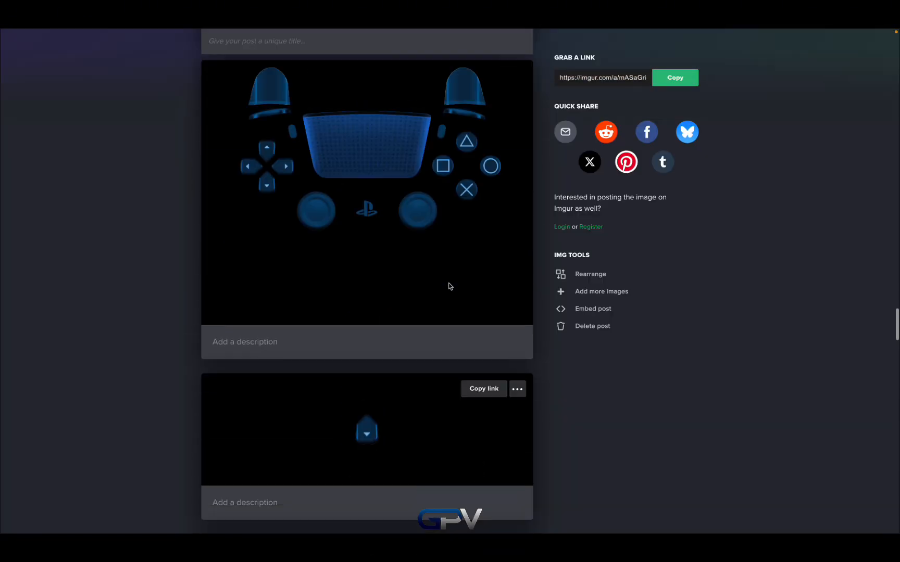
- Copy the grey cross's image address from Imgur and use it as the Cross / A normal image
scroll(450, 285, "down", 5)
right_click(362, 338)
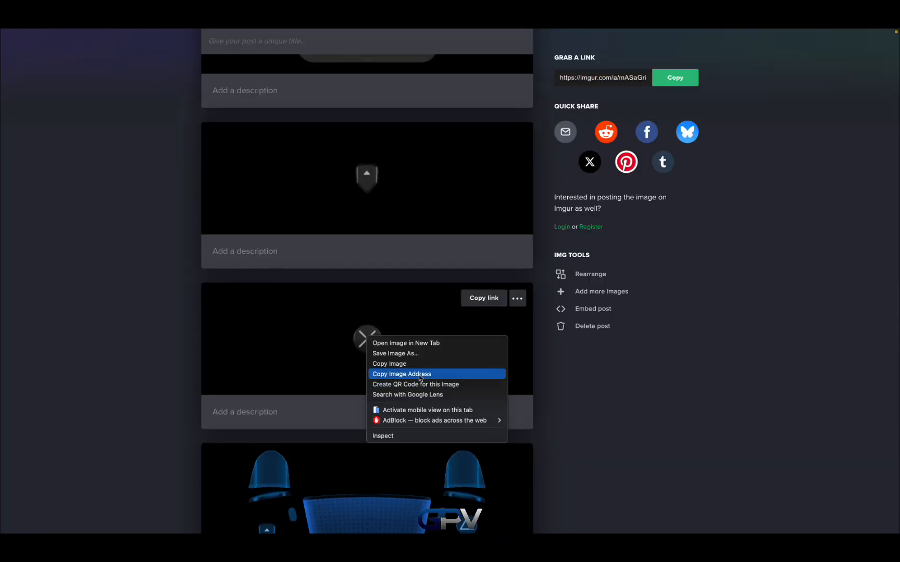
left_click(450, 267)
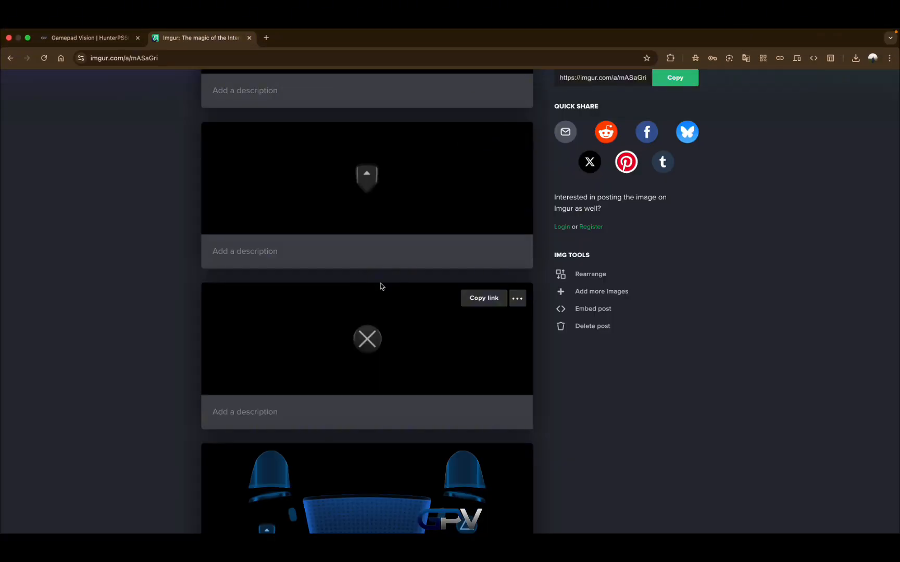
- Import the grey triangle and grey square from Imgur as the Triangle / Y and Square / X normal images, applying the styles
scroll(382, 285, "up", 10)
right_click(372, 163)
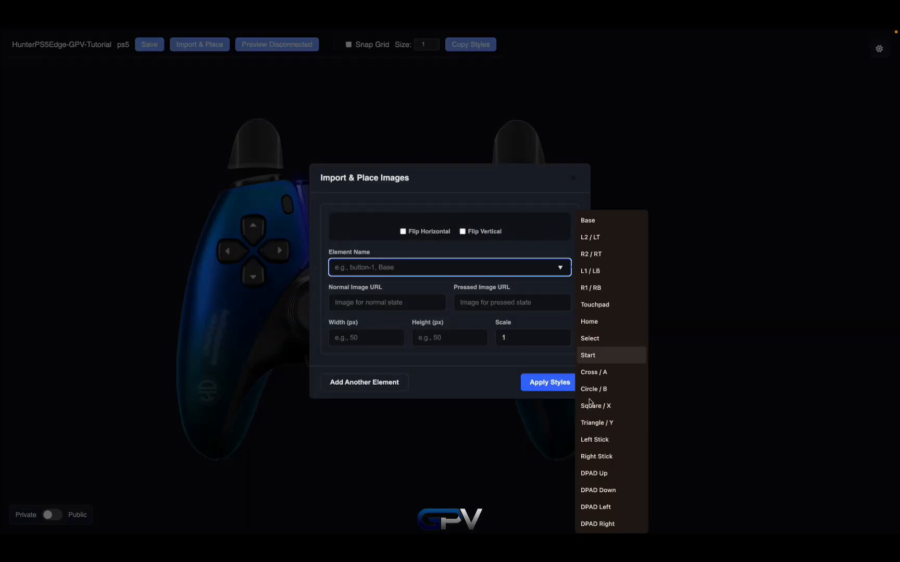
left_click(612, 419)
left_click(550, 397)
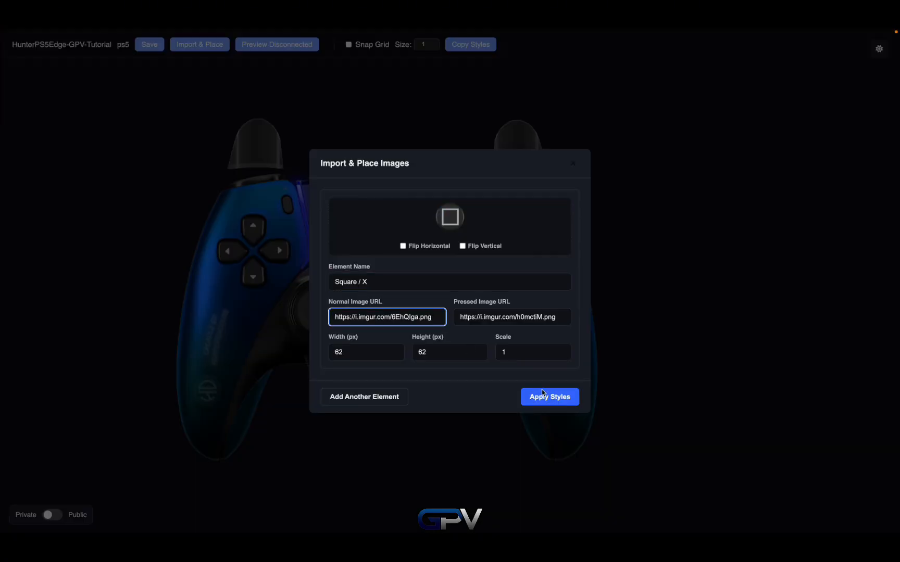
left_click(543, 394)
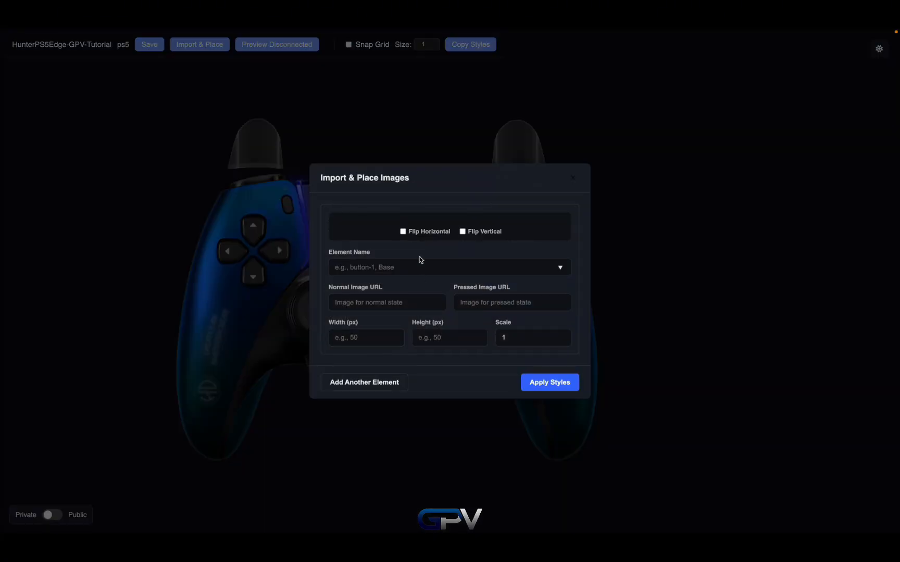
- Copy the grey circle's image address from Imgur, set it as the Circle / B normal image, and apply the styles
left_click(420, 260)
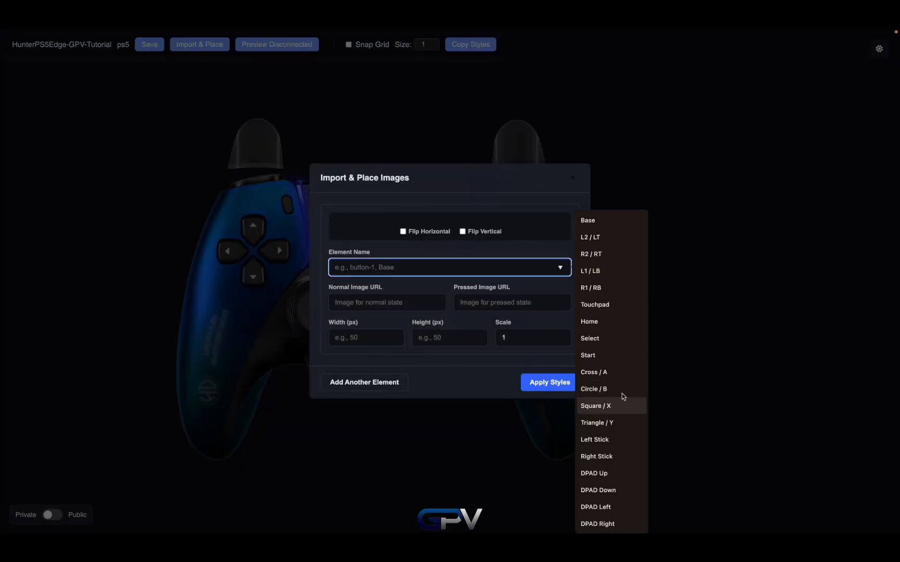
right_click(360, 313)
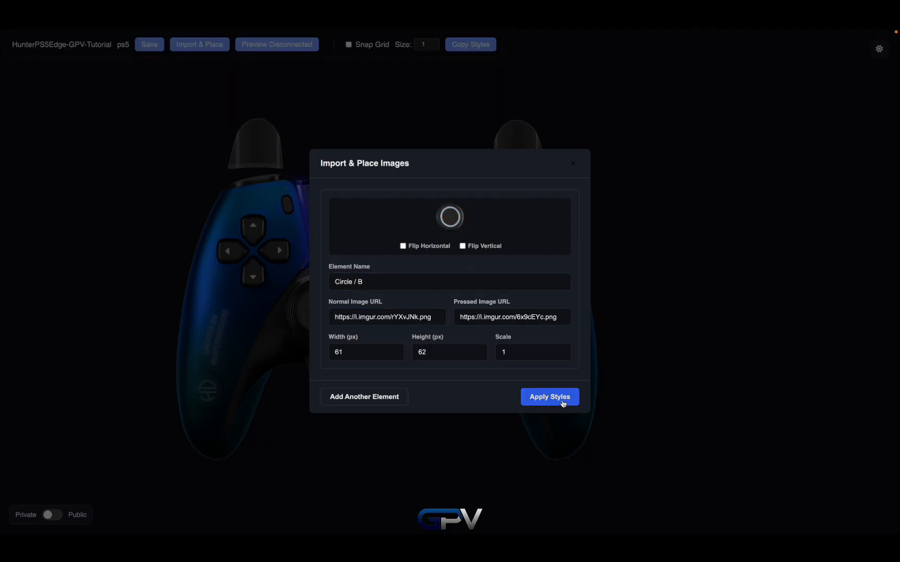
left_click(565, 403)
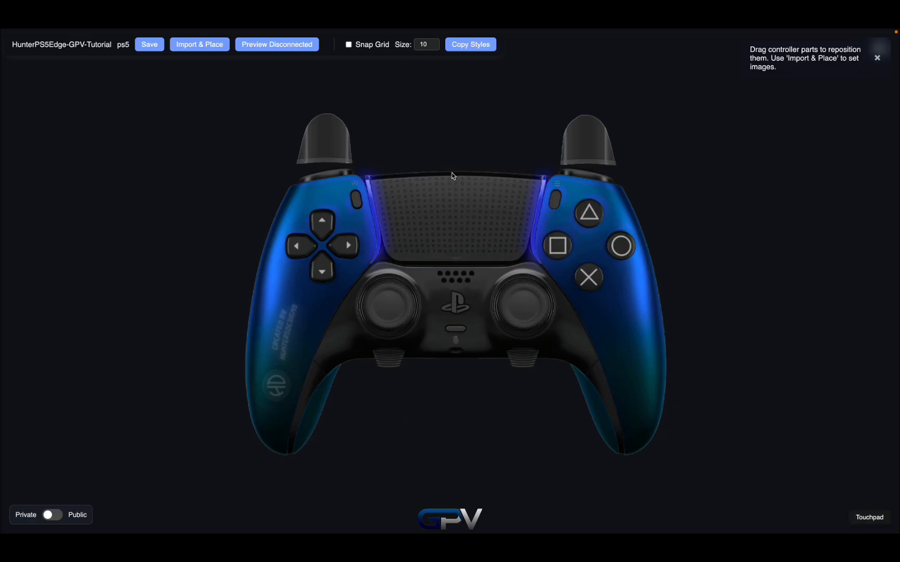
- Dismiss the hint about repositioning controller parts
mouse_move(521, 31)
left_click(486, 74)
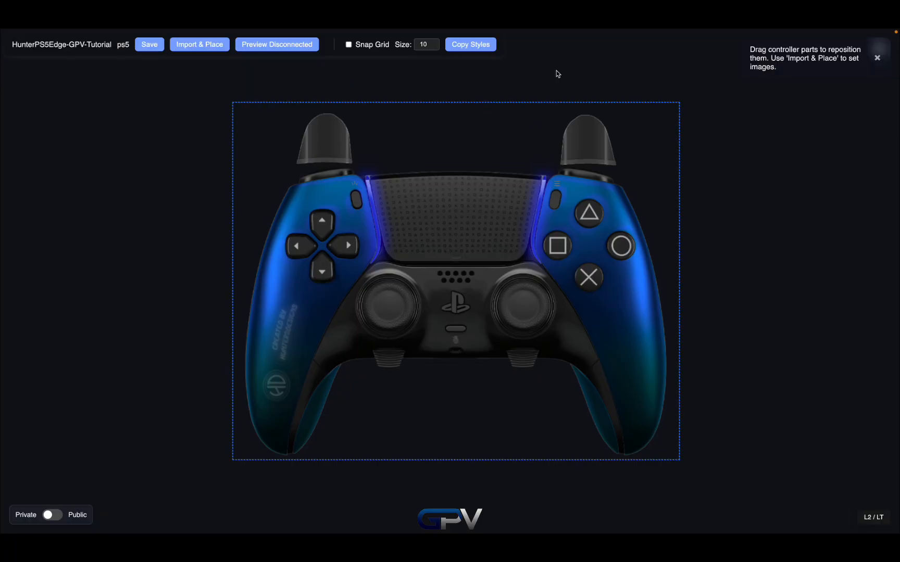
left_click(875, 60)
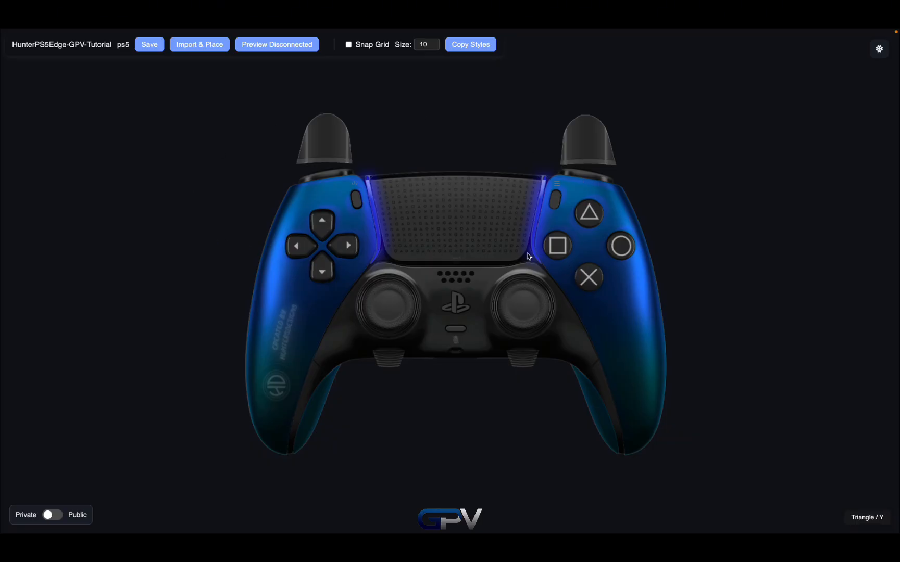
- Copy the controller editor's page address and open it in a new incognito window
left_click(452, 70)
key("super+c")
key("super+space")
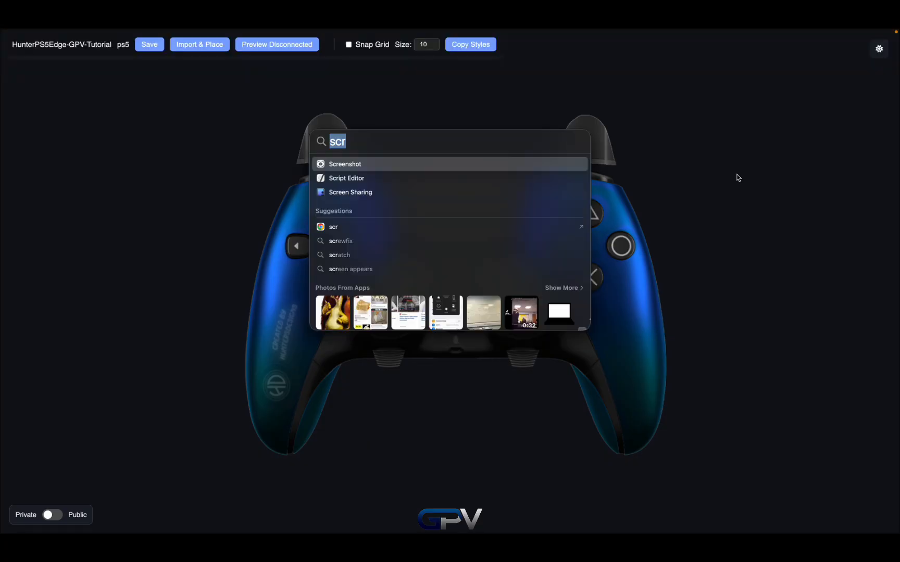
key("BackSpace")
key("Escape")
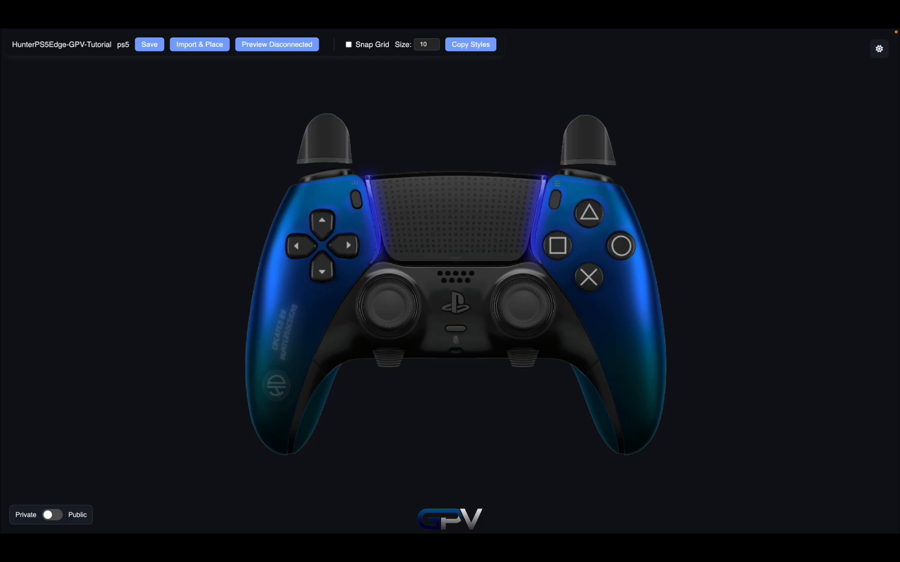
key("super+shift+n")
key("super+v")
key("Return")
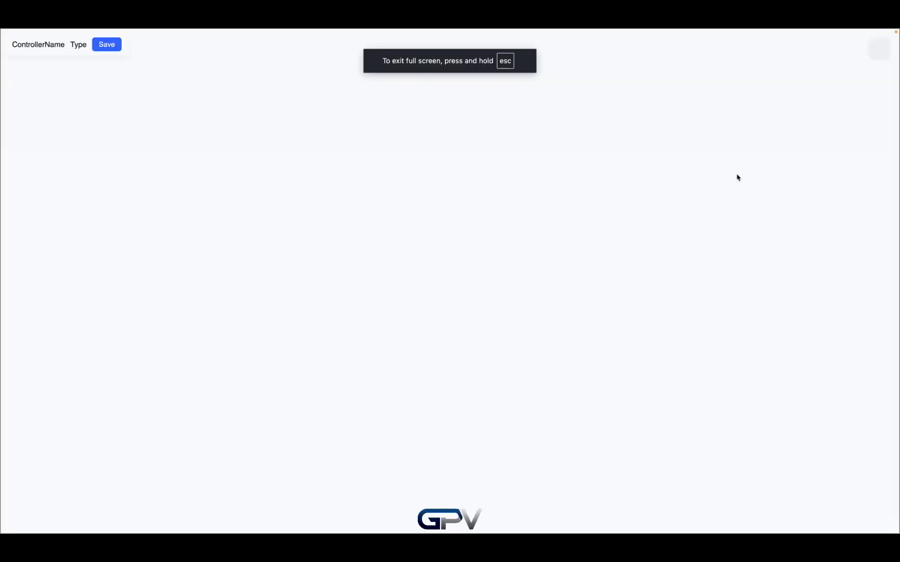